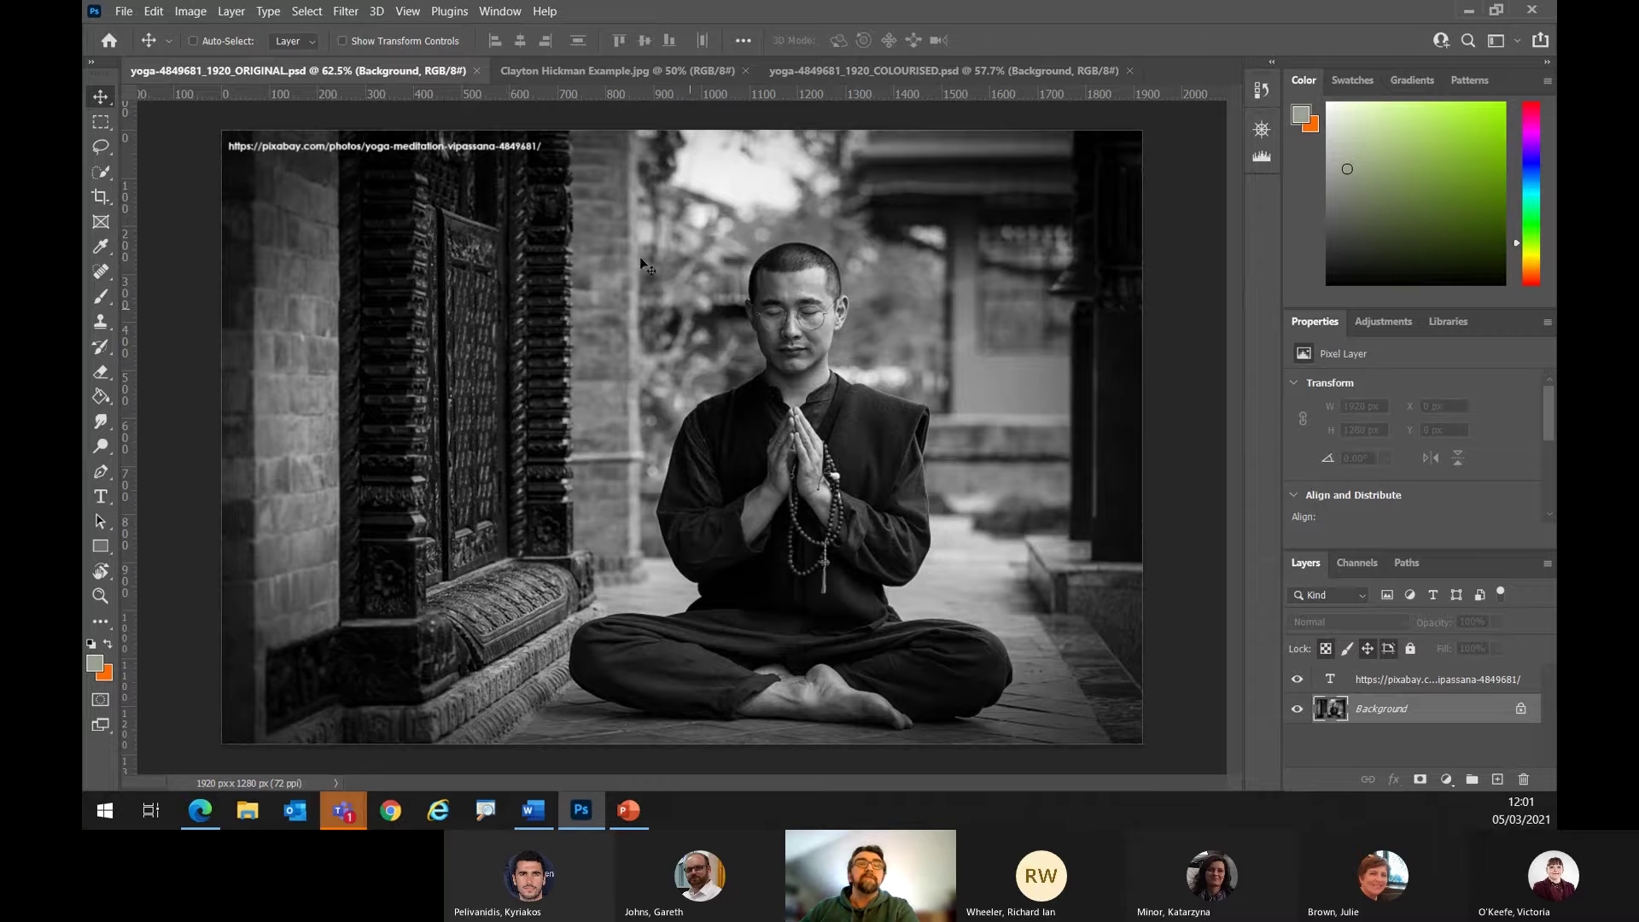
# Enable the beta Colorize neural filter on the black-and-white yoga photo and narrow the filter pane to enlarge the preview.
pyautogui.click(351, 13)
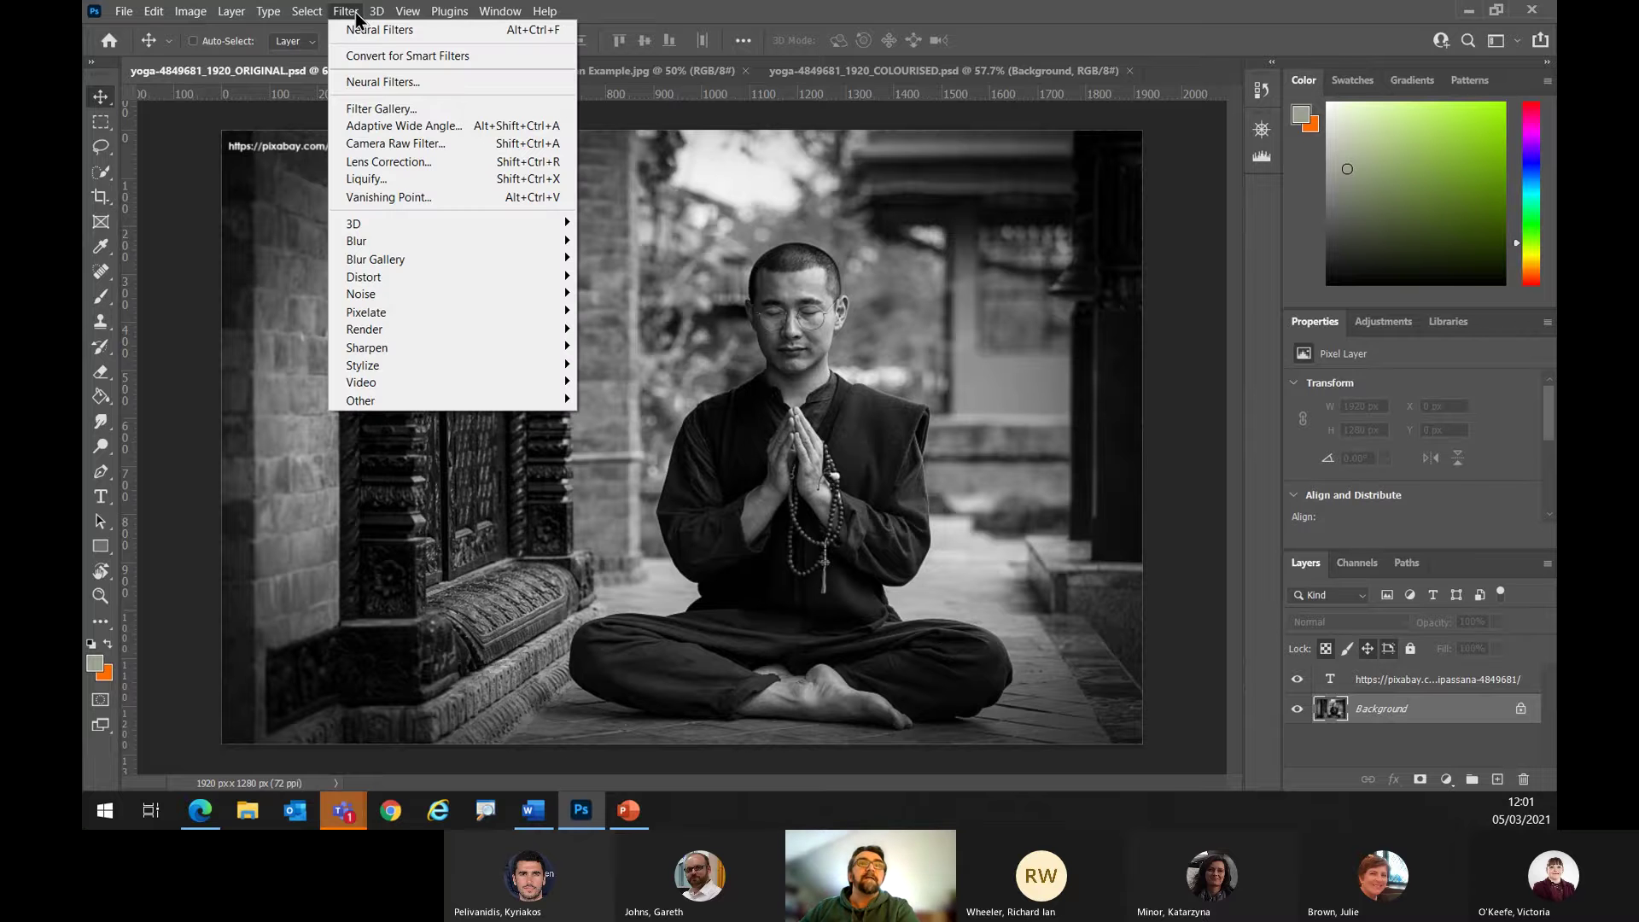
pyautogui.click(381, 82)
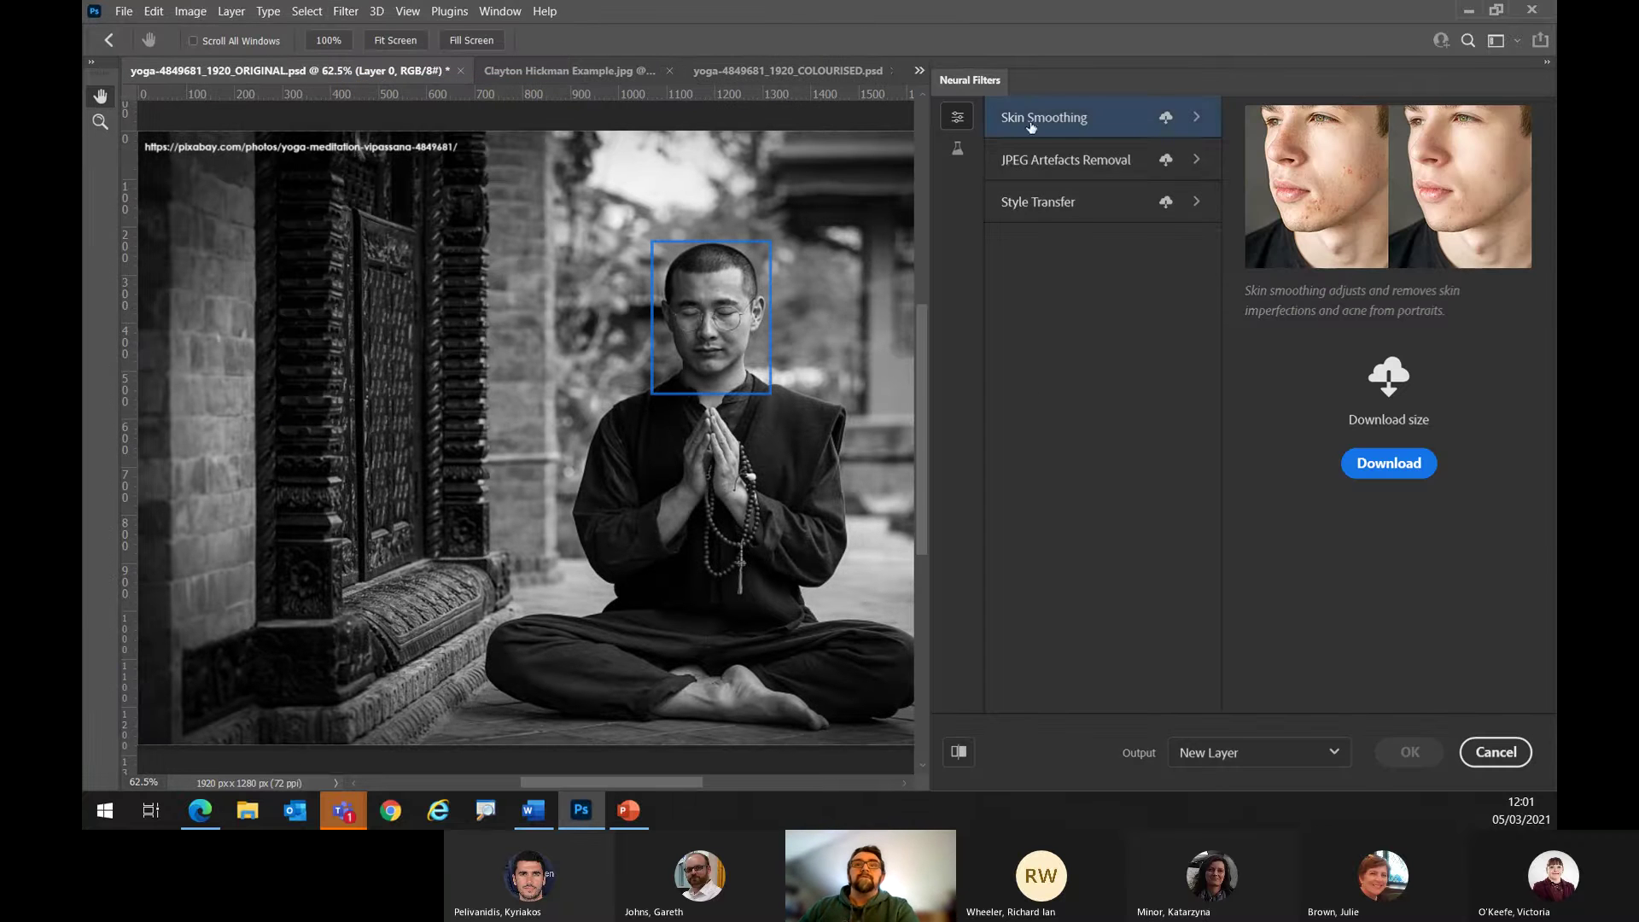
pyautogui.click(957, 151)
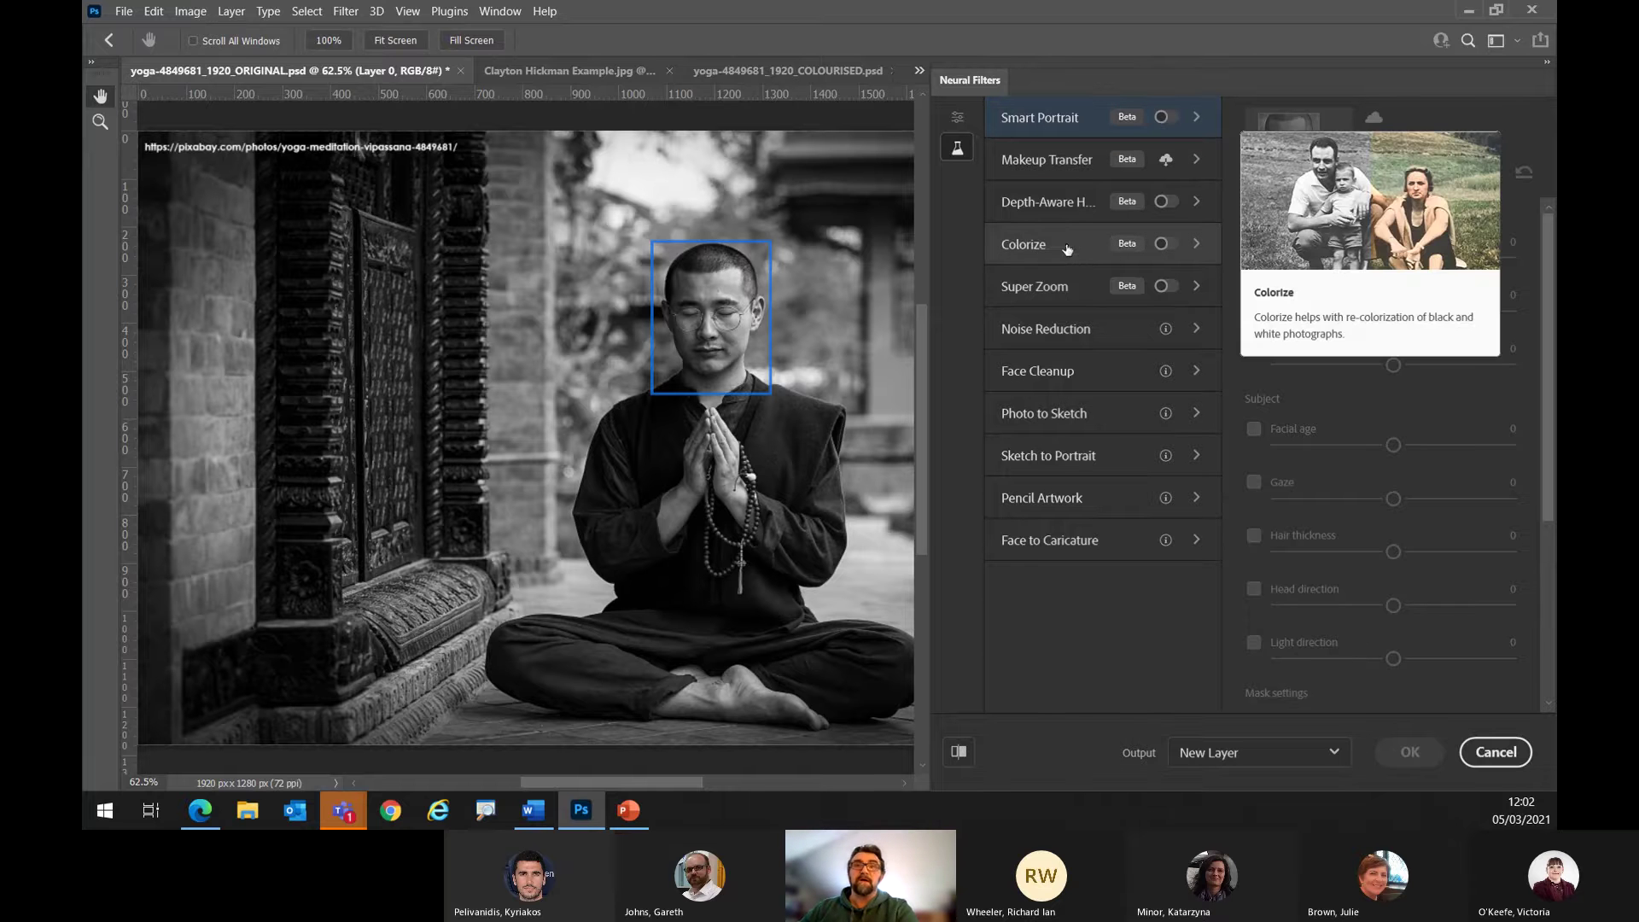
pyautogui.moveTo(1169, 258)
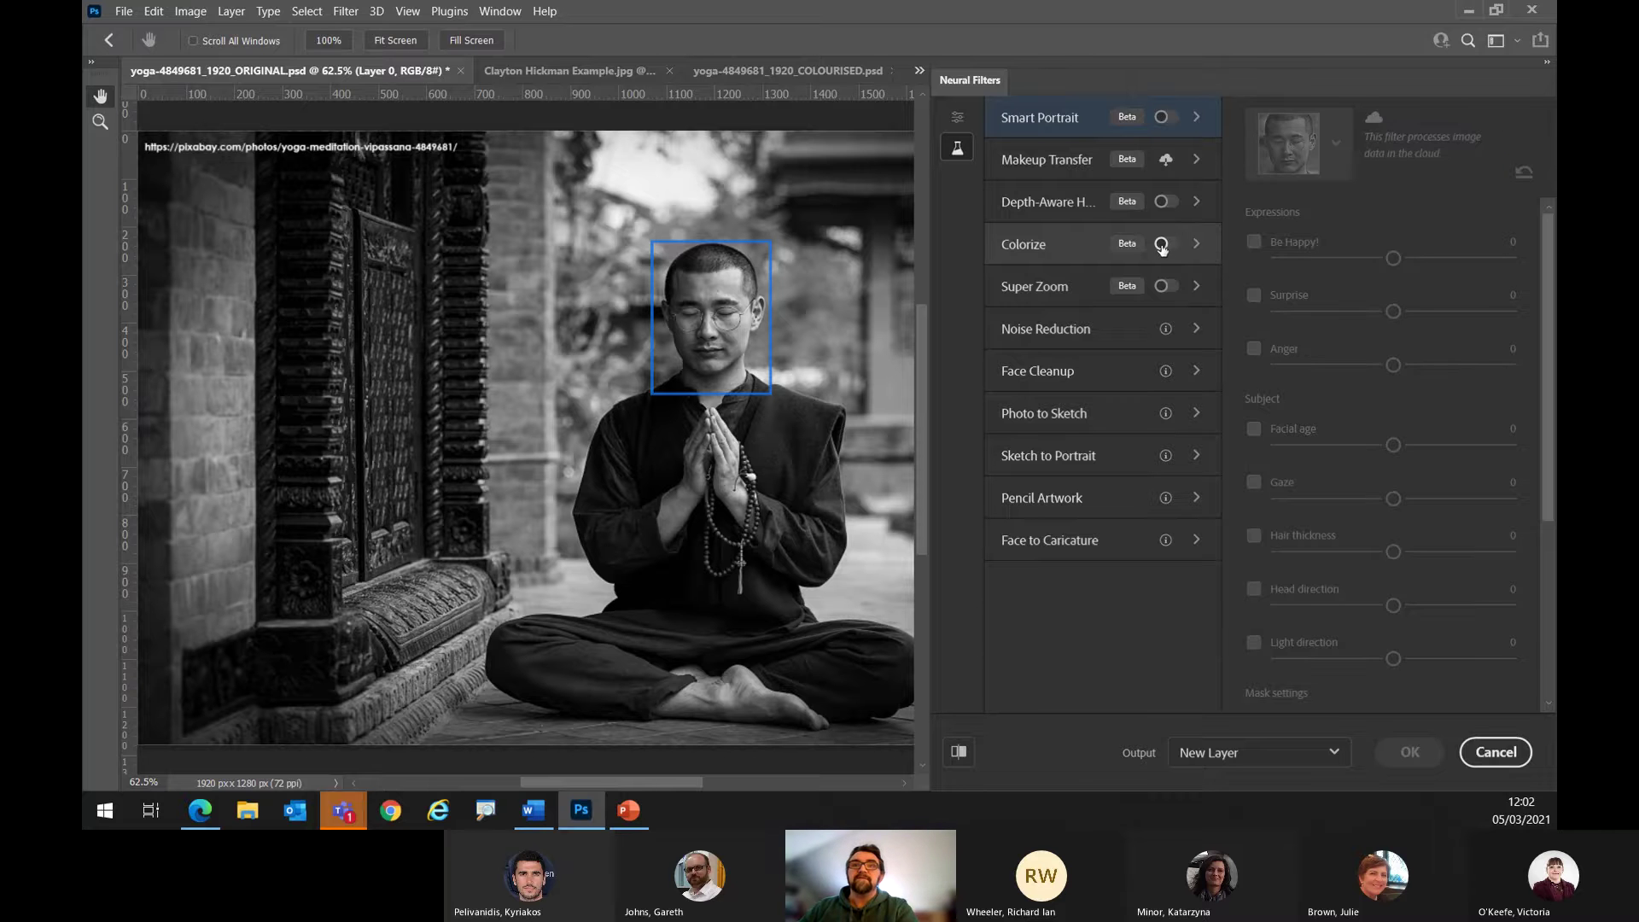
pyautogui.click(1161, 245)
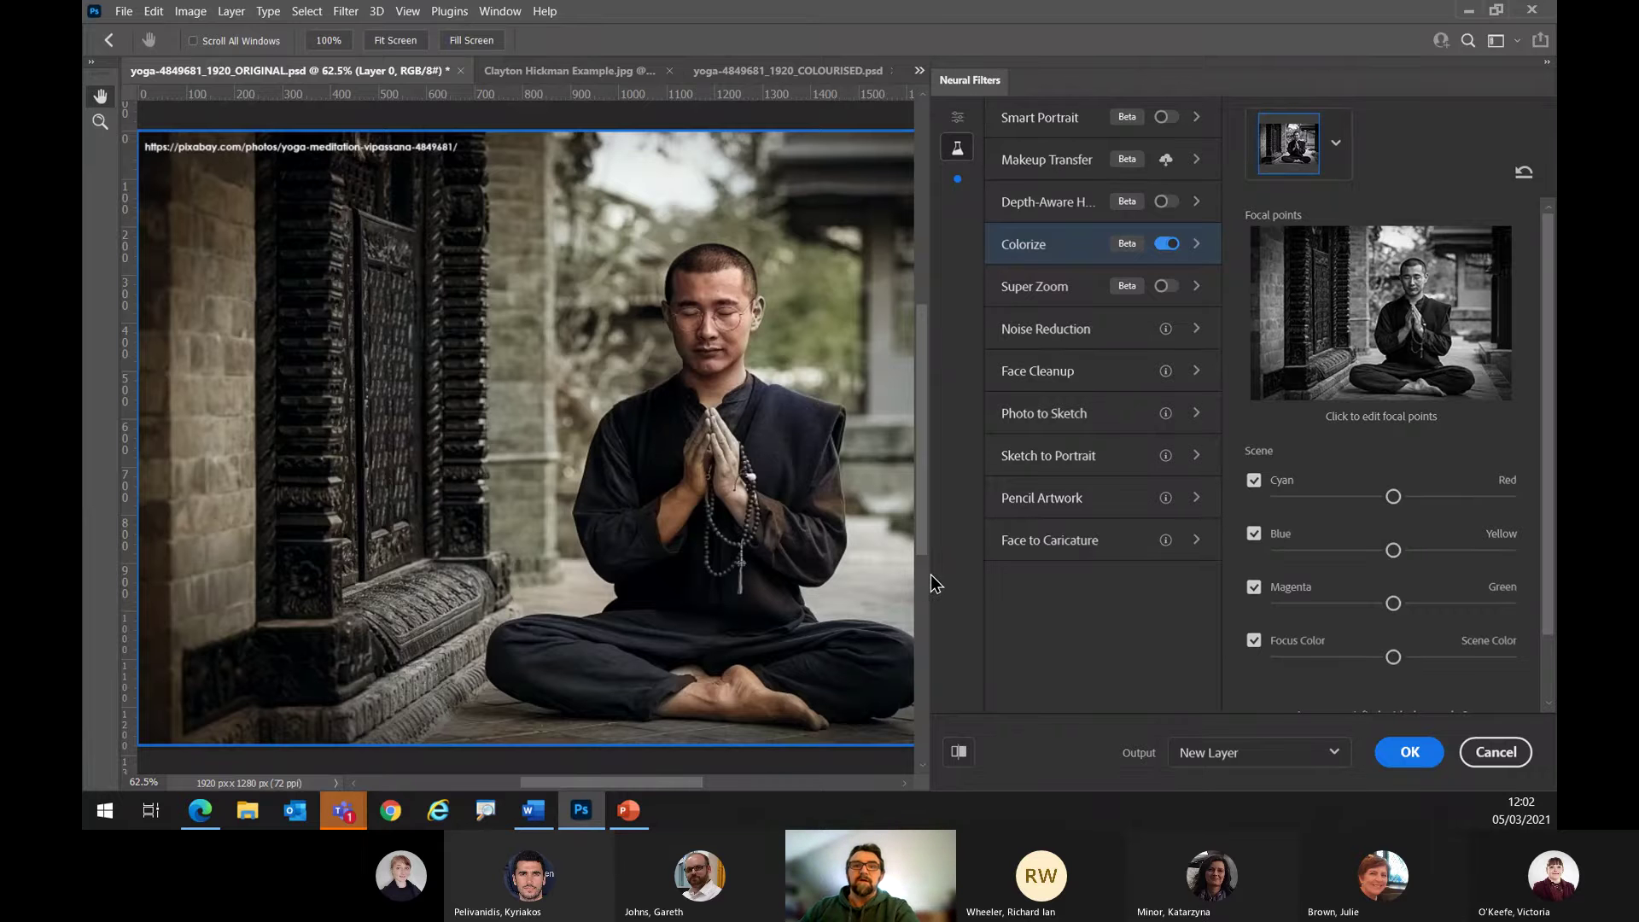
pyautogui.moveTo(928, 580); pyautogui.dragTo(1024, 572)
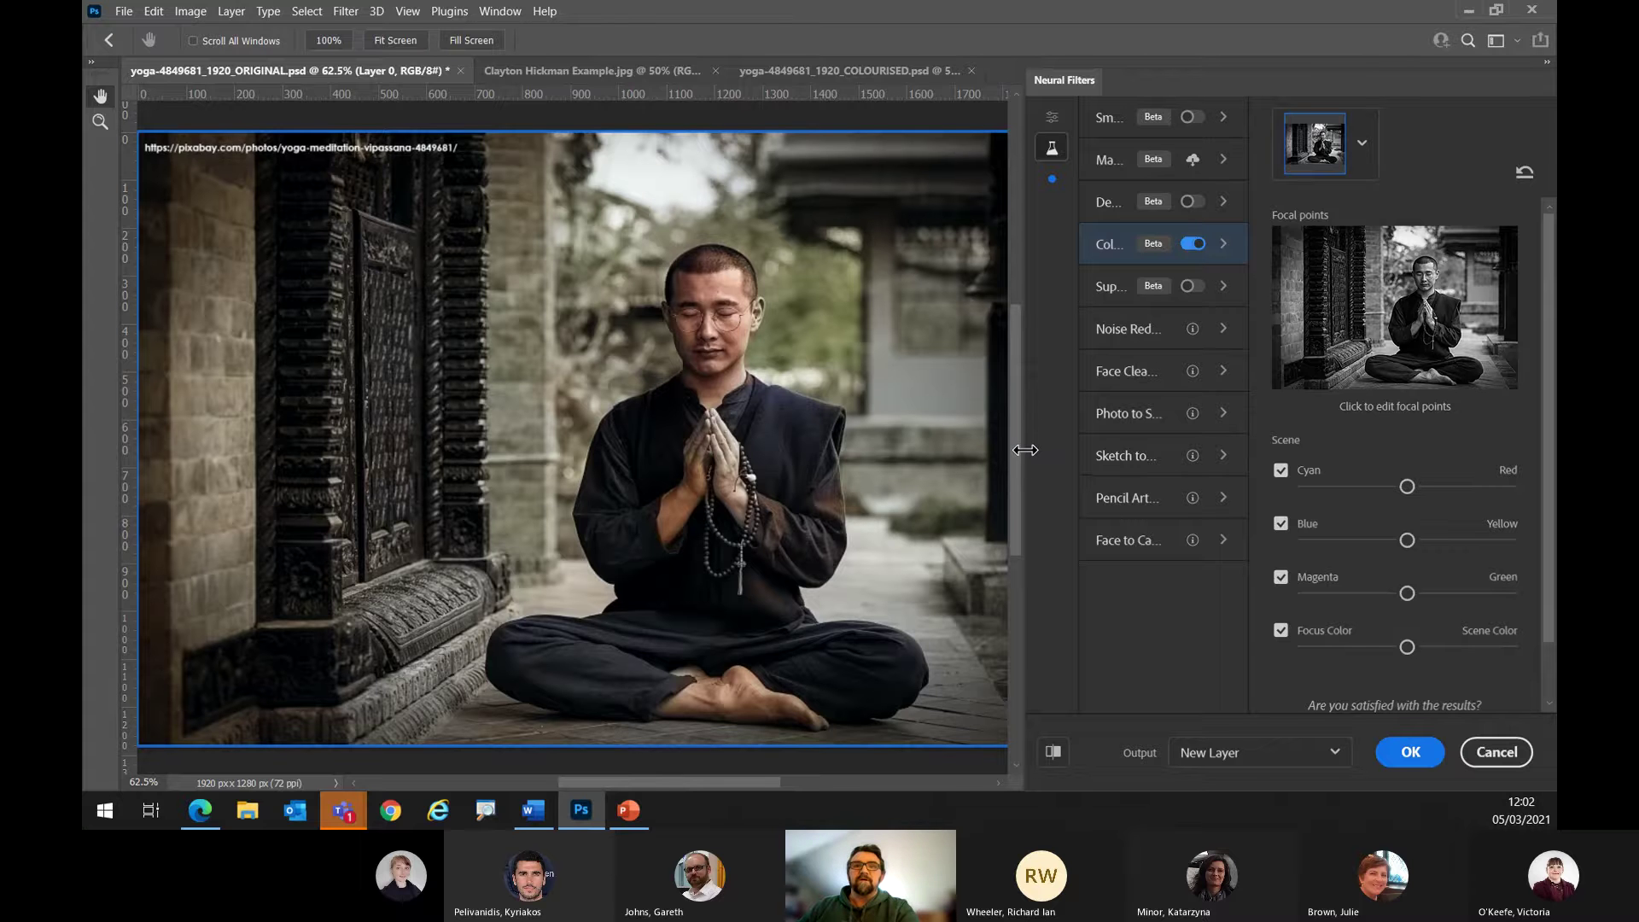
pyautogui.moveTo(1026, 450); pyautogui.dragTo(993, 451)
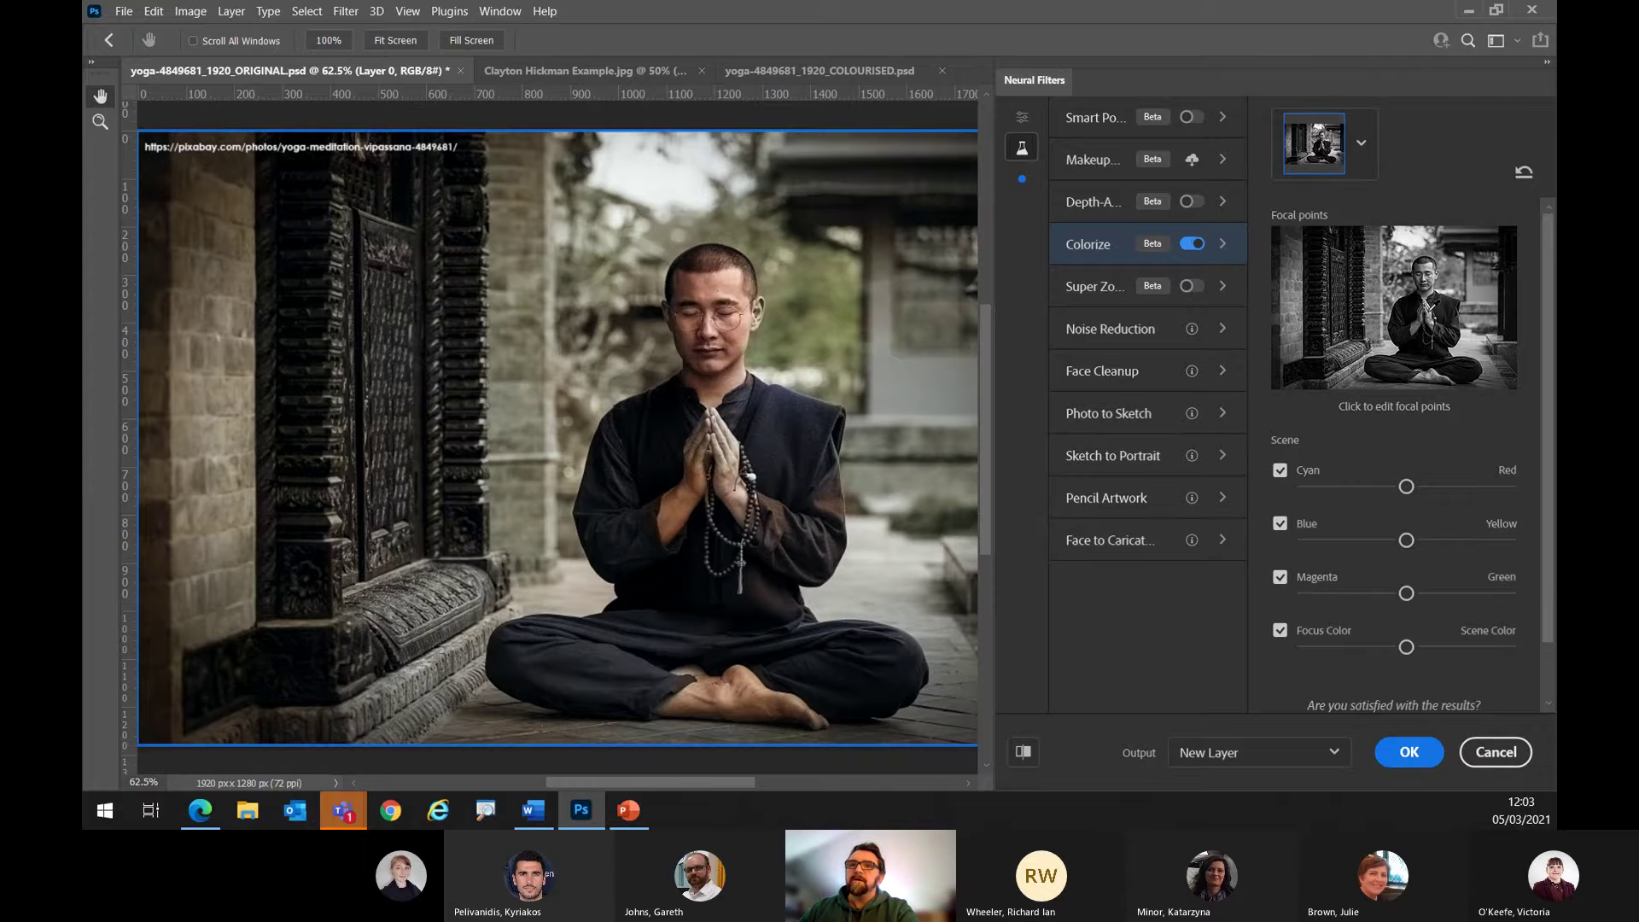
# Add a Colorize focal point on the man's praying hands with the colour #e0b47b.
pyautogui.click(1400, 333)
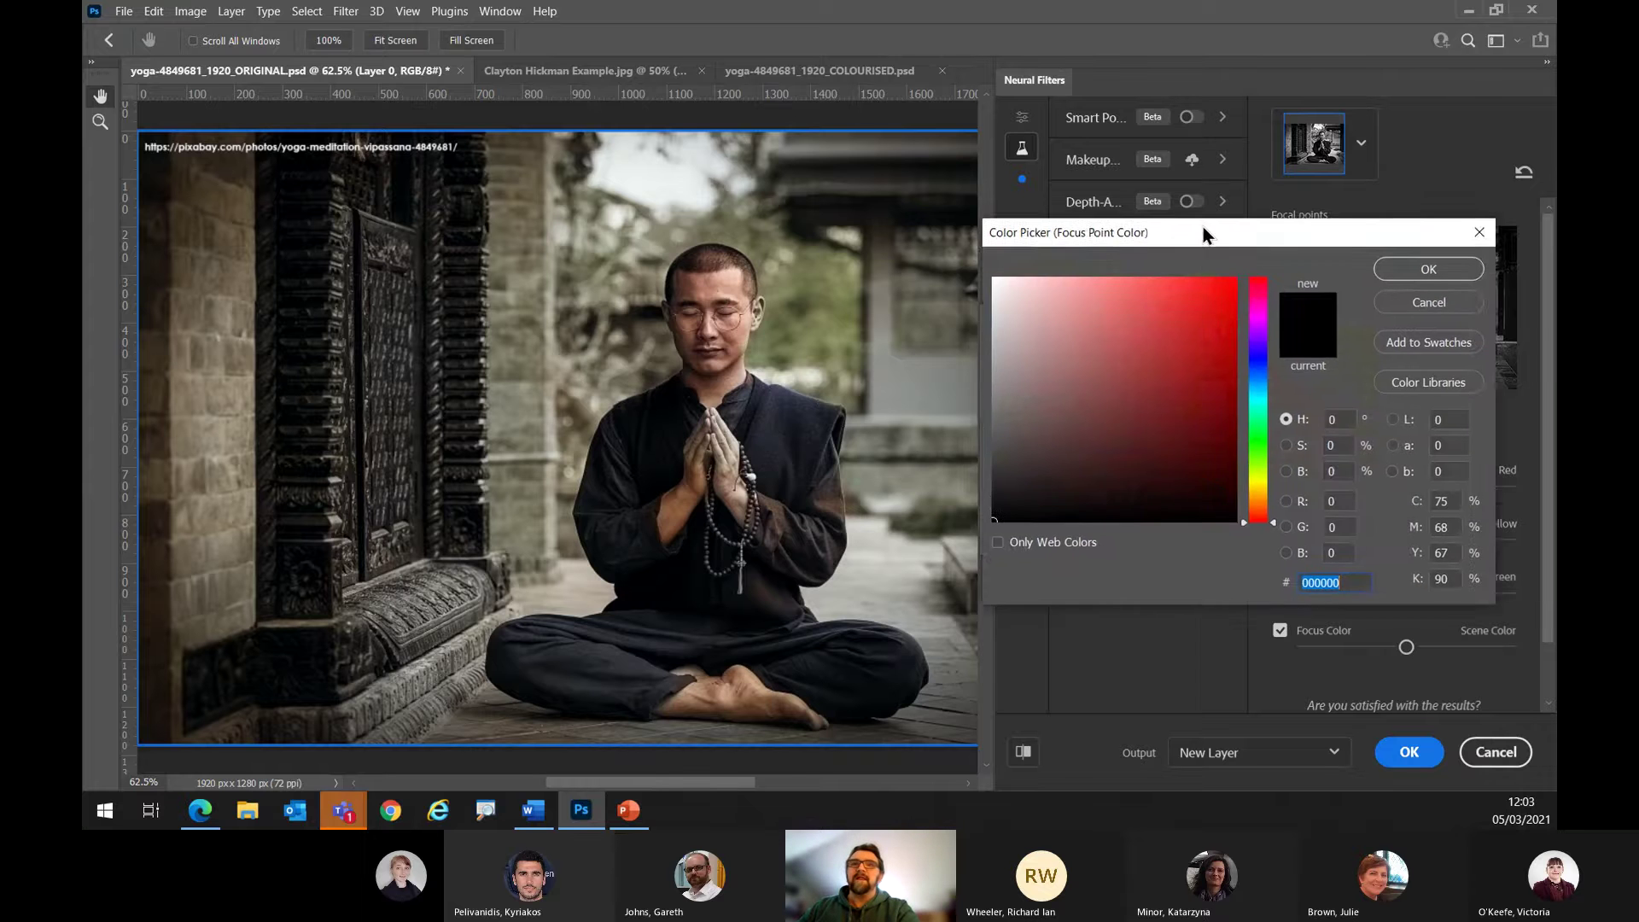
pyautogui.moveTo(1202, 227); pyautogui.dragTo(740, 278)
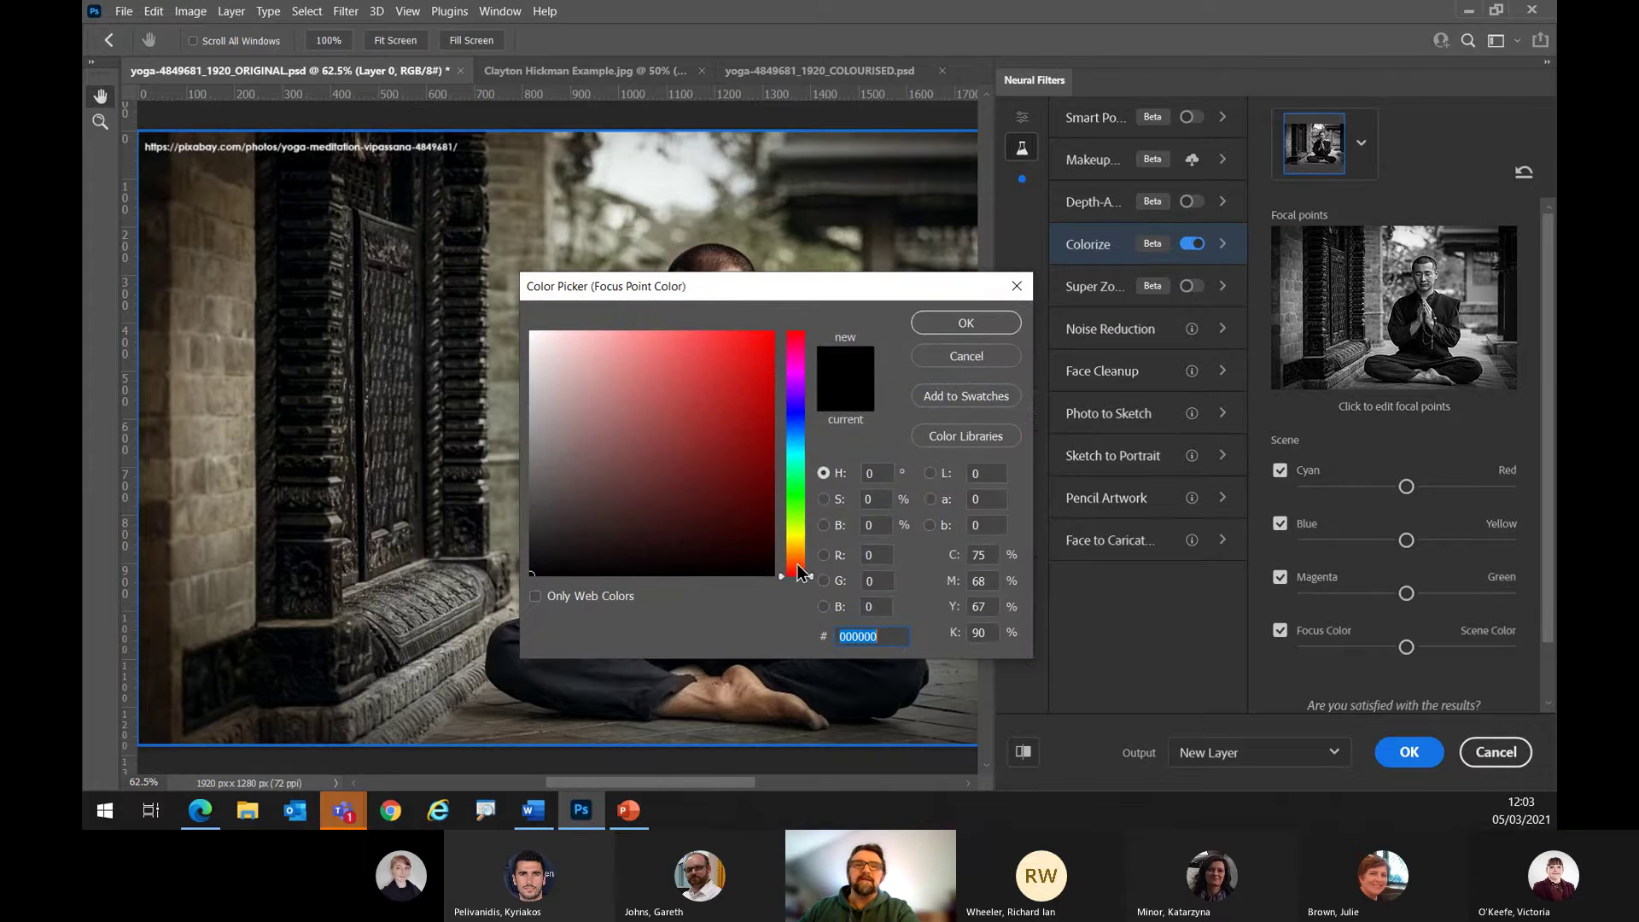
pyautogui.moveTo(801, 572); pyautogui.dragTo(793, 562)
pyautogui.moveTo(661, 373)
pyautogui.mouseDown()
pyautogui.moveTo(677, 359)
pyautogui.moveTo(640, 361)
pyautogui.mouseUp()
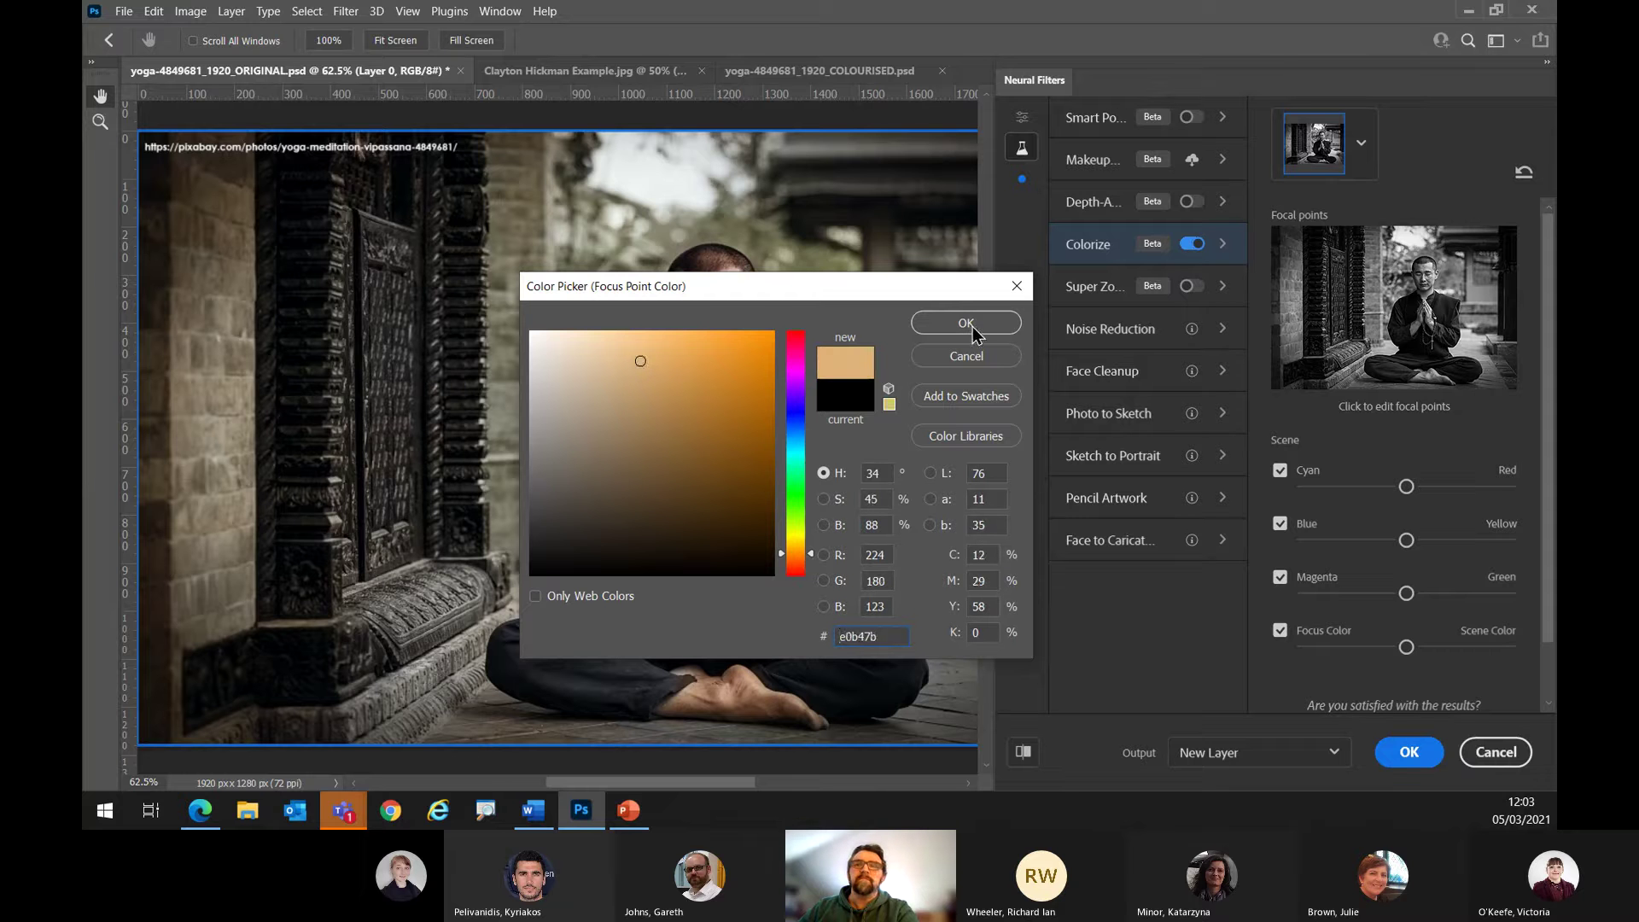
pyautogui.click(965, 323)
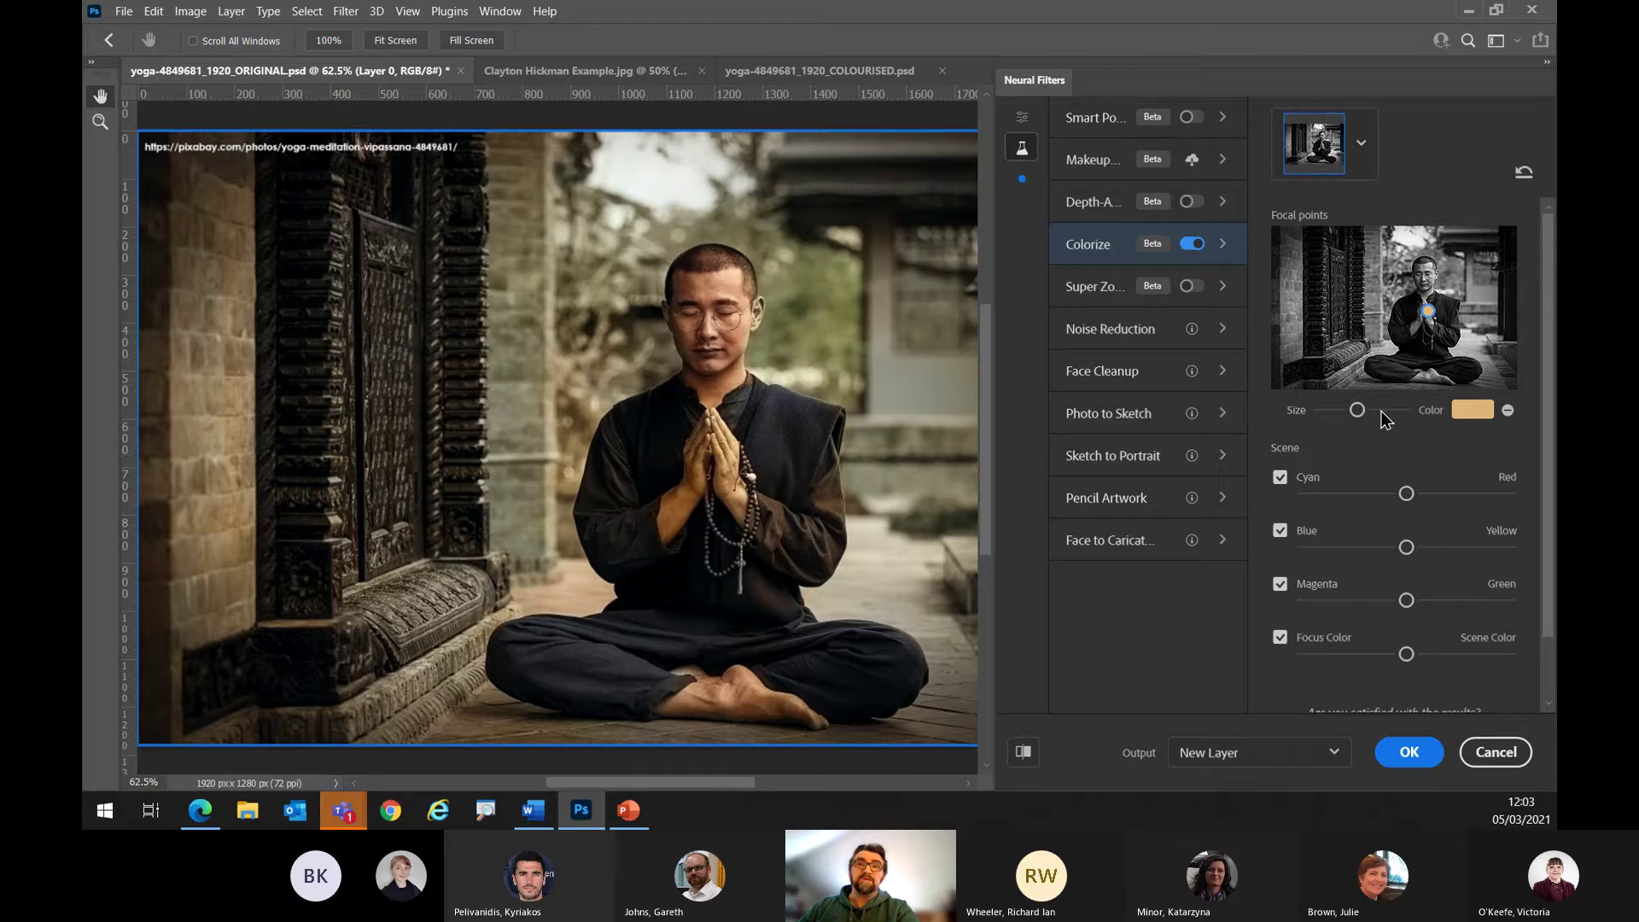
# Reduce the size of the focal point on the hands and set its colour to #d19666.
pyautogui.moveTo(1356, 413); pyautogui.dragTo(1338, 413)
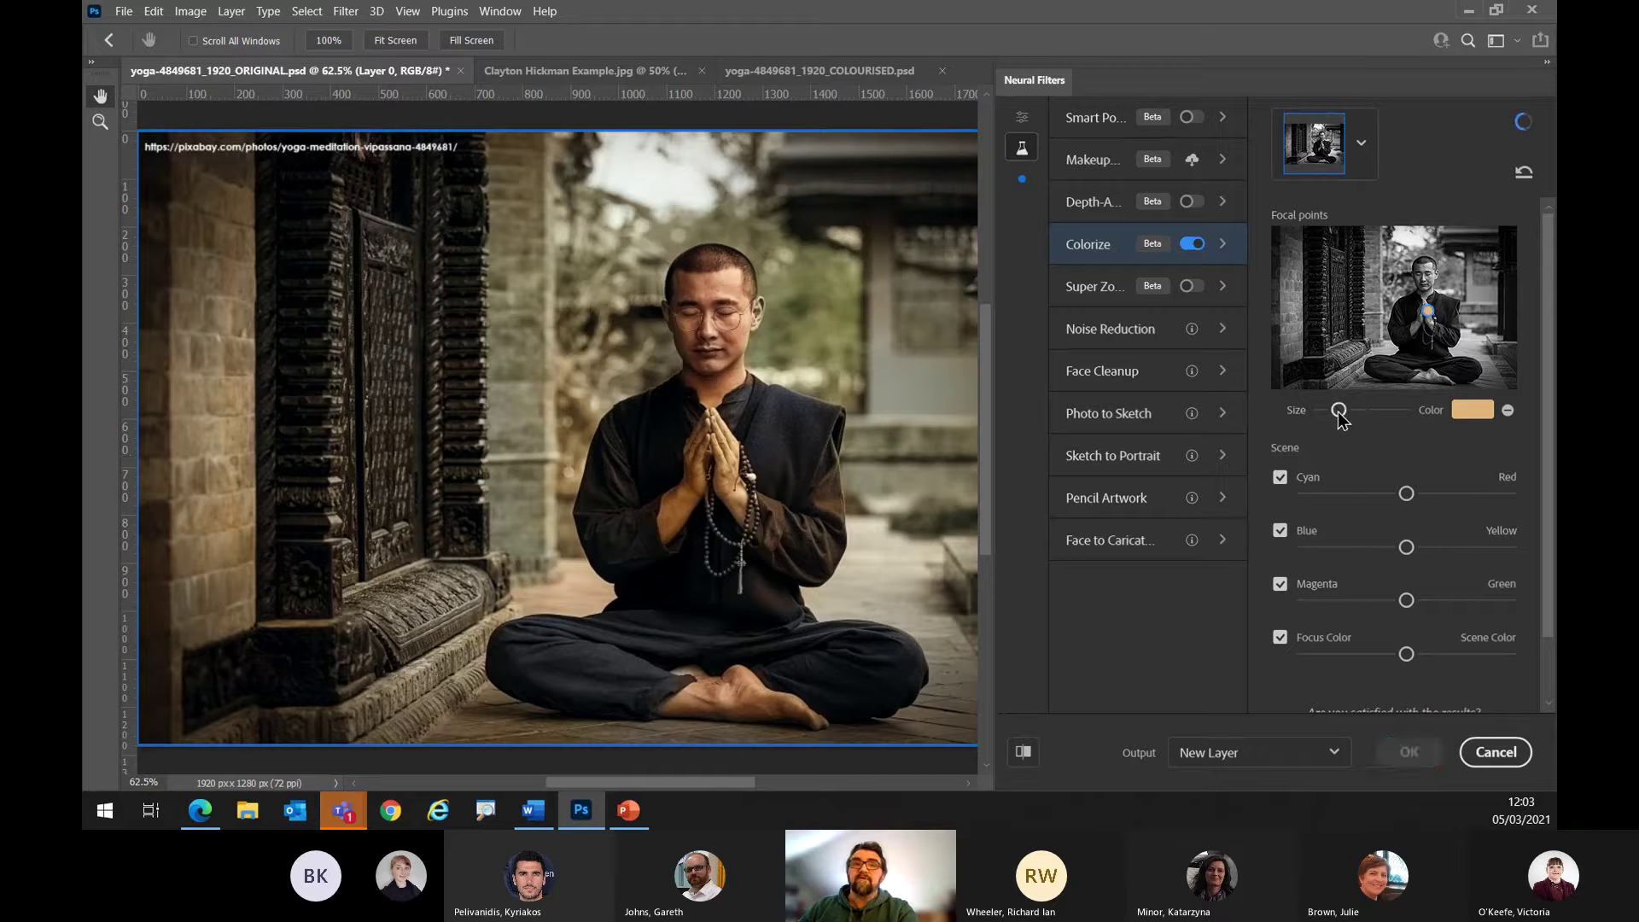
pyautogui.click(1451, 412)
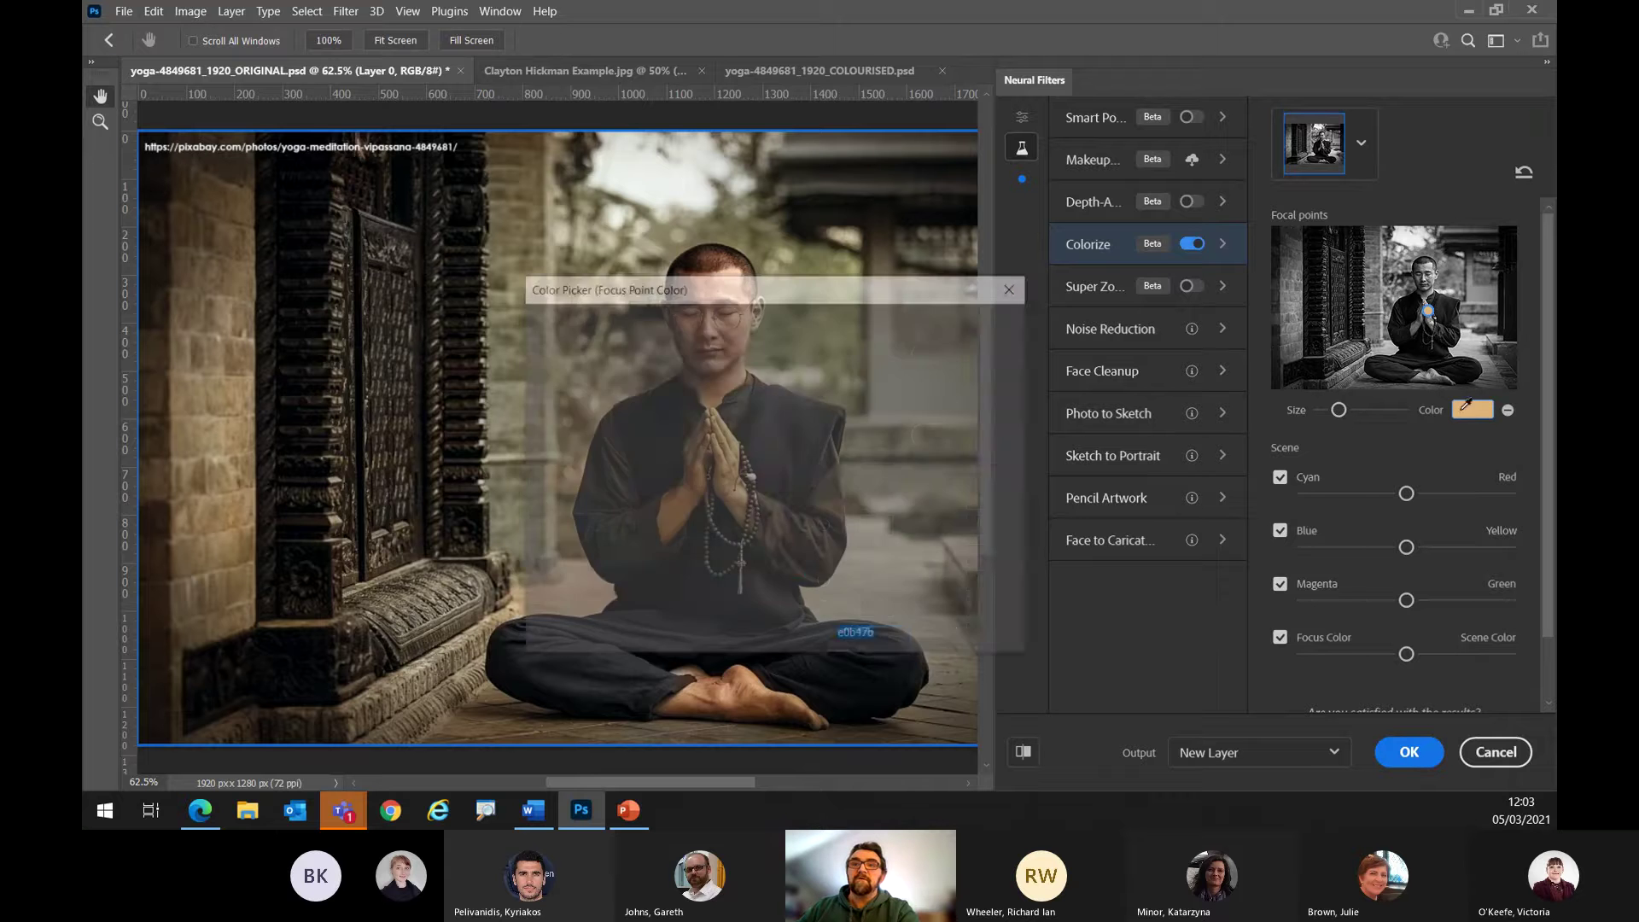
pyautogui.click(656, 374)
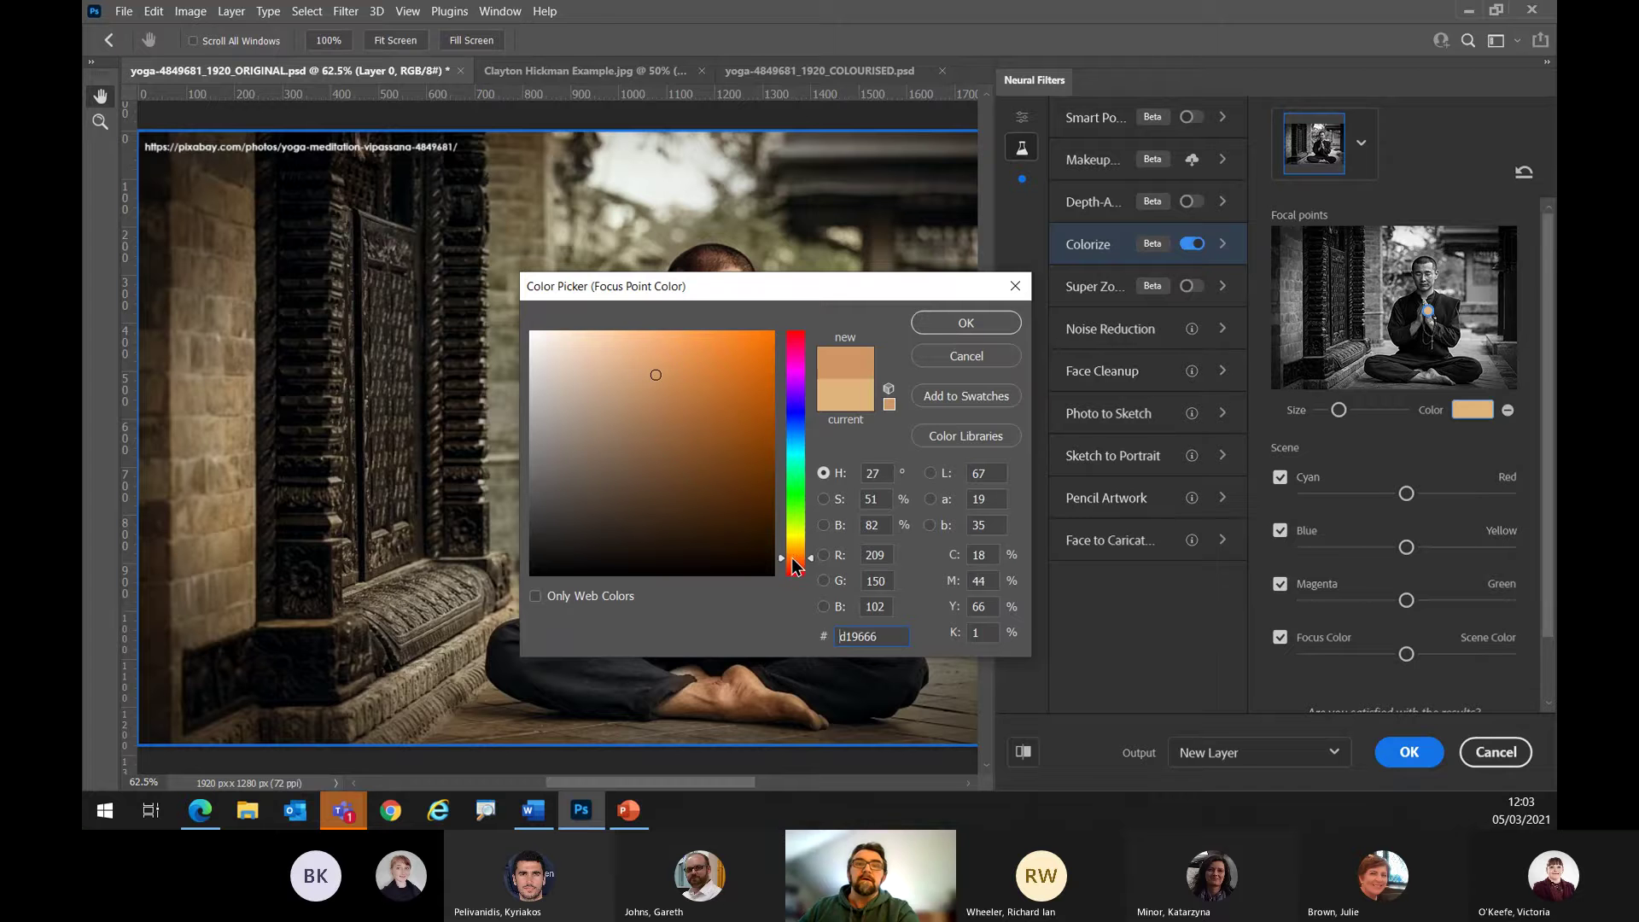
pyautogui.click(951, 329)
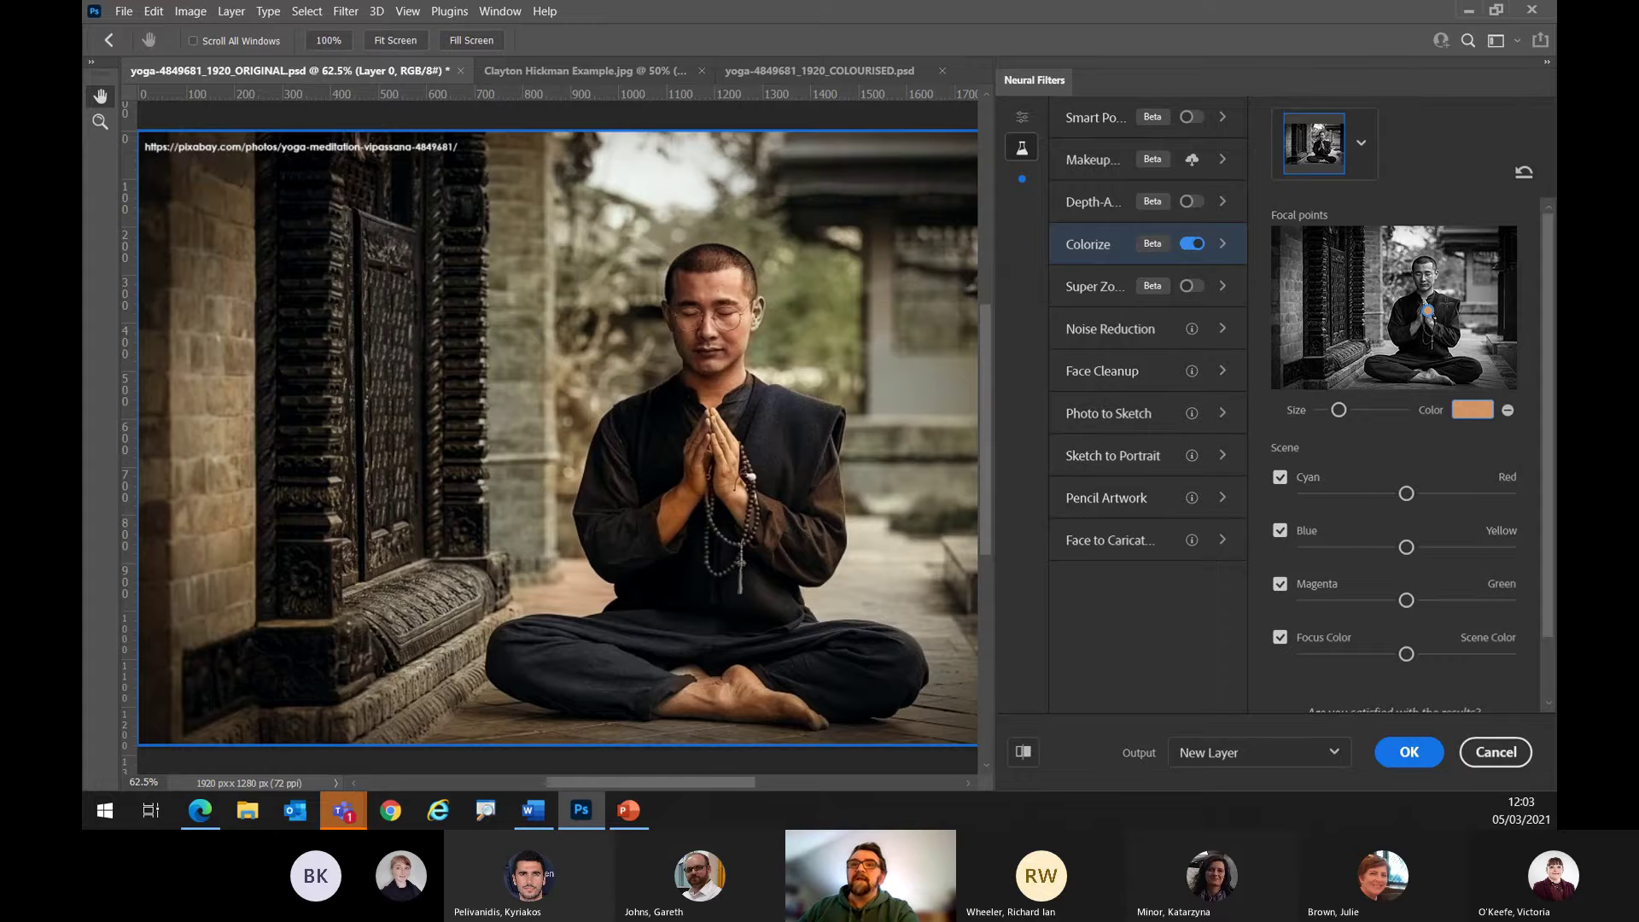
# Add a focal point on the shoulder of the man's robe with the dark blue colour #434d6c.
pyautogui.click(1446, 305)
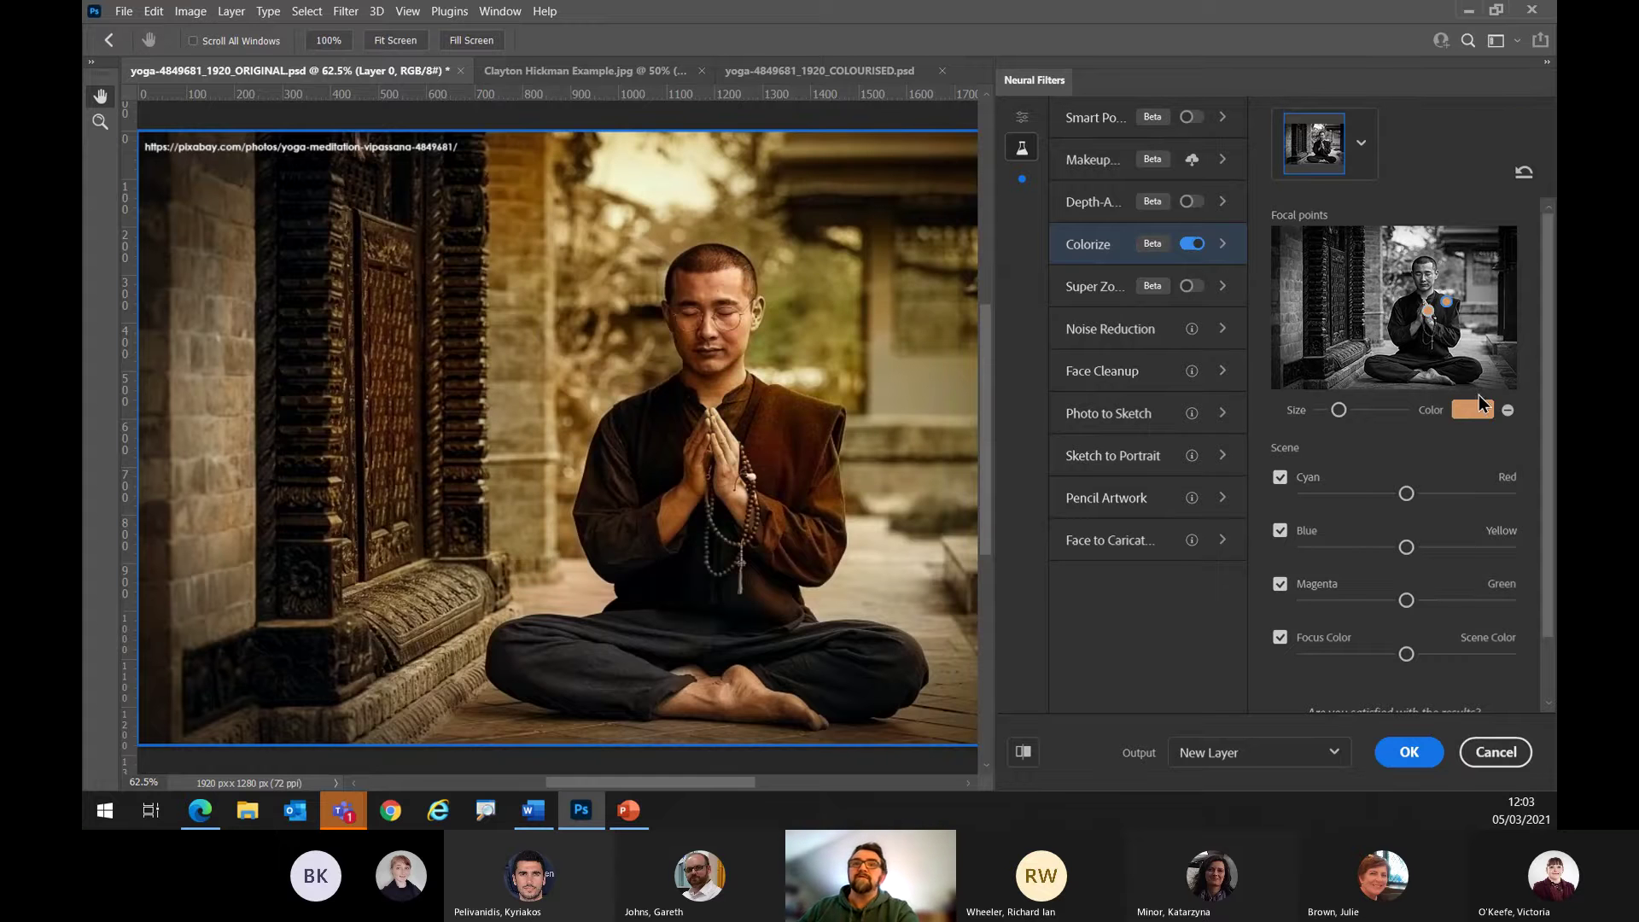
pyautogui.click(1473, 412)
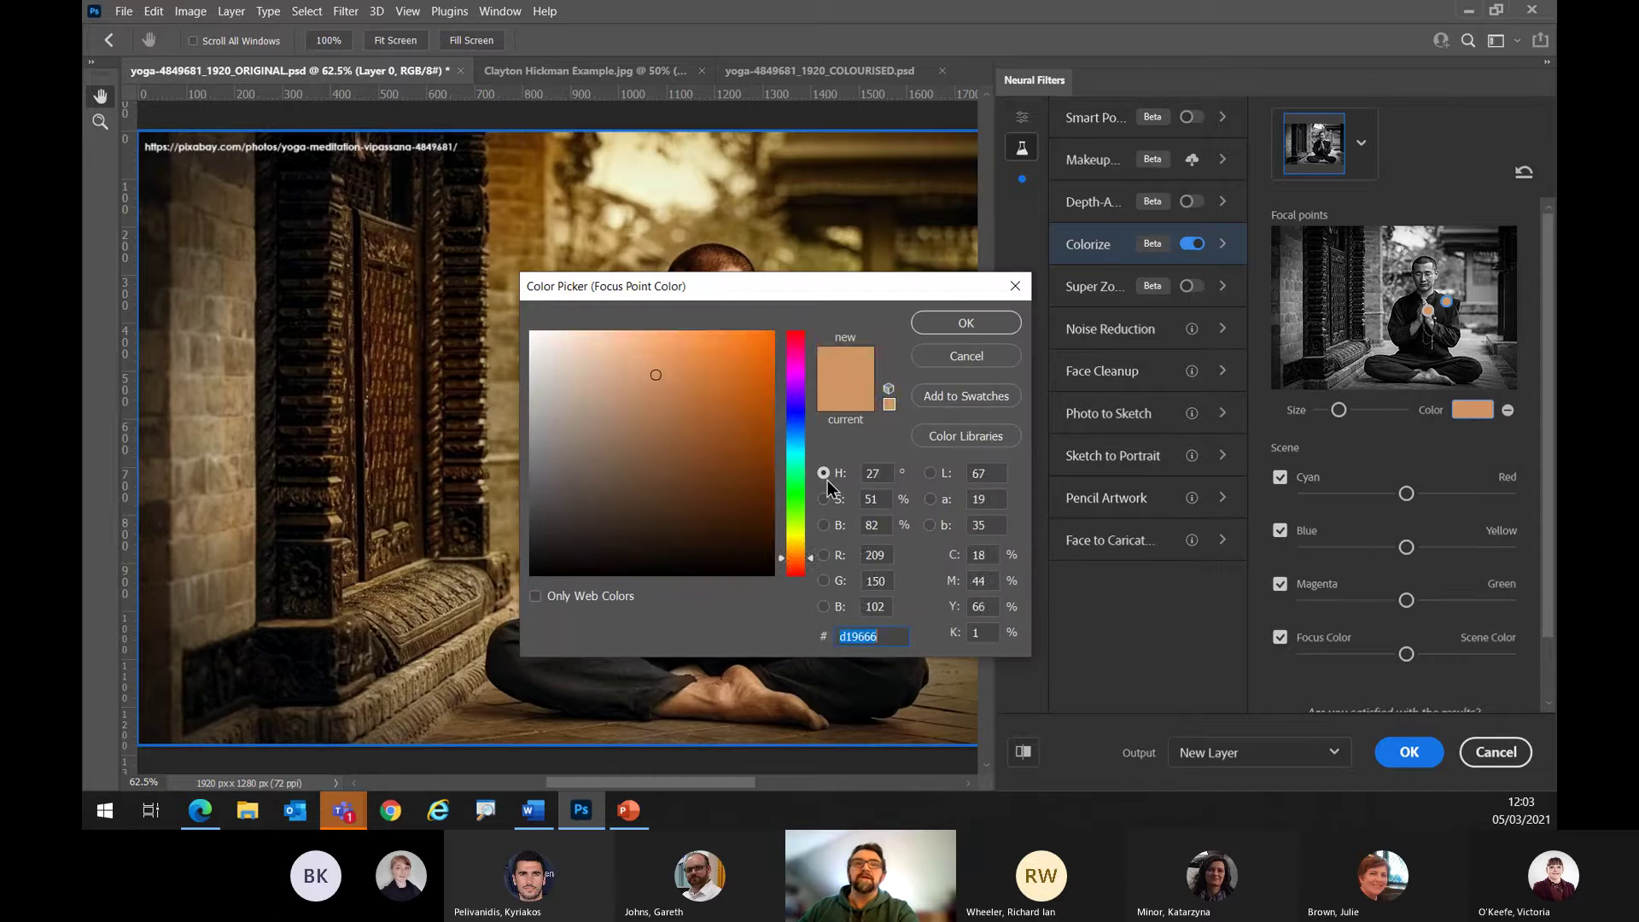
pyautogui.write('2d3b68')
pyautogui.moveTo(661, 475); pyautogui.dragTo(621, 471)
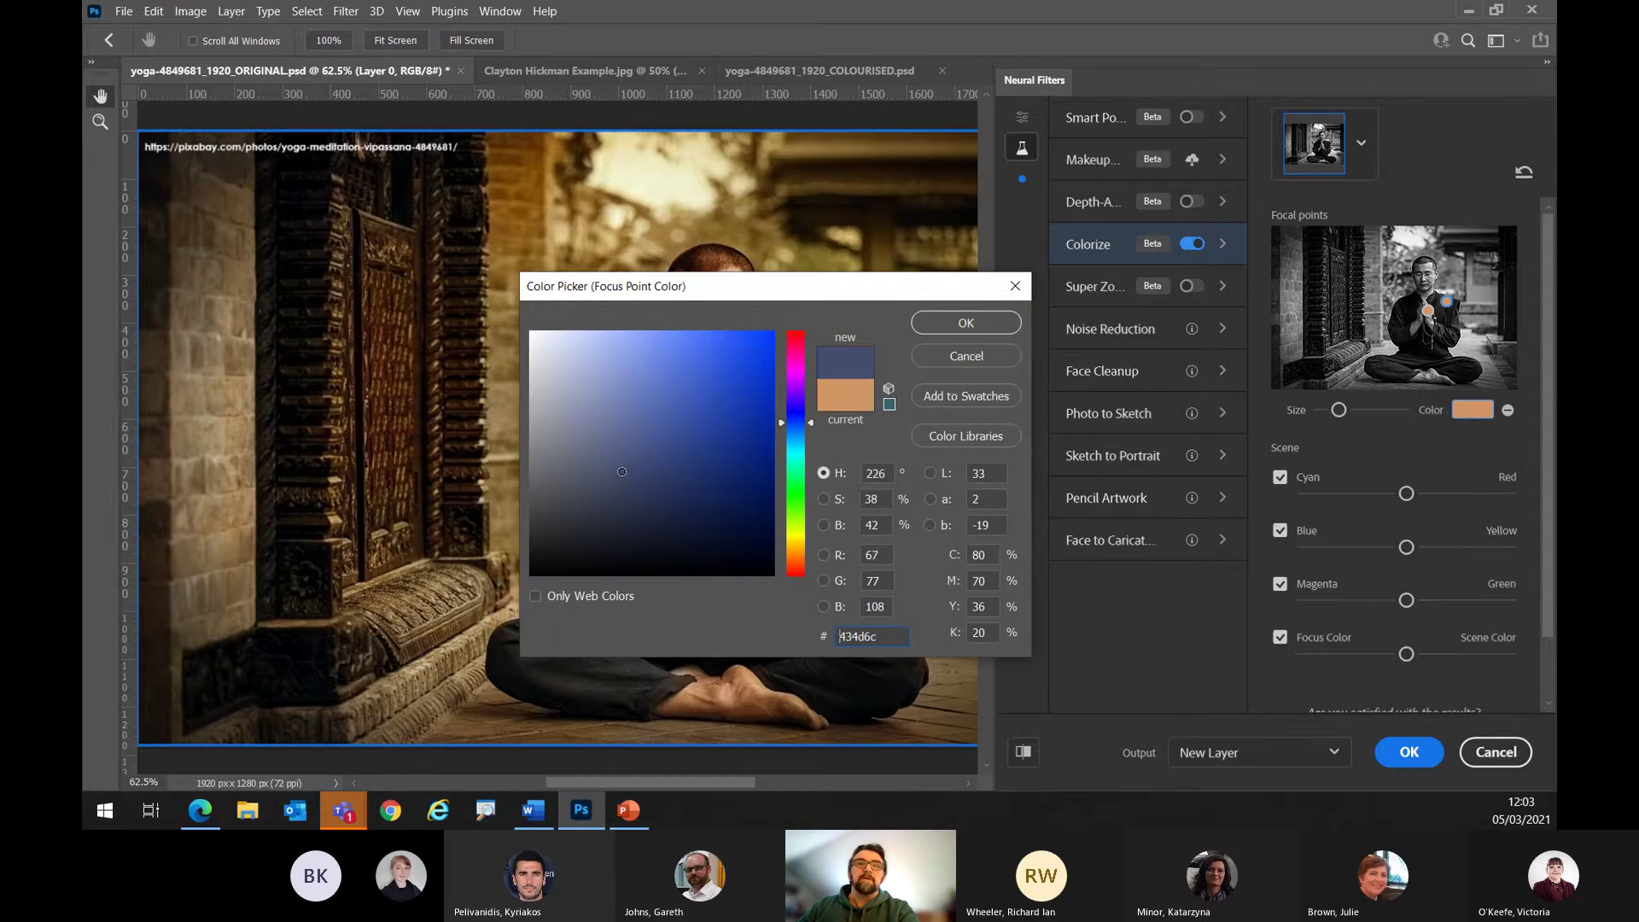
pyautogui.click(965, 323)
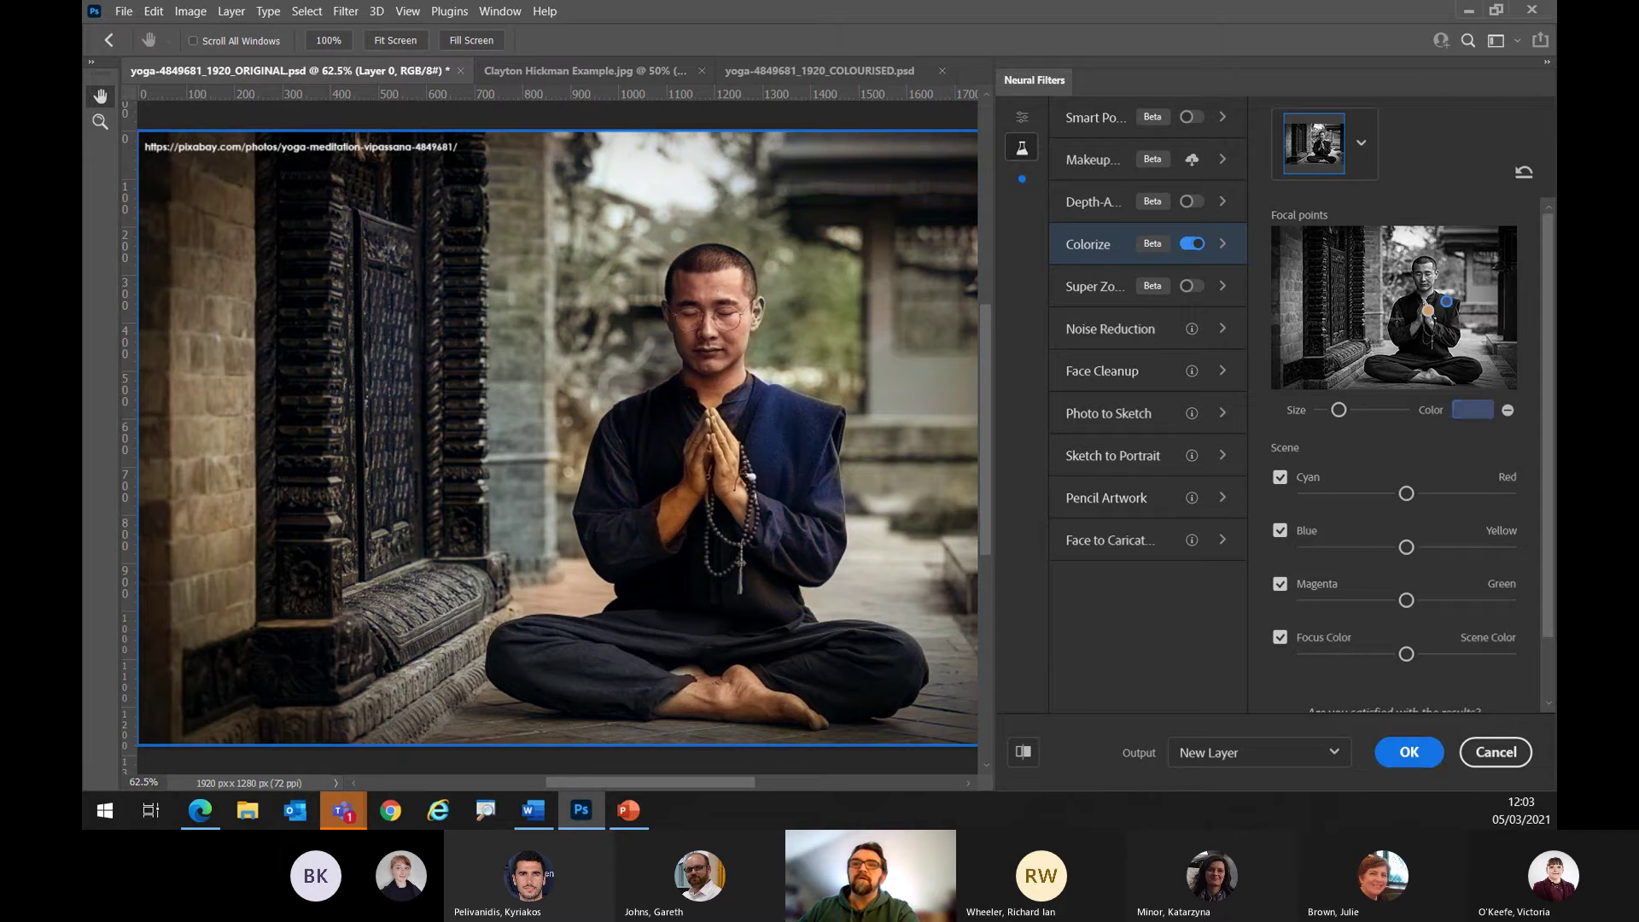
# Add a focal point on the opposite sleeve of the robe with the darker grey-blue colour #3e4457.
pyautogui.click(1395, 318)
pyautogui.click(1469, 409)
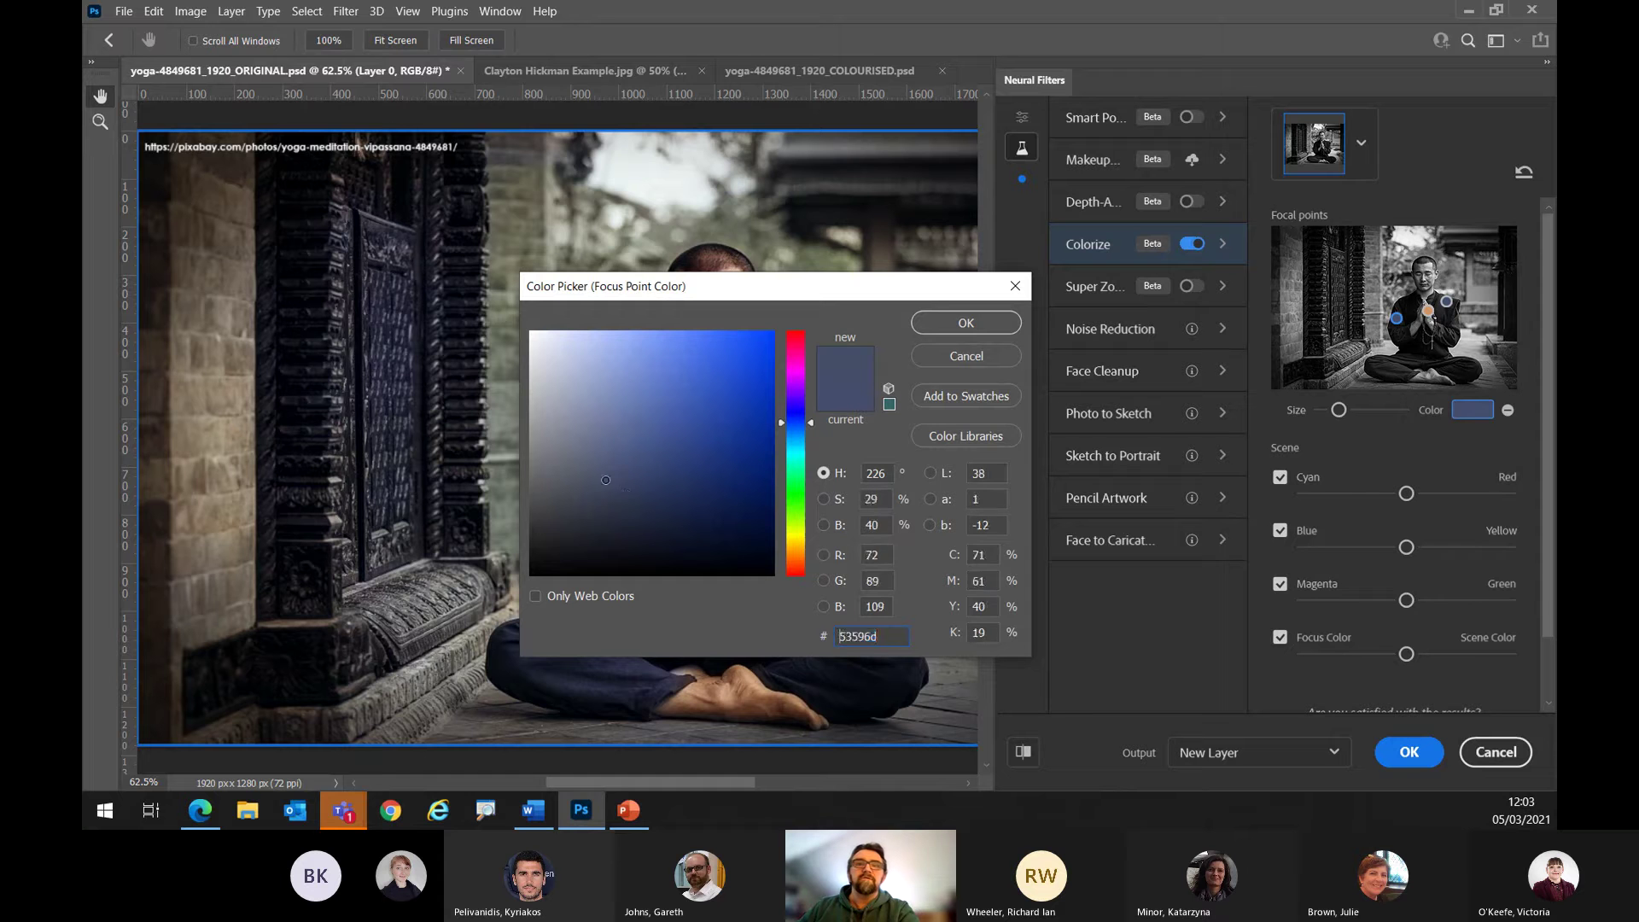
pyautogui.moveTo(605, 480)
pyautogui.mouseDown()
pyautogui.moveTo(627, 494)
pyautogui.moveTo(598, 492)
pyautogui.mouseUp()
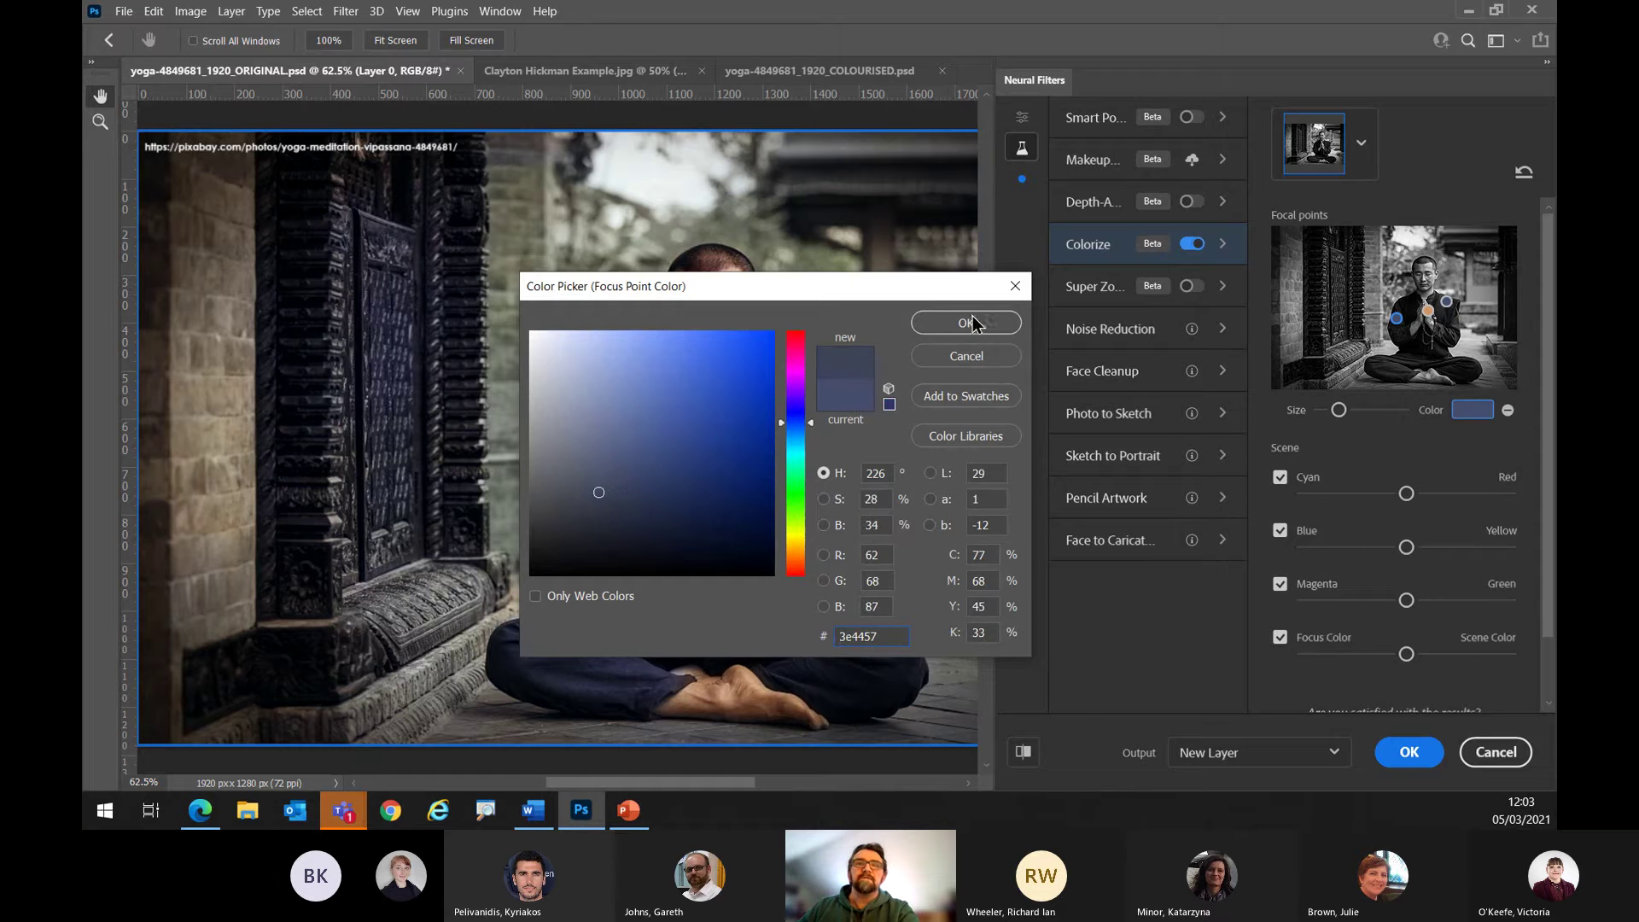
pyautogui.click(969, 323)
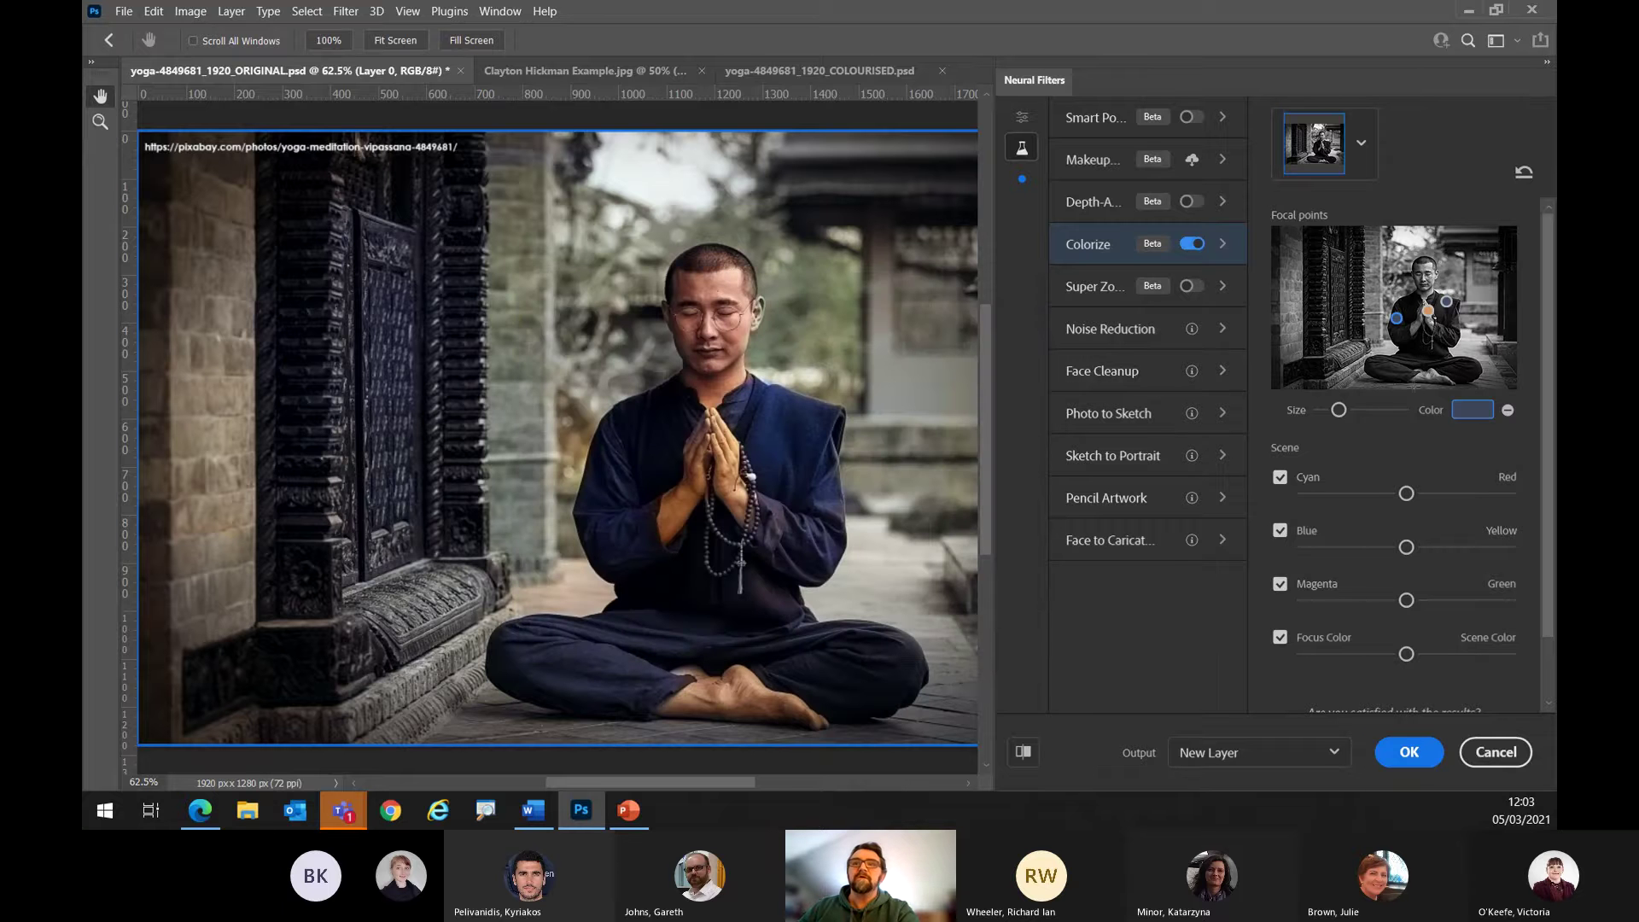
# Slightly enlarge the sleeve's focal point and add one focal point in the same grey-blue on each trouser leg.
pyautogui.moveTo(1339, 409); pyautogui.dragTo(1346, 410)
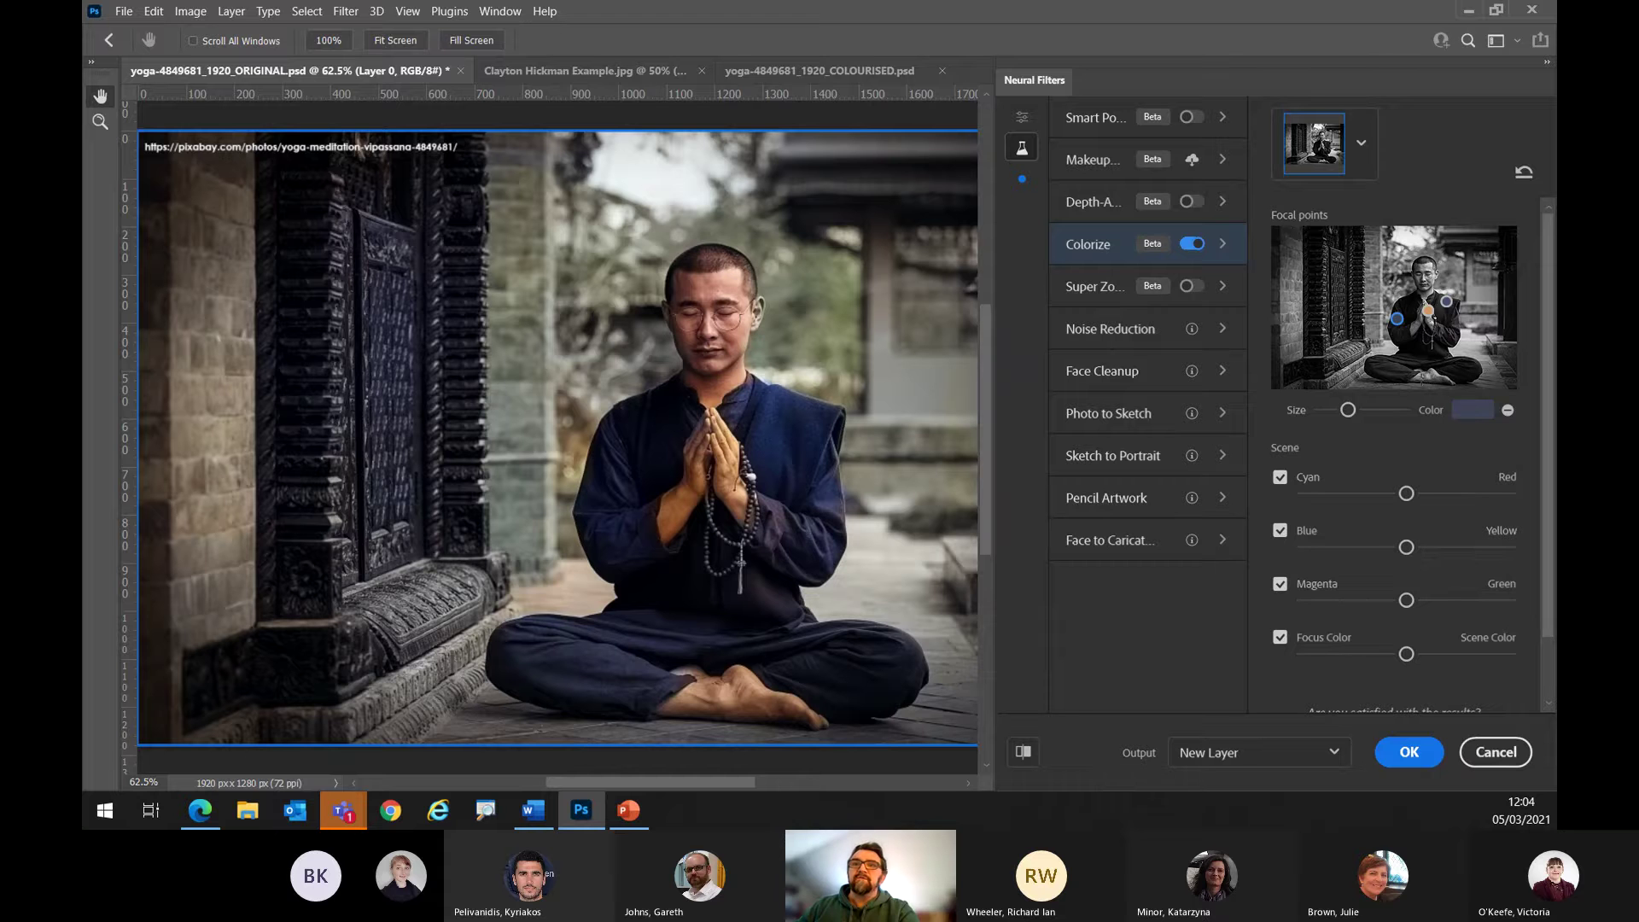
pyautogui.click(1399, 372)
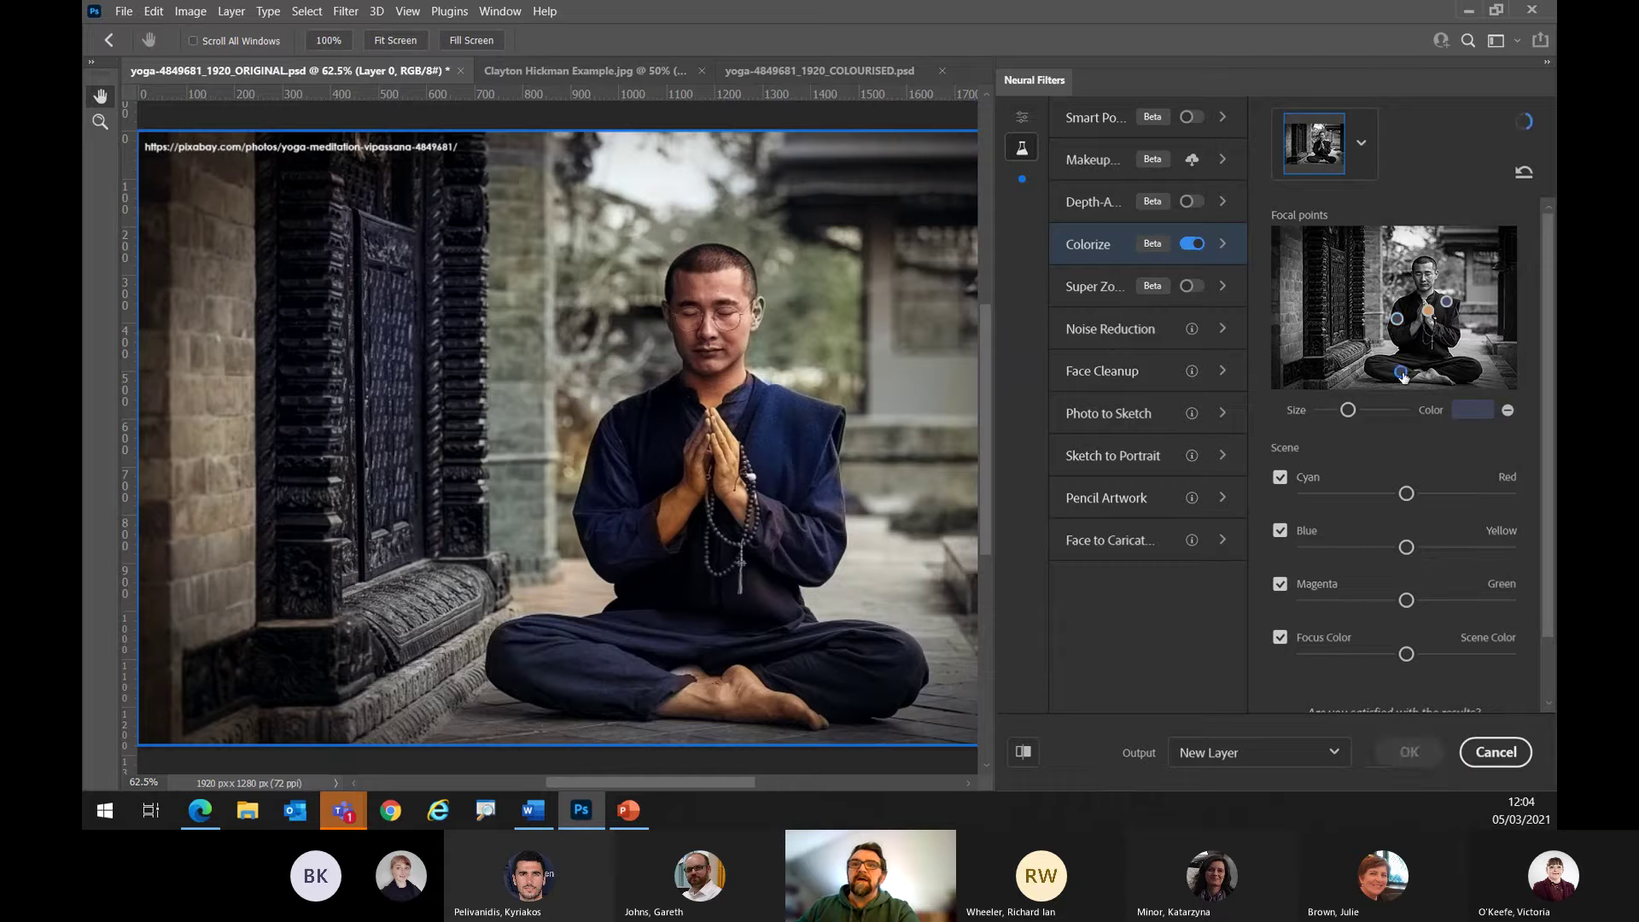
pyautogui.click(1461, 368)
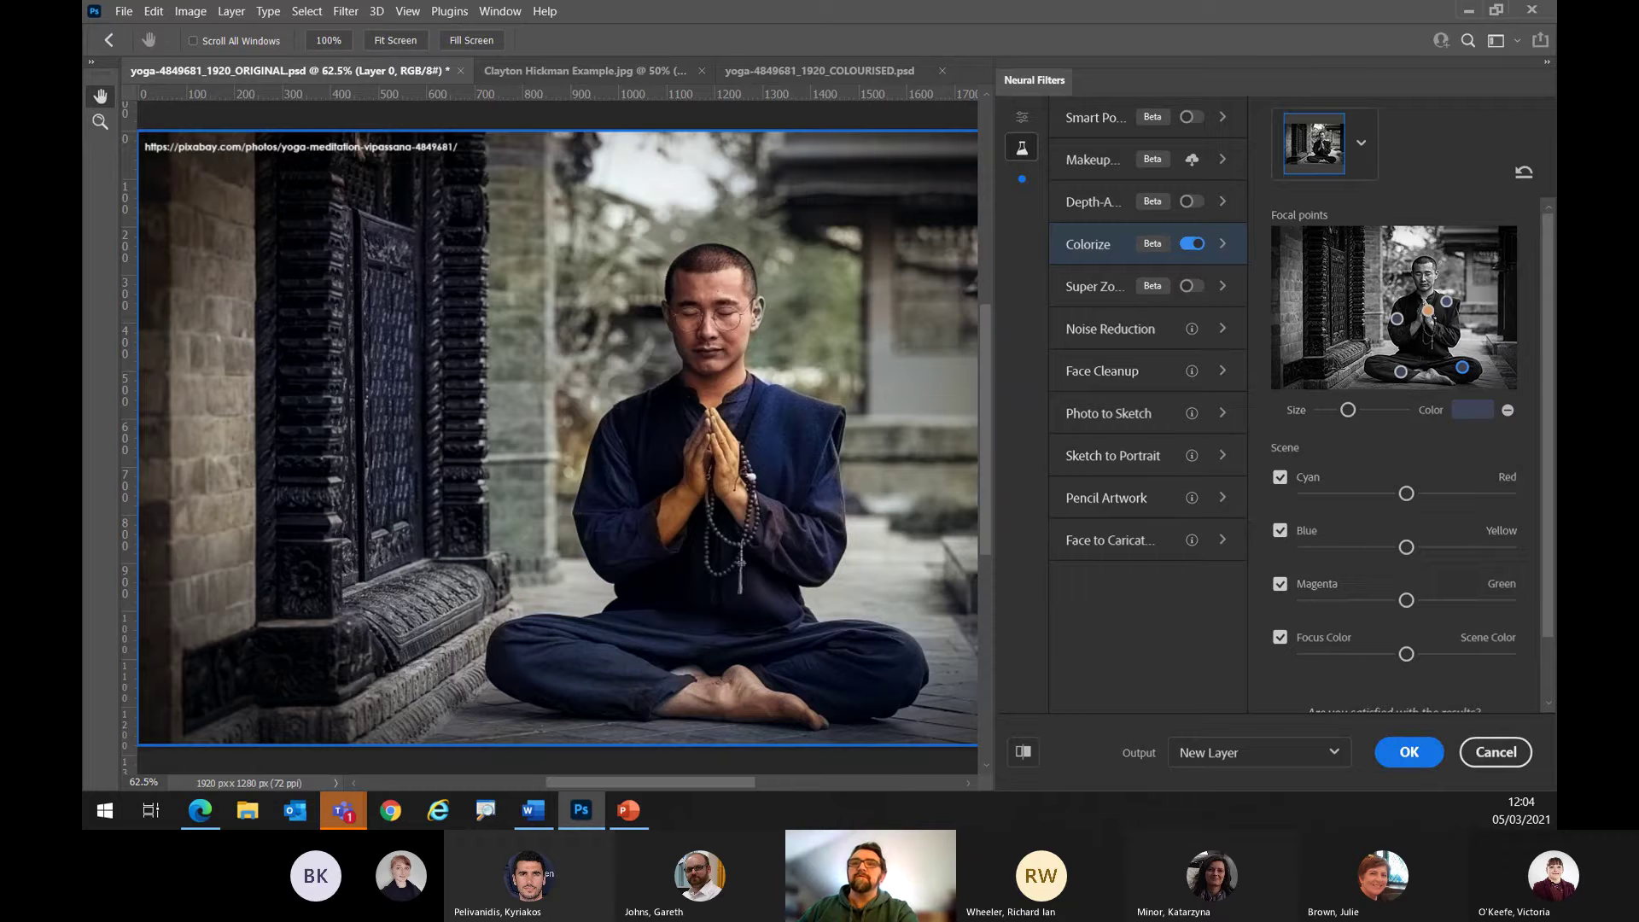
# Add an orange-brown focal point high on the brick wall and a second, slightly smaller one in the same colour near the wall's base.
pyautogui.click(1284, 242)
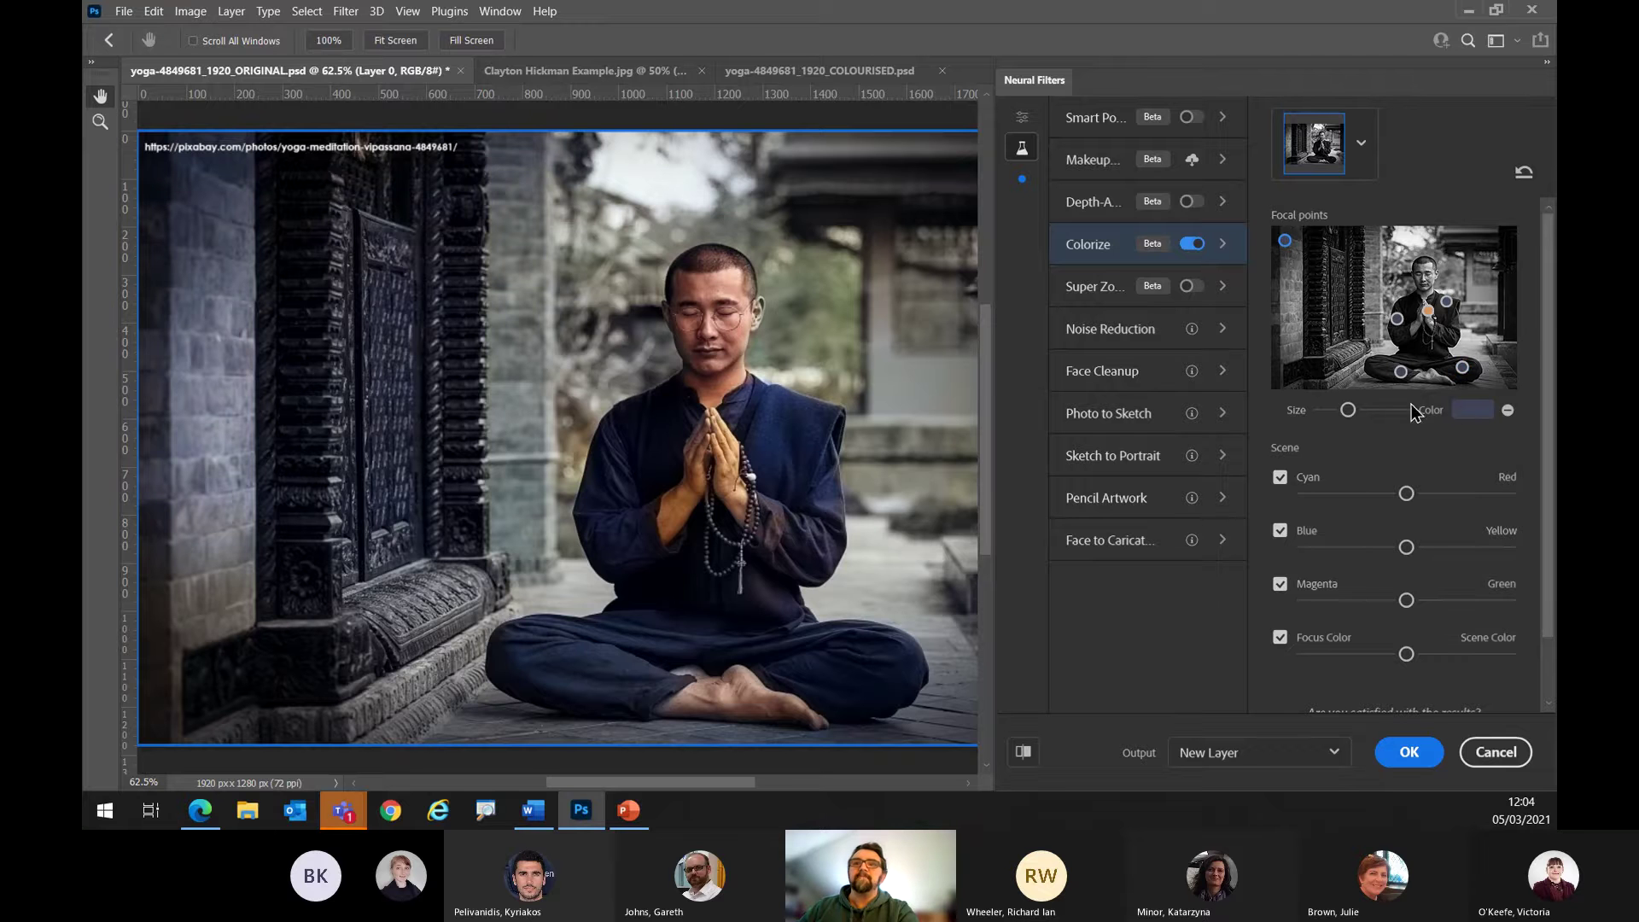
pyautogui.click(1472, 409)
pyautogui.moveTo(794, 546)
pyautogui.mouseDown()
pyautogui.moveTo(793, 560)
pyautogui.moveTo(737, 524)
pyautogui.moveTo(734, 474)
pyautogui.moveTo(703, 445)
pyautogui.moveTo(793, 565)
pyautogui.mouseUp()
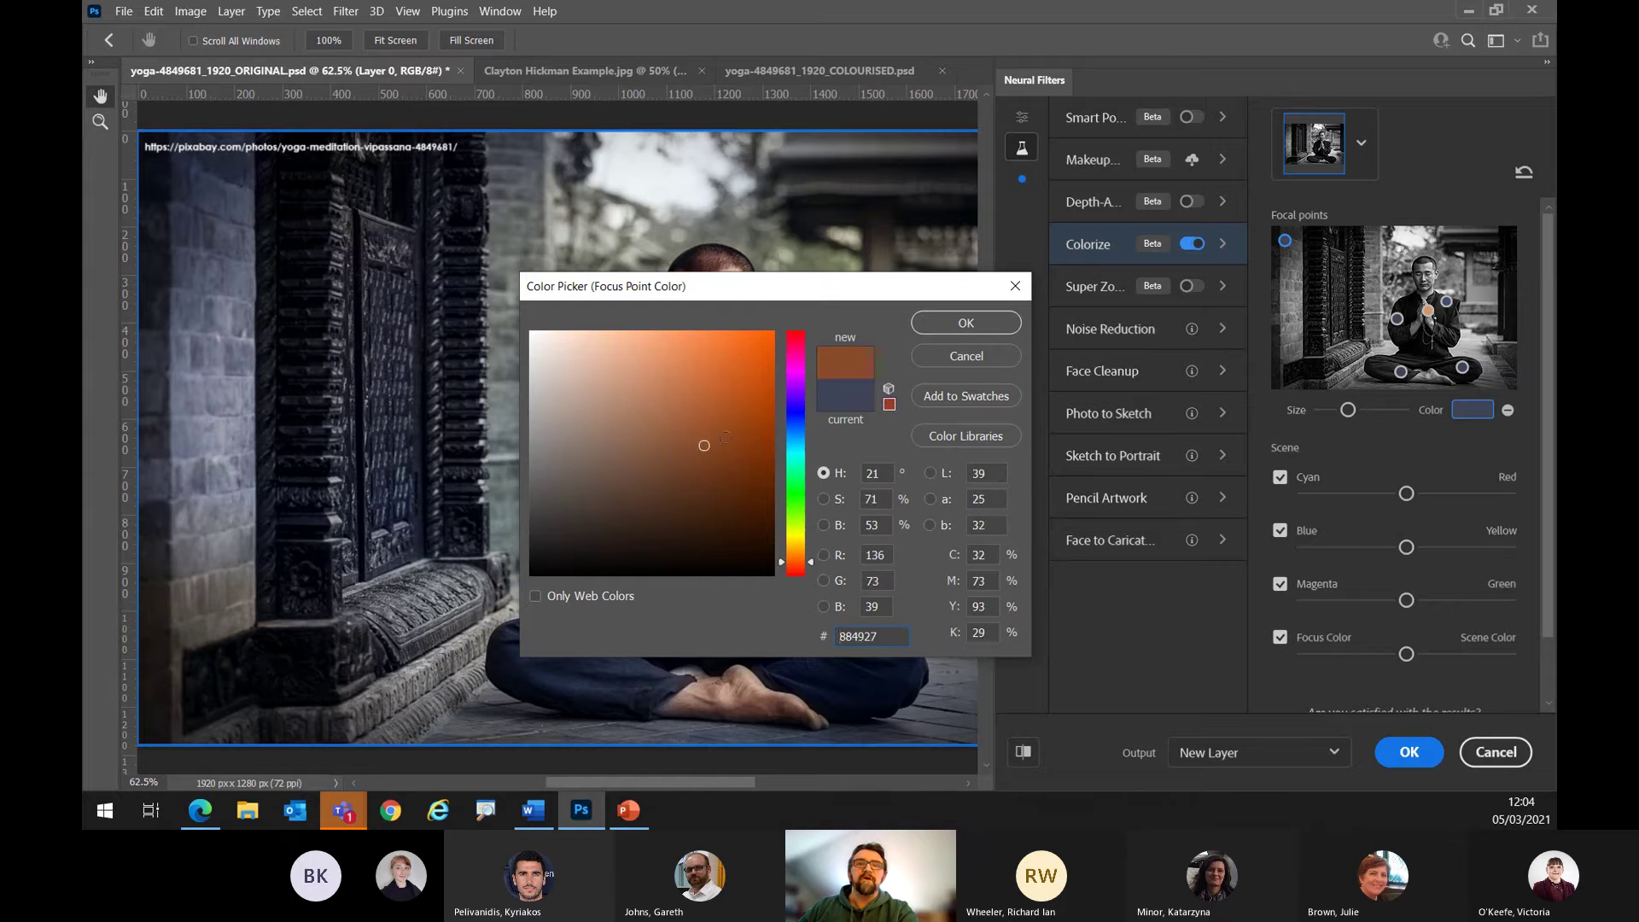
pyautogui.moveTo(725, 437); pyautogui.dragTo(717, 395)
pyautogui.click(966, 322)
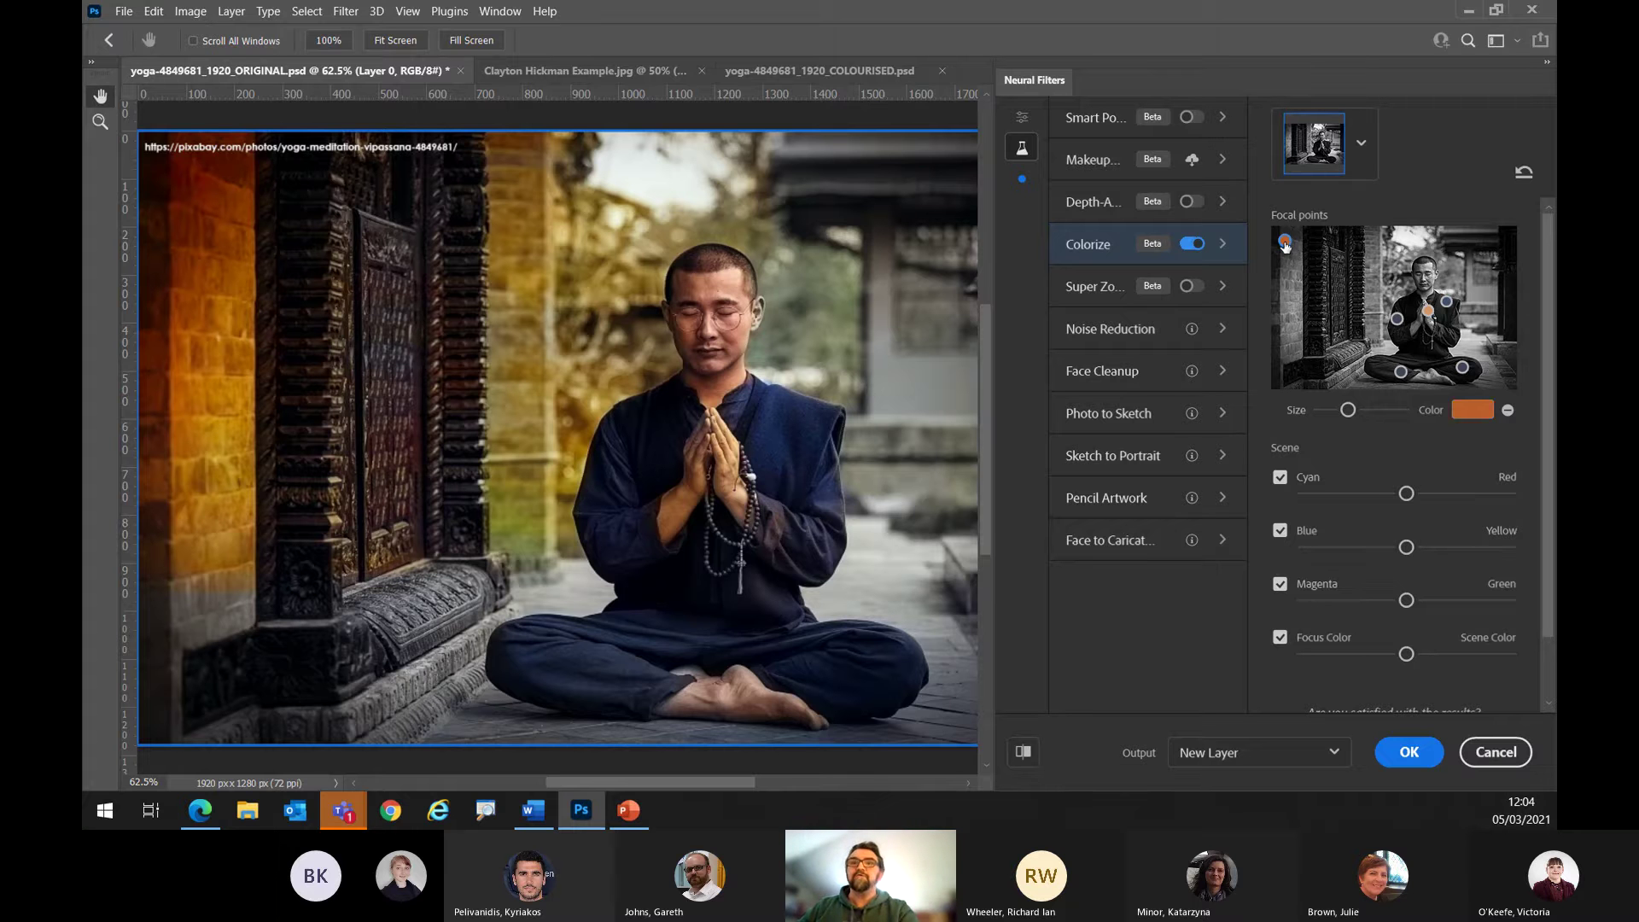
pyautogui.click(1284, 362)
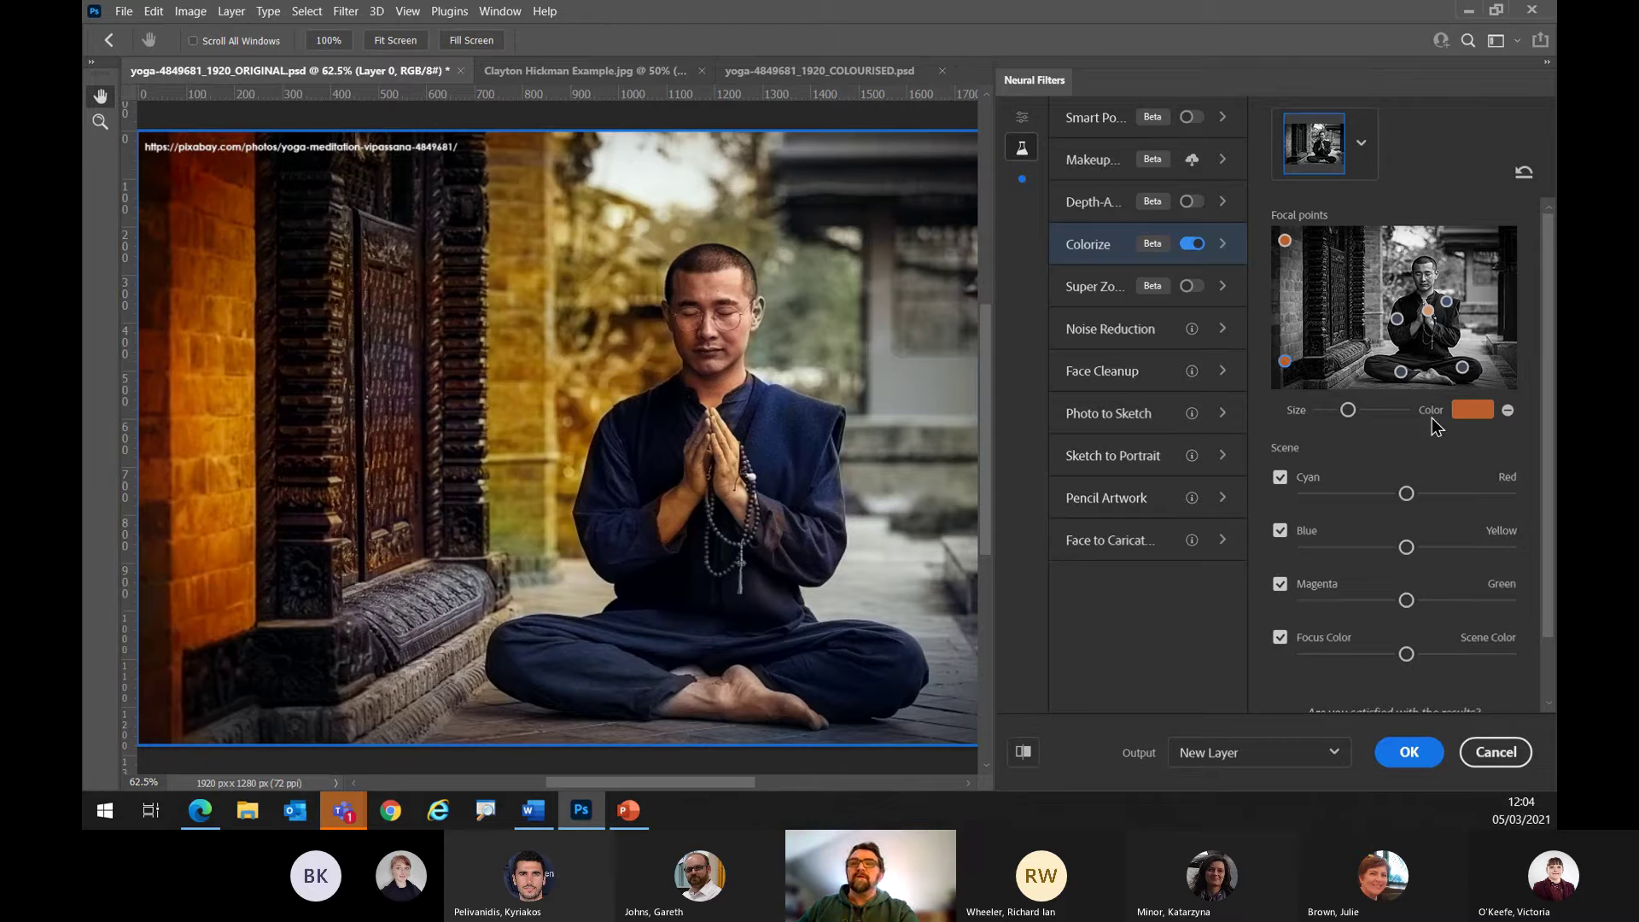
pyautogui.moveTo(1348, 409); pyautogui.dragTo(1338, 413)
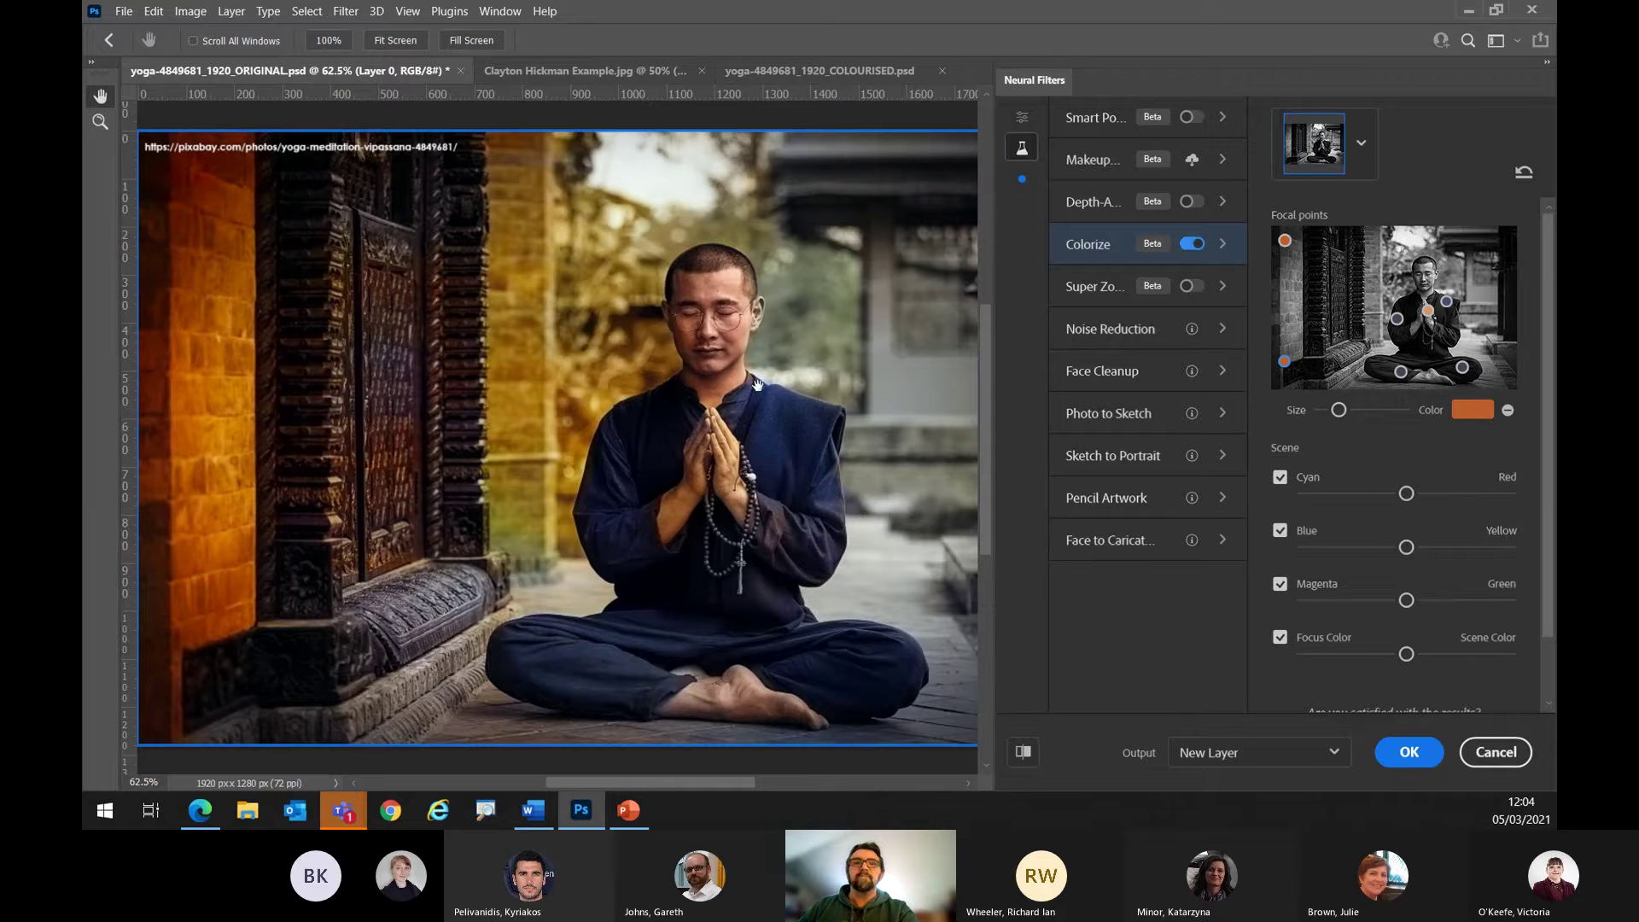
# Shift the scene colour balance slightly towards magenta, yellow and cyan.
pyautogui.moveTo(1405, 653)
pyautogui.mouseDown()
pyautogui.moveTo(1363, 664)
pyautogui.moveTo(1434, 663)
pyautogui.moveTo(1393, 661)
pyautogui.mouseUp()
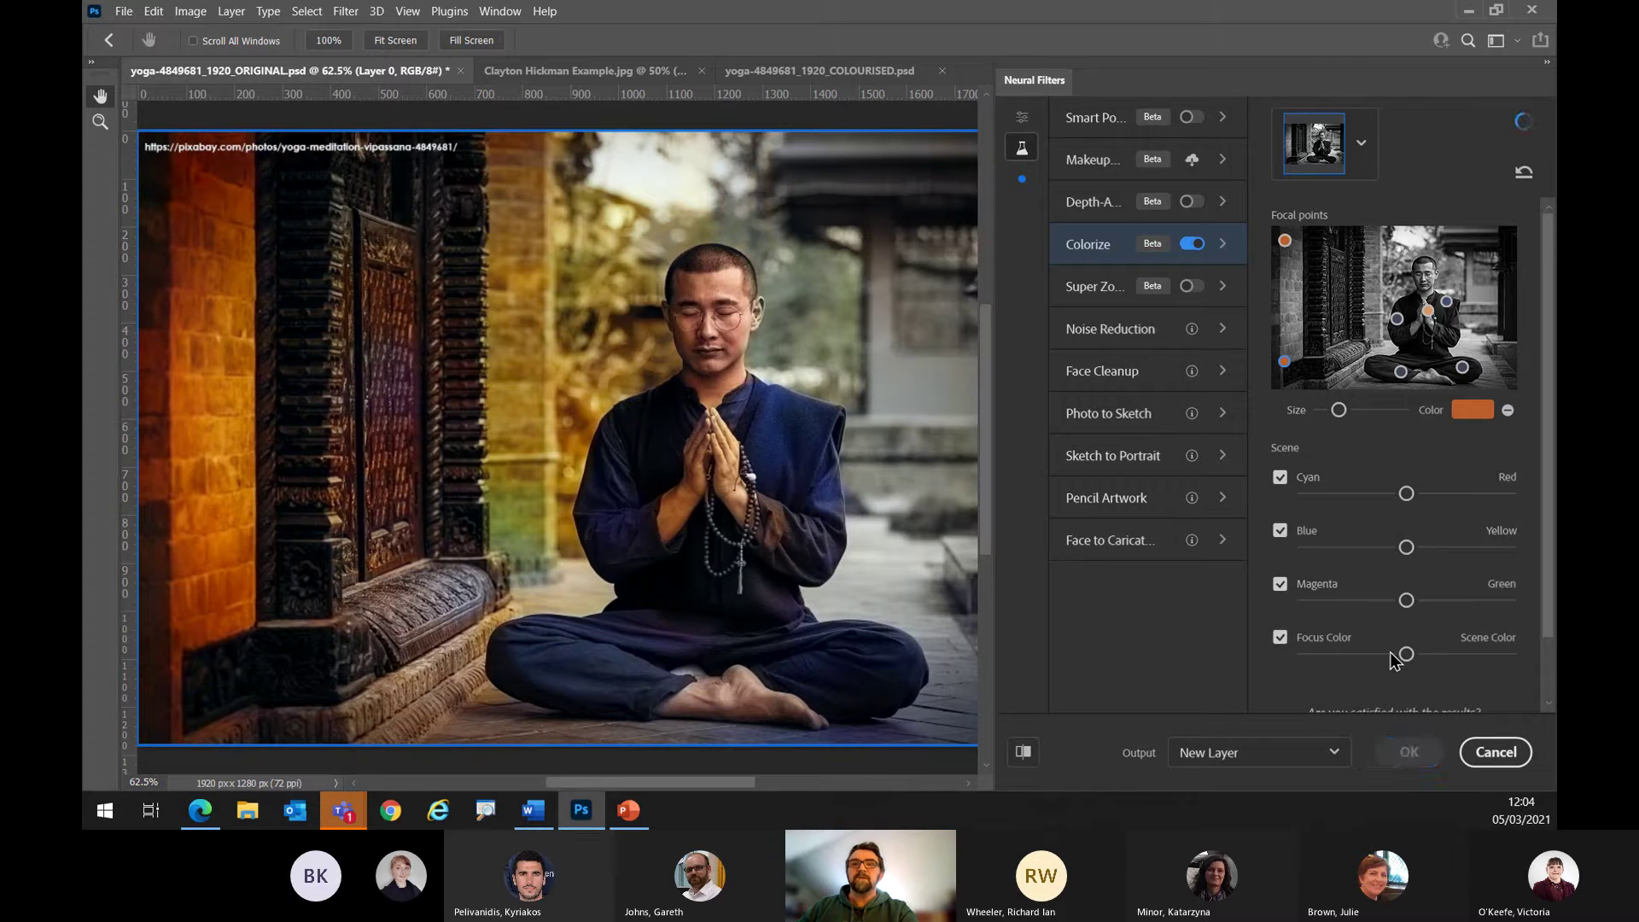
pyautogui.moveTo(1405, 602); pyautogui.dragTo(1382, 603)
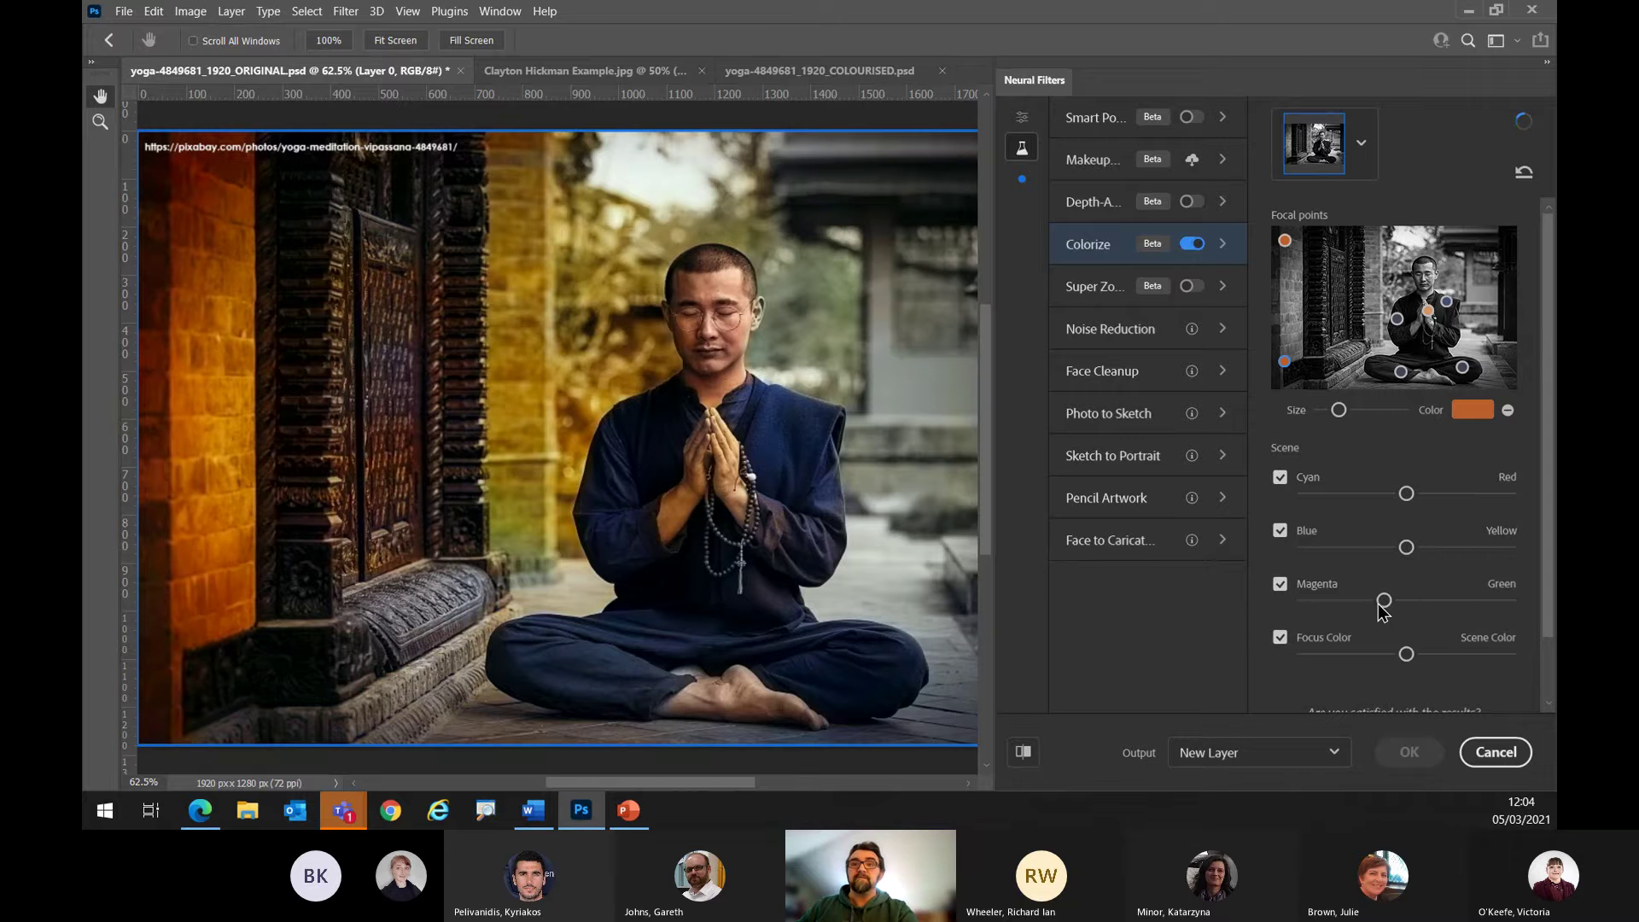
pyautogui.moveTo(1406, 547); pyautogui.dragTo(1390, 601)
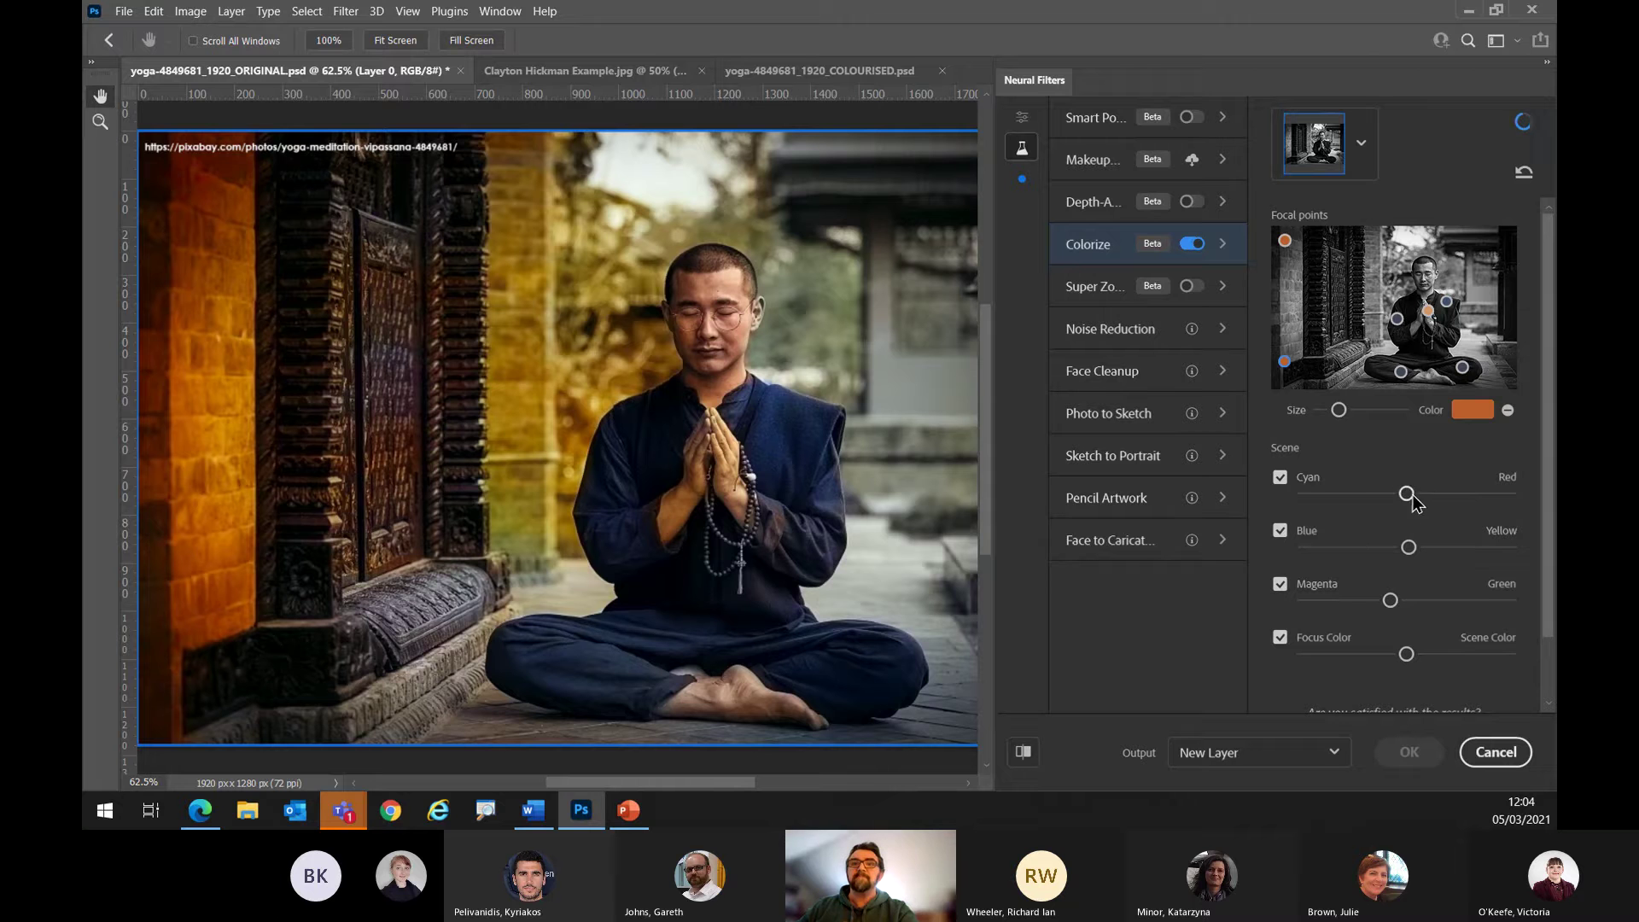
pyautogui.moveTo(1410, 496); pyautogui.dragTo(1398, 494)
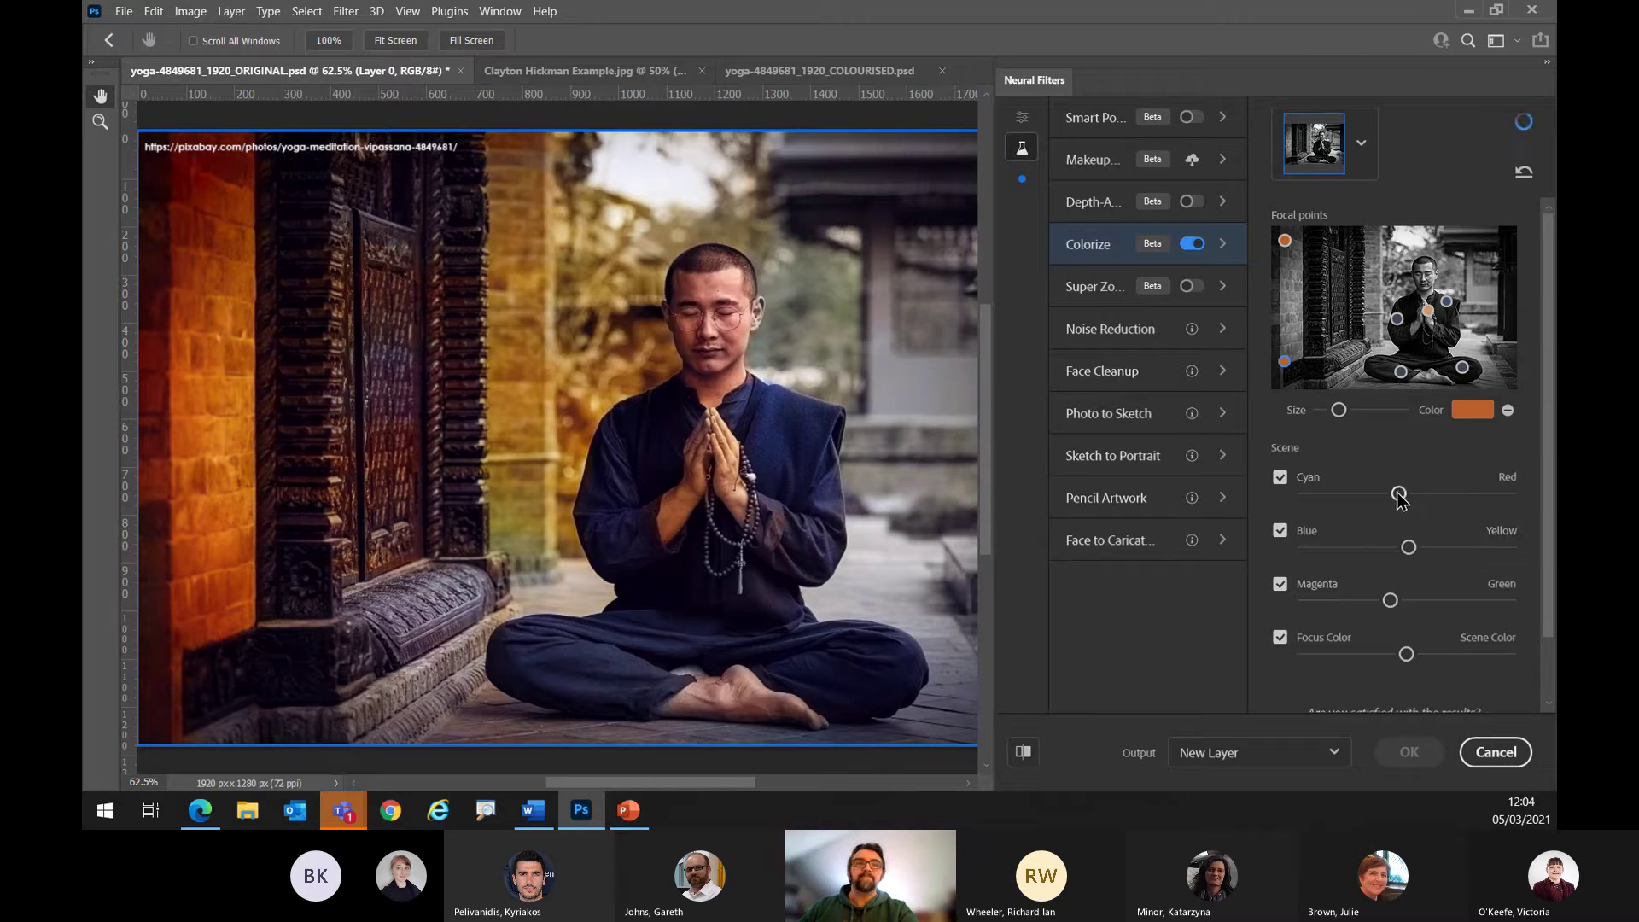
# Add two slightly larger orange-brown focal points on the brick pillar beside the door, one high and one lower down.
pyautogui.click(1354, 411)
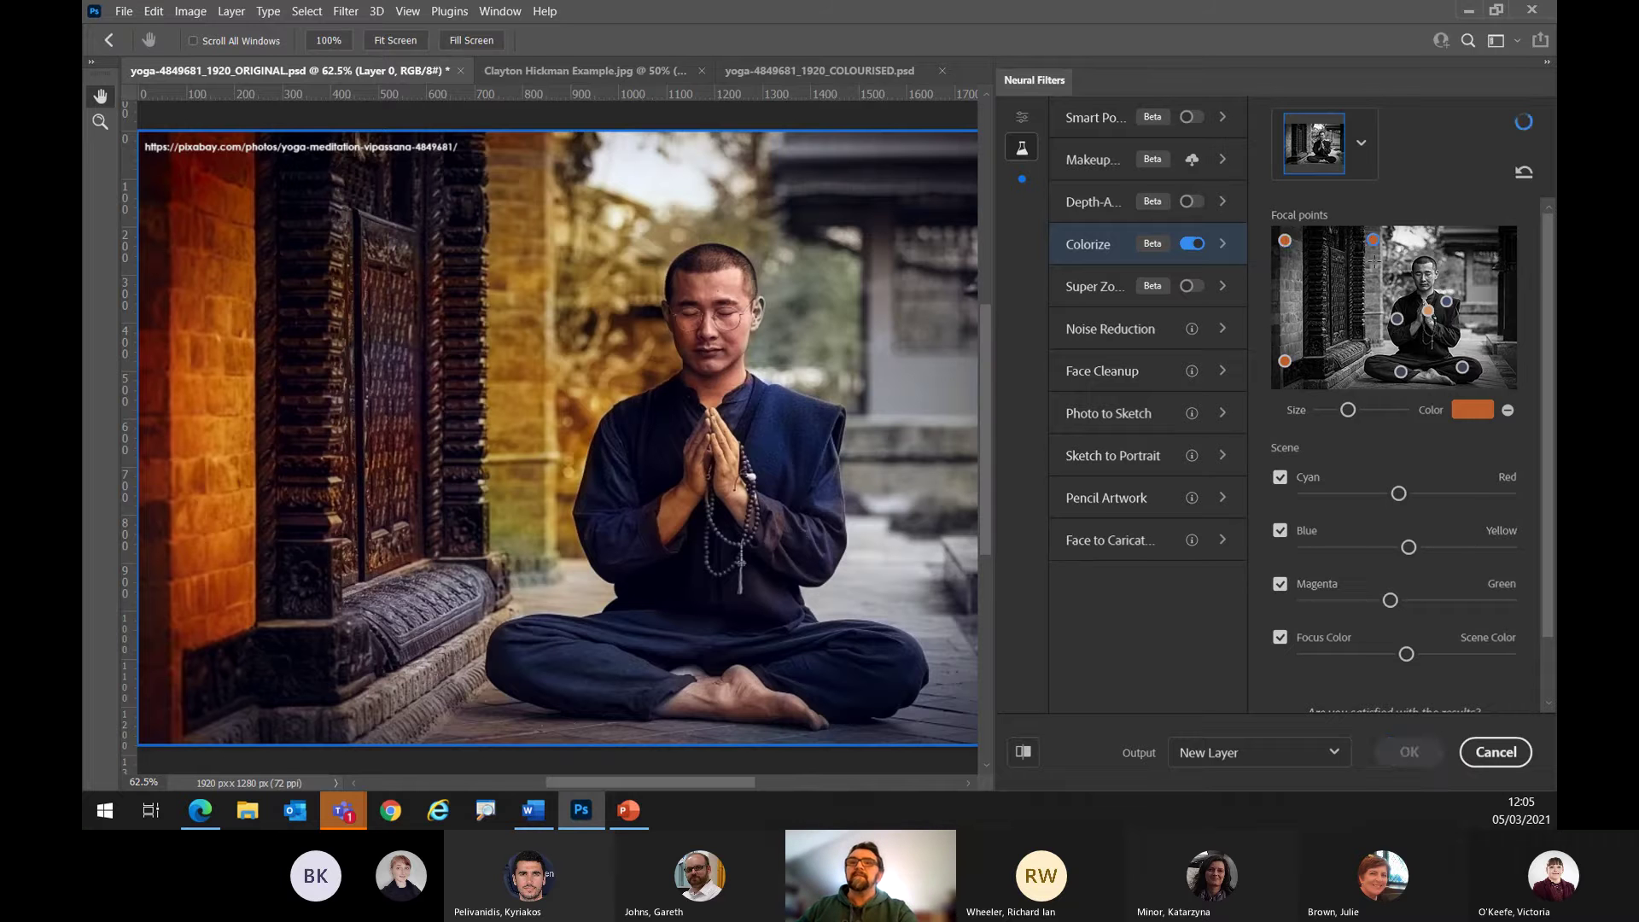
pyautogui.click(1310, 265)
pyautogui.moveTo(1318, 272); pyautogui.dragTo(1377, 336)
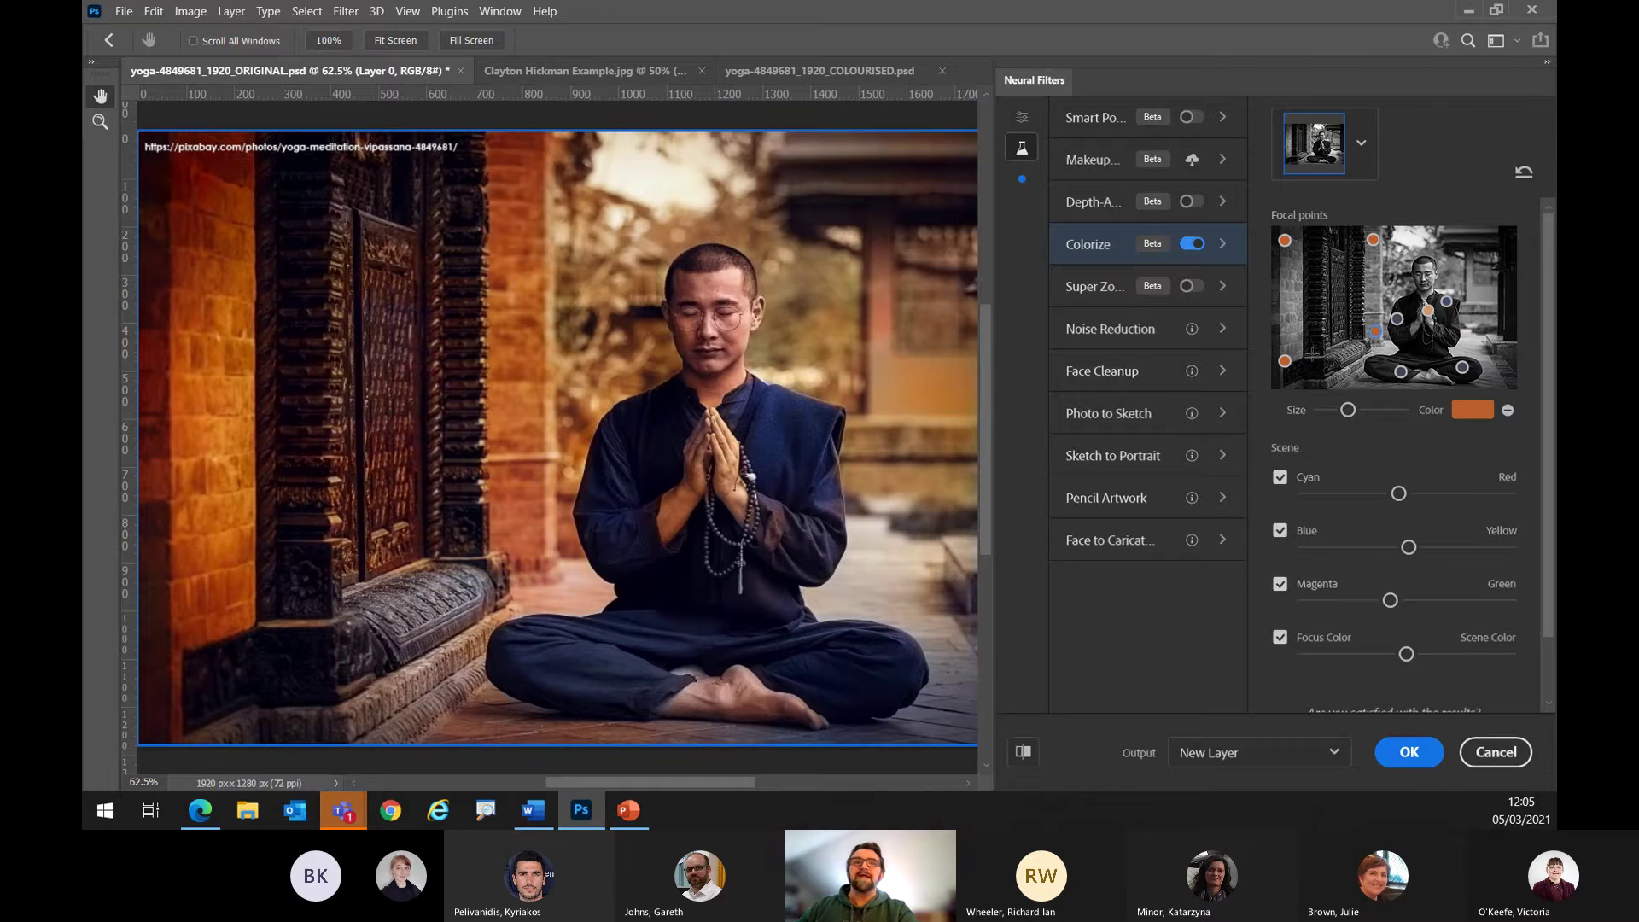
# Add a focal point on the background foliage in green #43793b and a second one in the same green below it.
pyautogui.click(1400, 268)
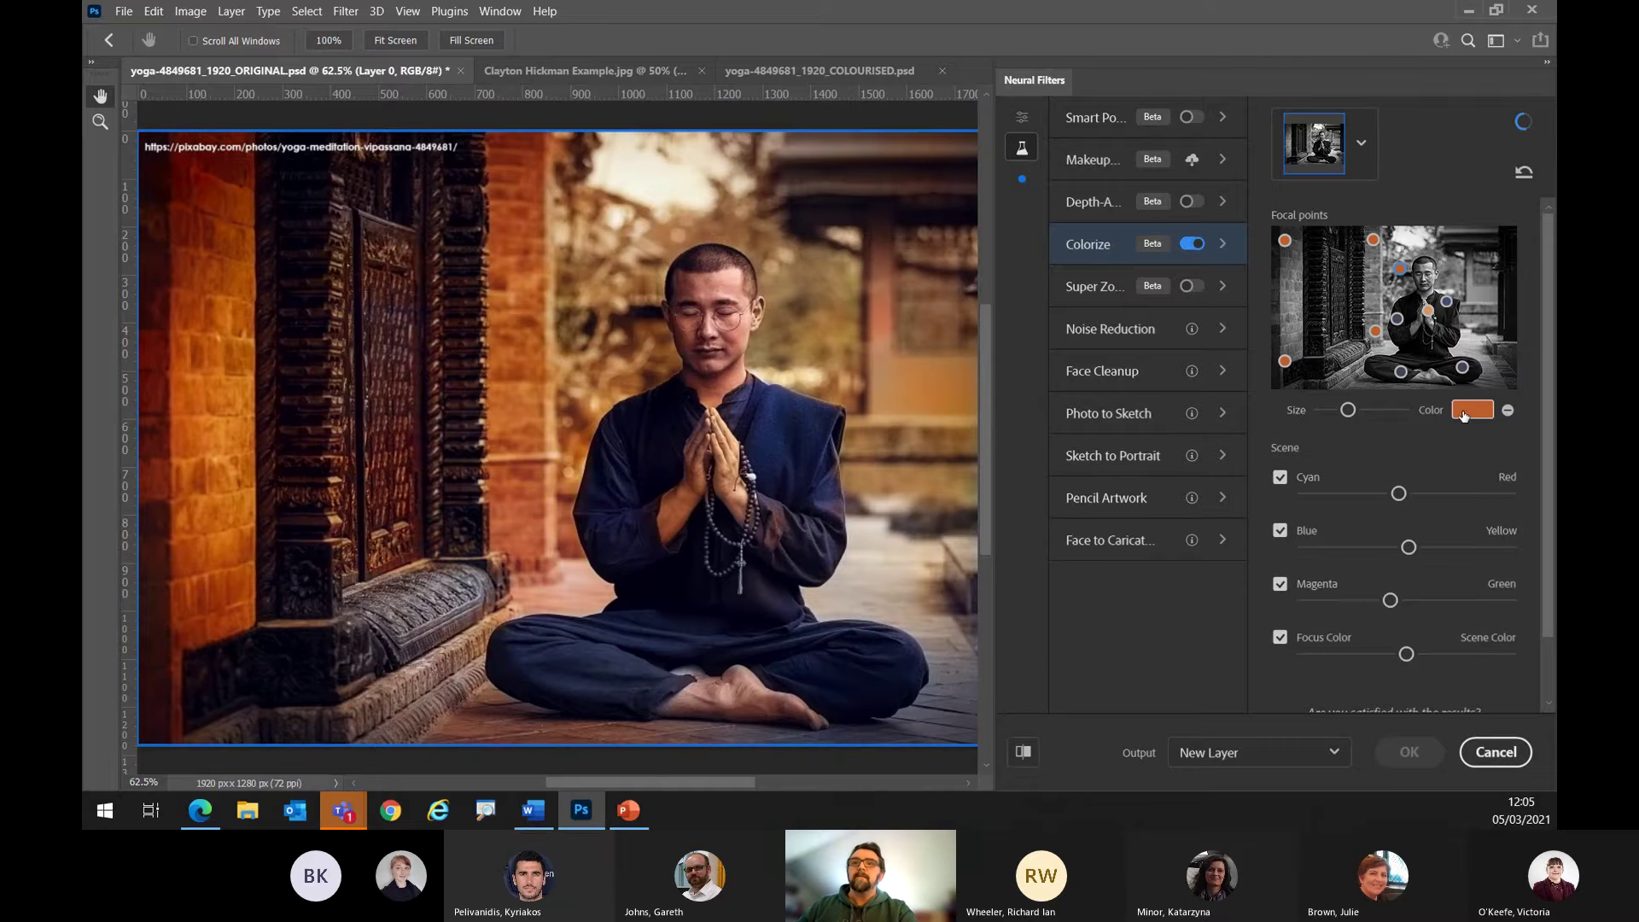
pyautogui.click(1472, 410)
pyautogui.write('43793b')
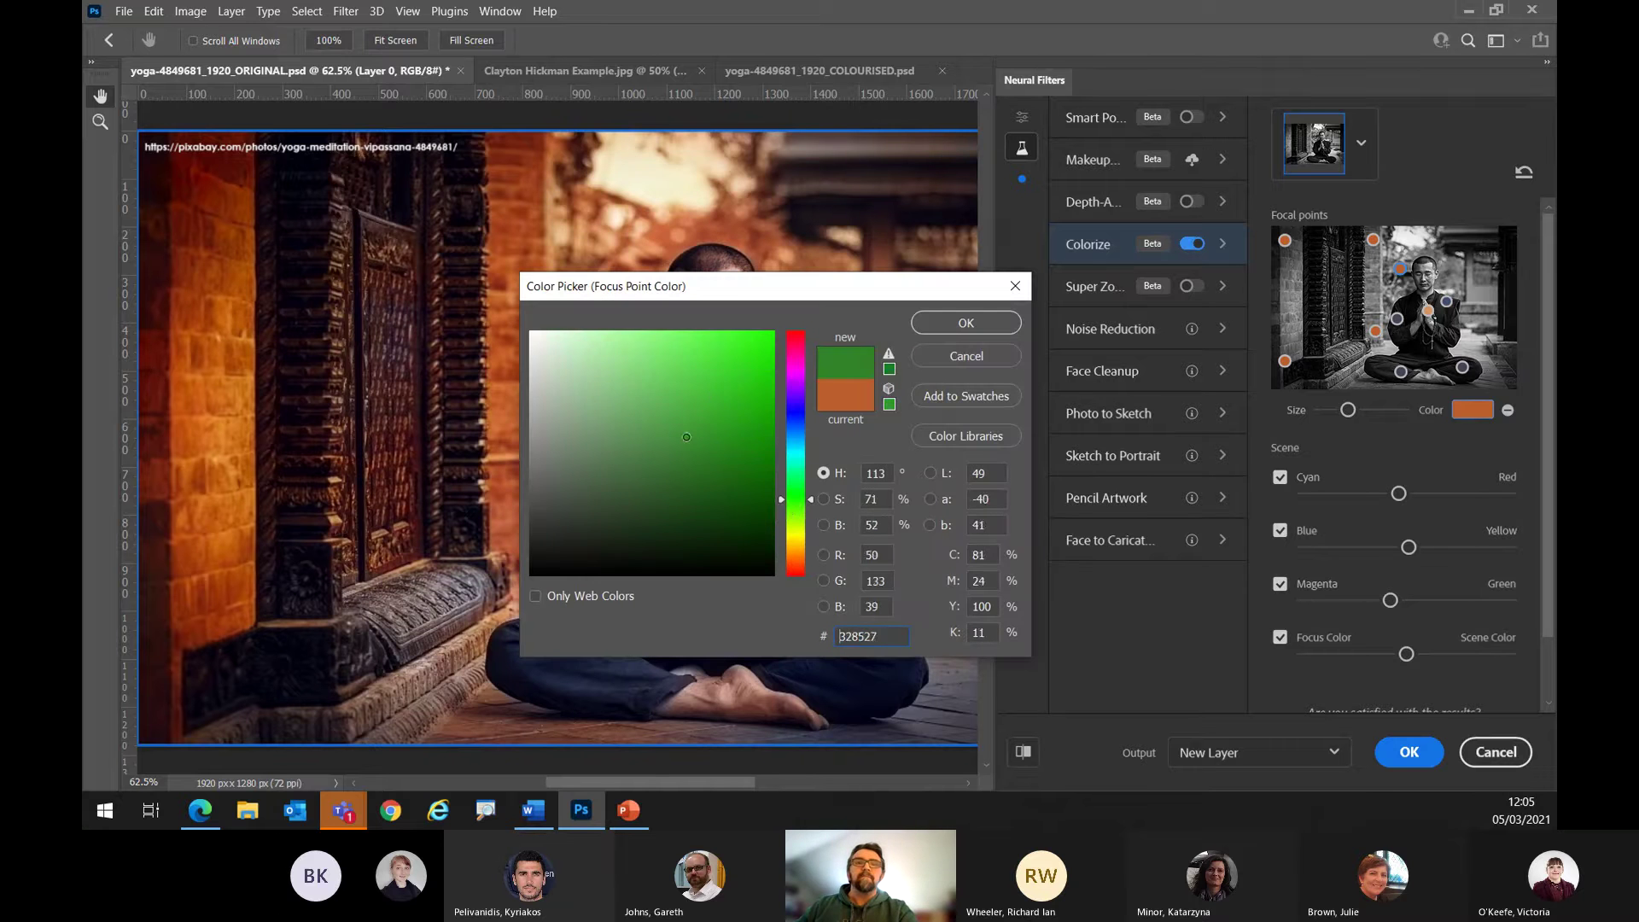
pyautogui.click(966, 323)
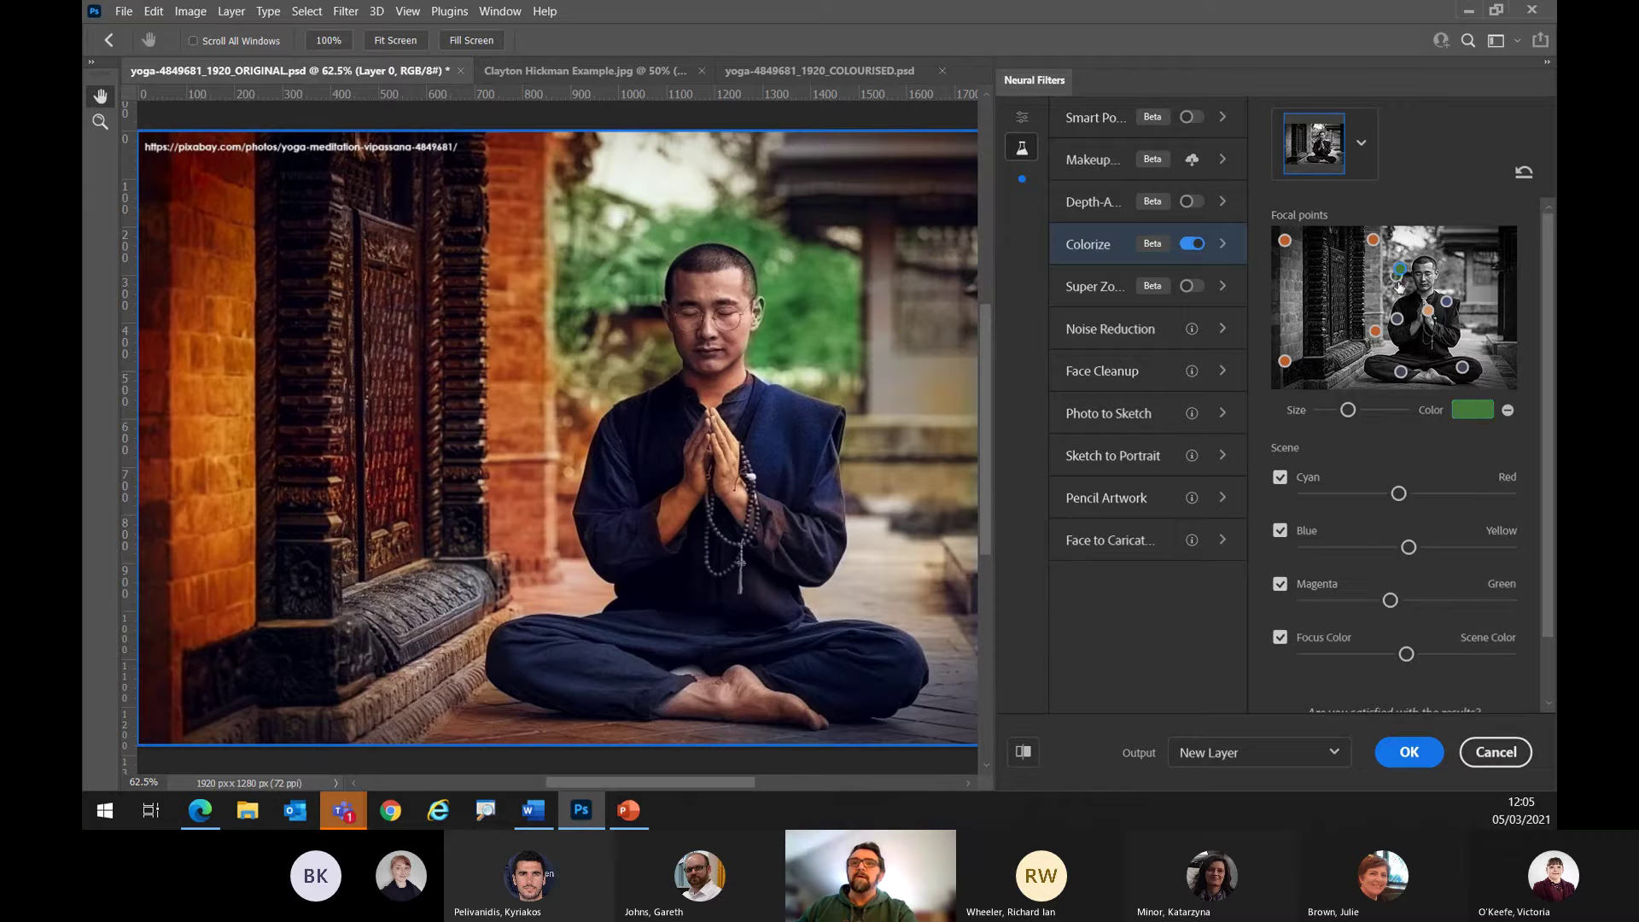
pyautogui.click(1395, 318)
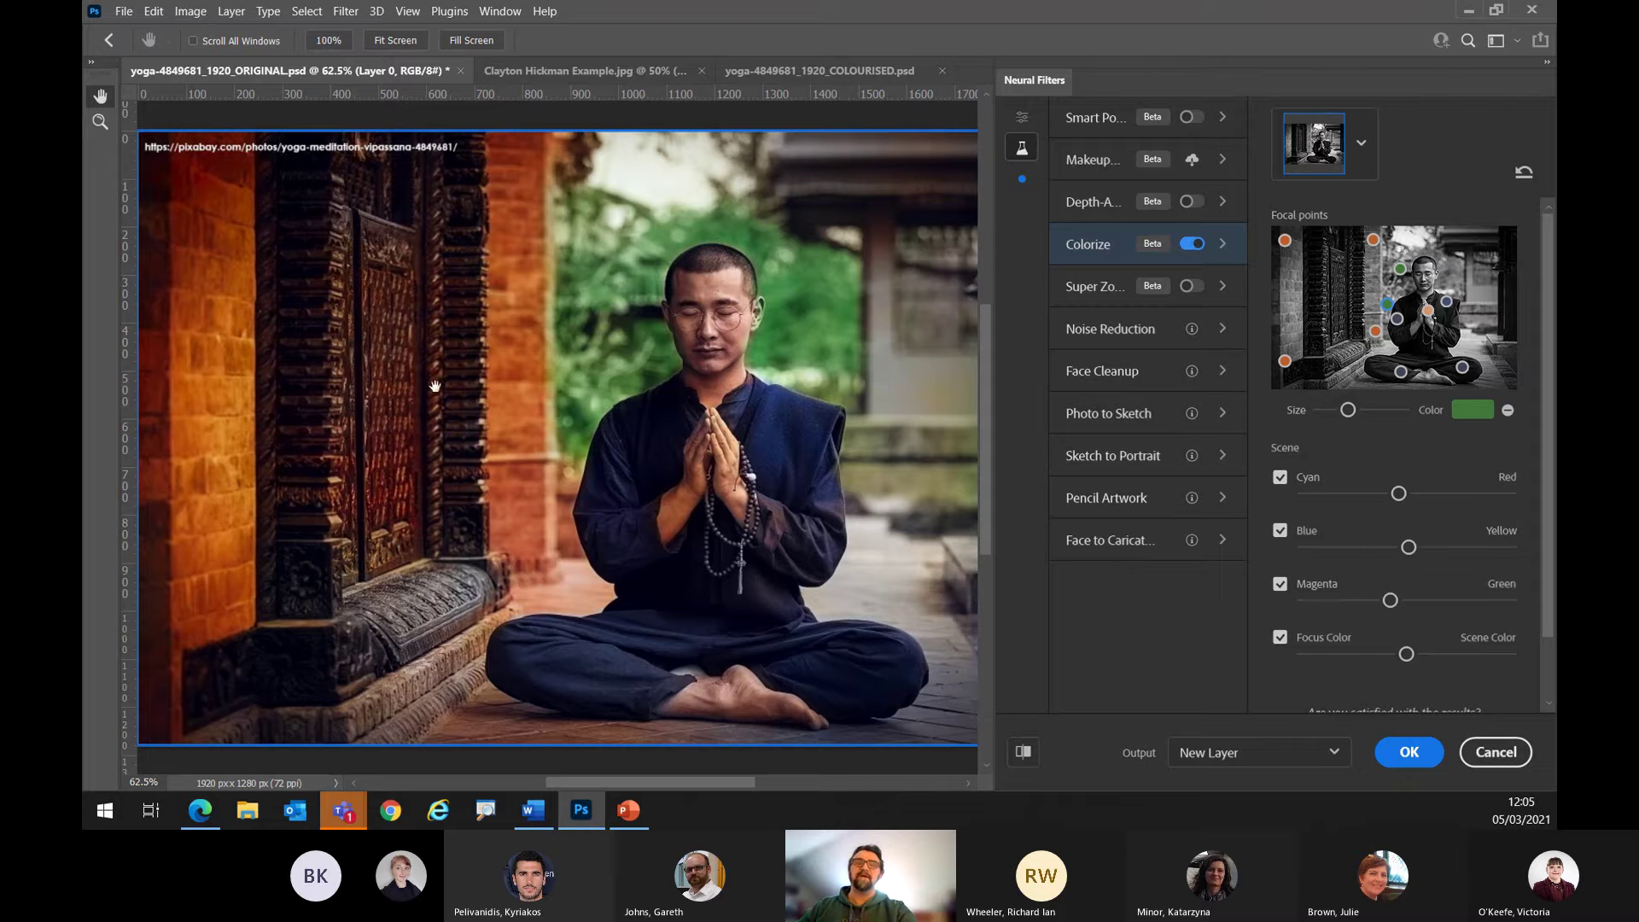
# Apply the Colorize filter with its output set to New Layer.
pyautogui.click(1333, 754)
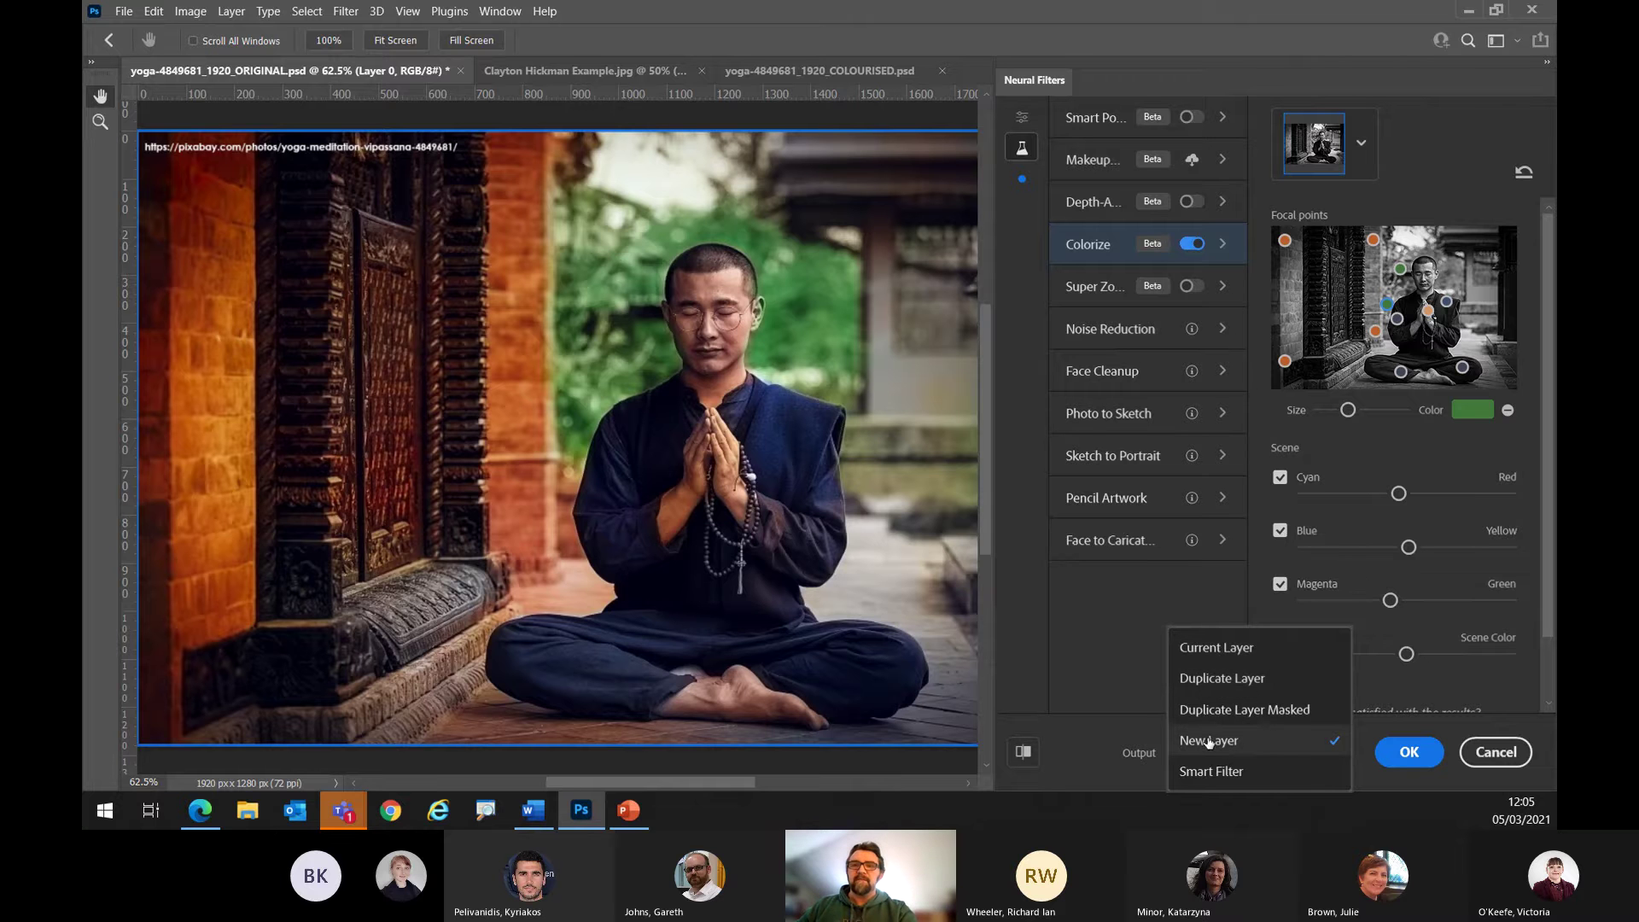
pyautogui.click(1236, 741)
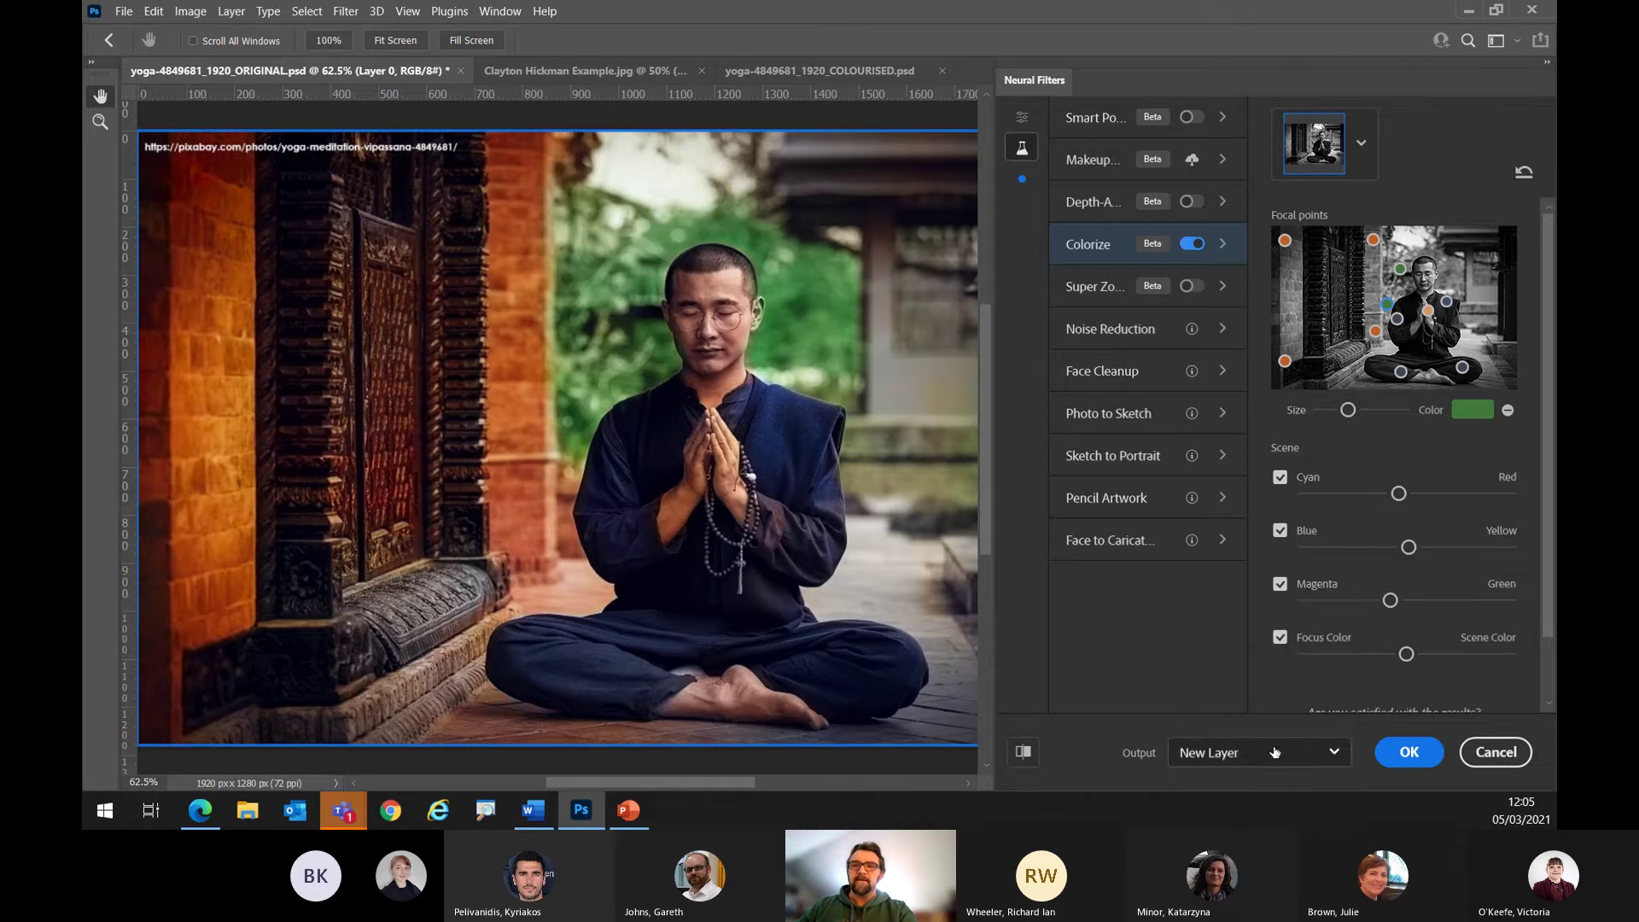
pyautogui.click(1402, 755)
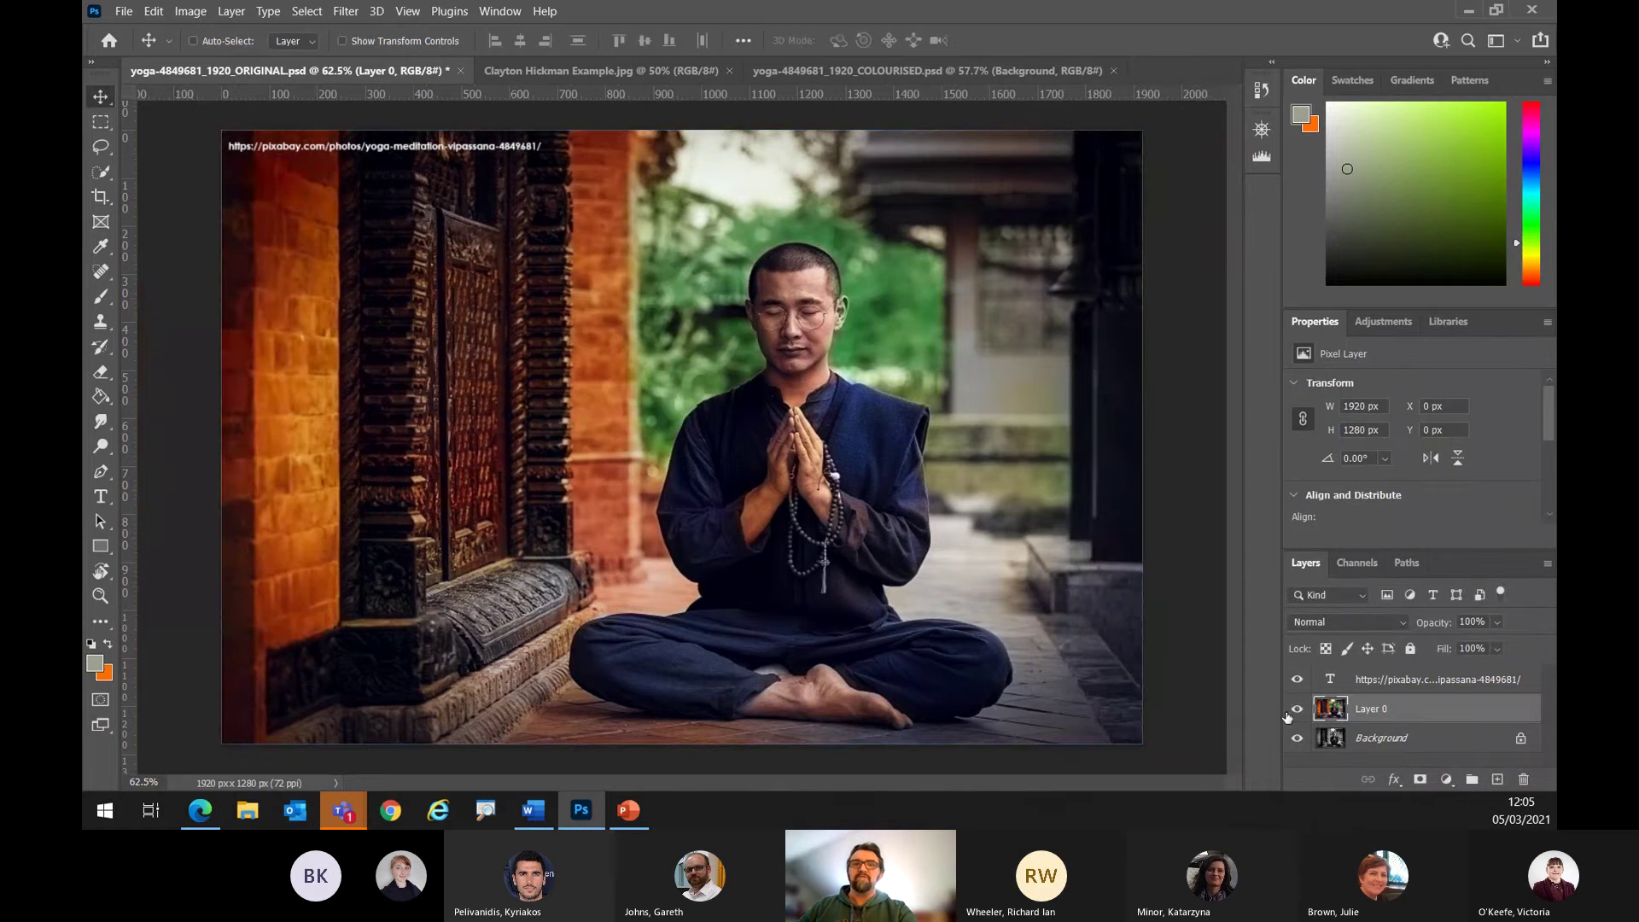
# Hide and show the colourised layer repeatedly to compare it with the black-and-white original.
pyautogui.click(1296, 709)
pyautogui.click(1296, 710)
pyautogui.click(1297, 709)
pyautogui.click(1297, 710)
# In yoga-4849681_1920_COLOURISED.psd, select the Neural Result layer and hide the Colour tweaks layer, enlarging the layer list to show every layer.
pyautogui.click(855, 71)
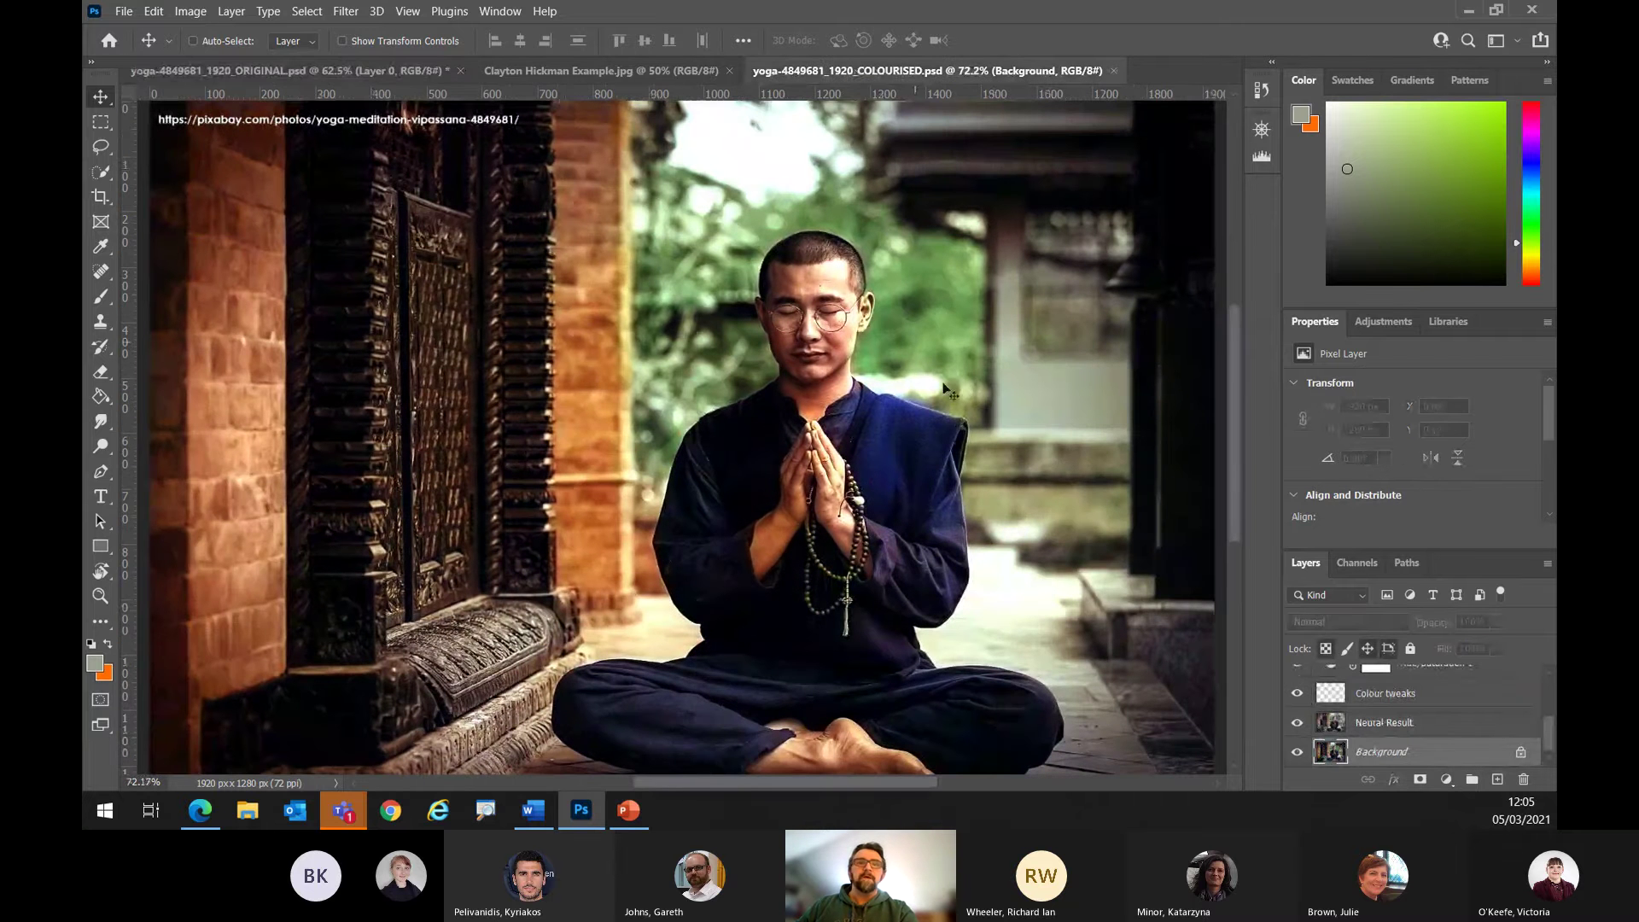
pyautogui.moveTo(1228, 340)
pyautogui.mouseDown()
pyautogui.moveTo(1236, 365)
pyautogui.moveTo(1233, 343)
pyautogui.mouseUp()
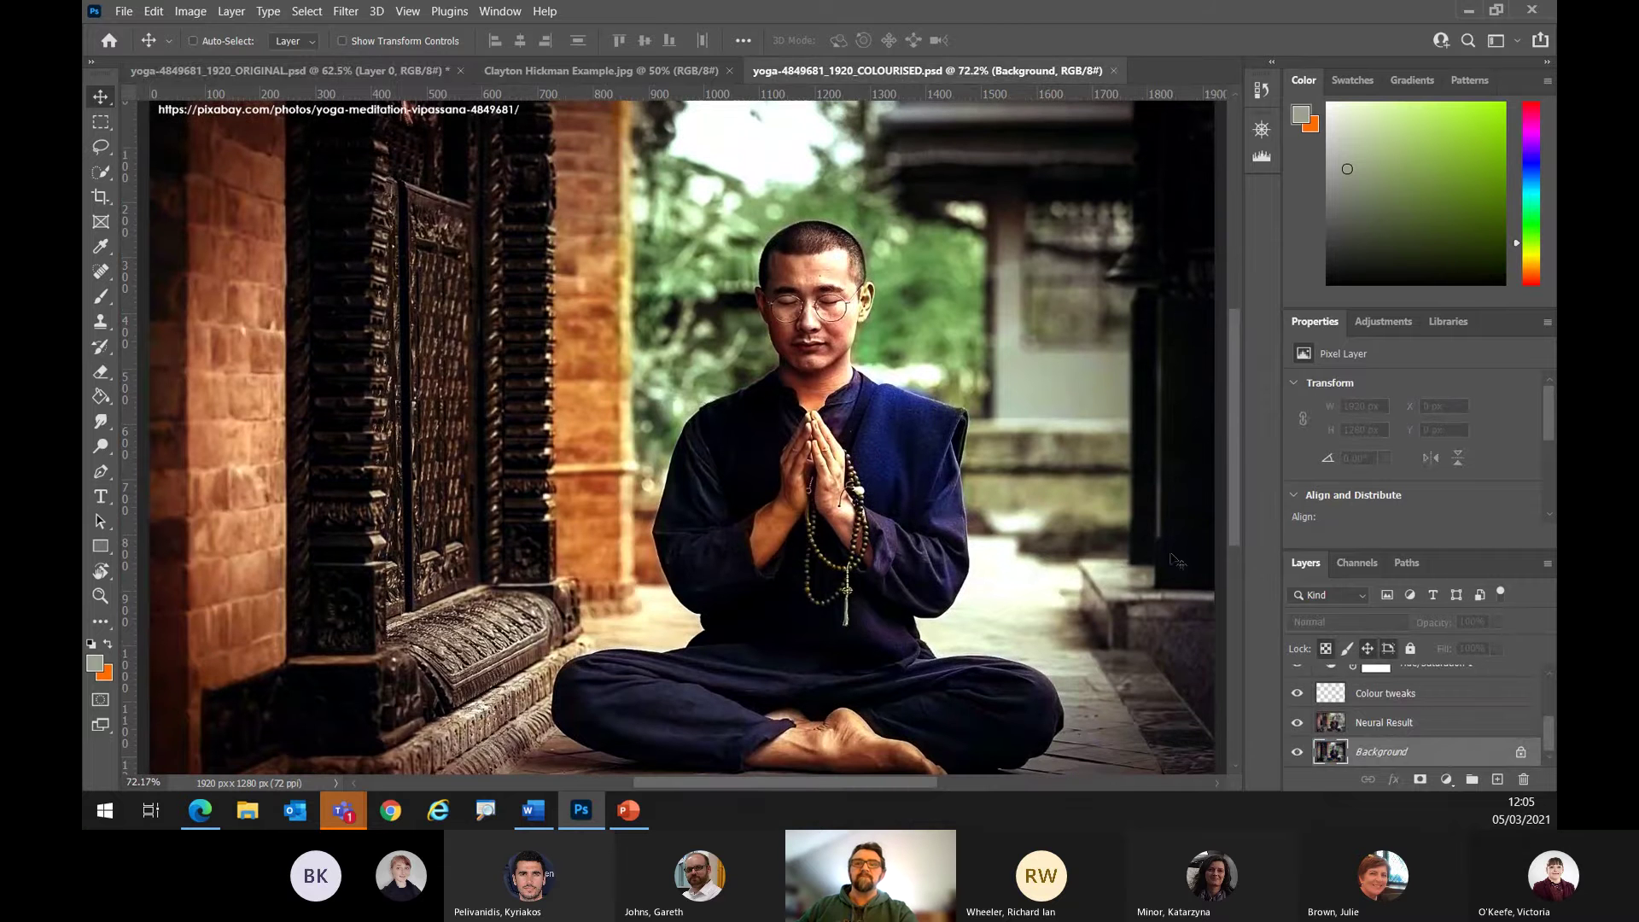
pyautogui.moveTo(1235, 457)
pyautogui.mouseDown()
pyautogui.moveTo(1237, 440)
pyautogui.moveTo(1237, 470)
pyautogui.mouseUp()
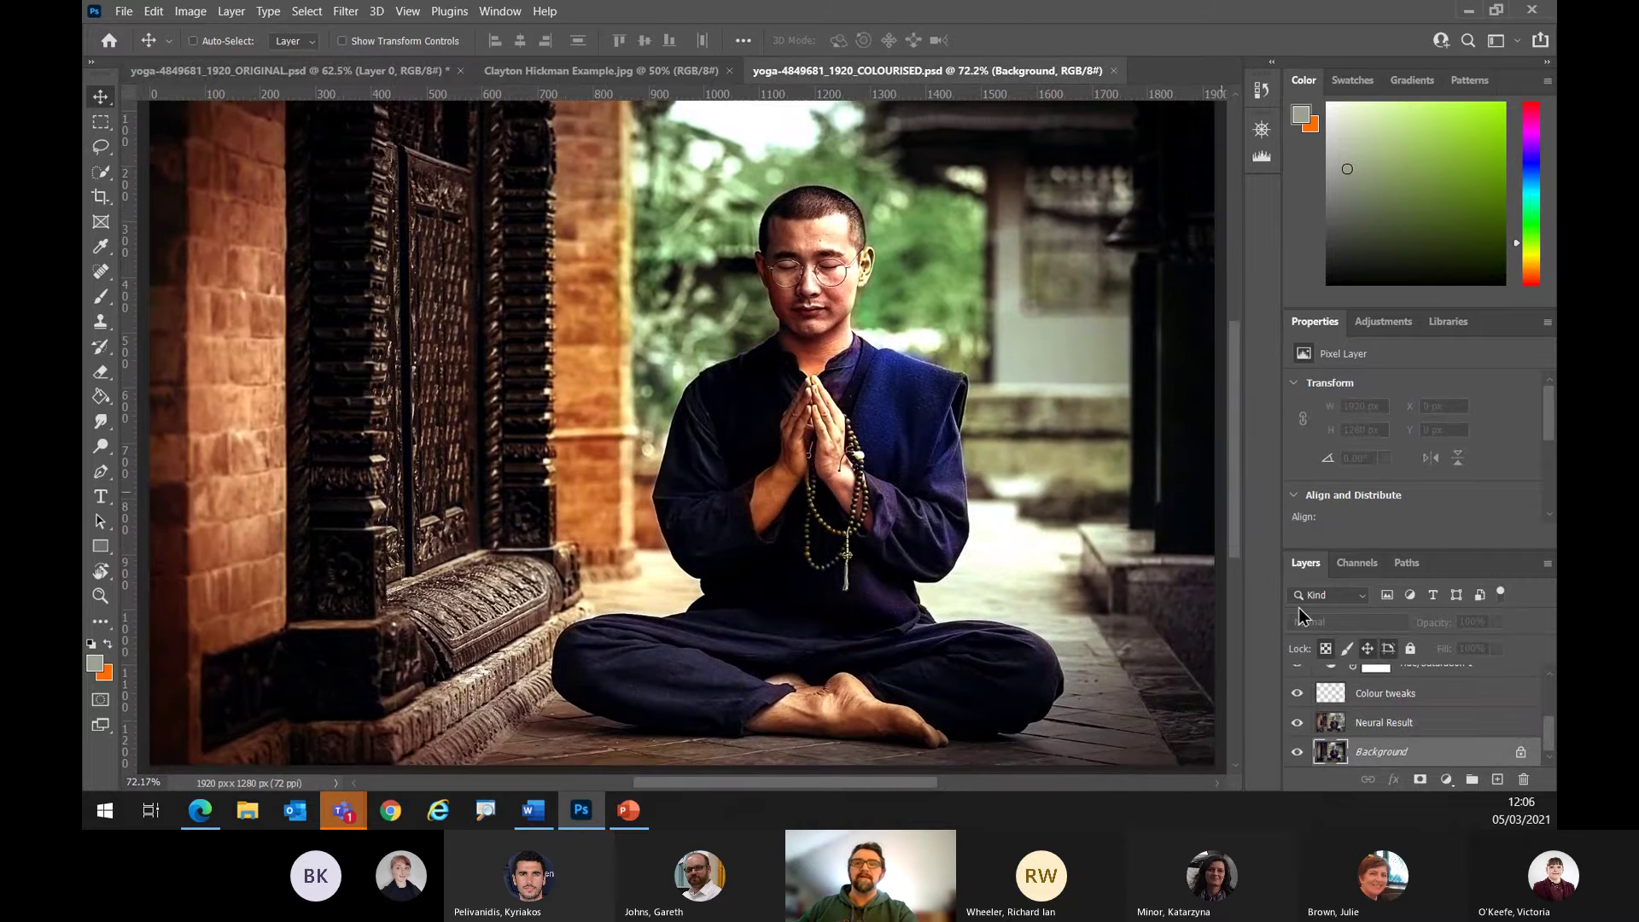
pyautogui.click(1405, 720)
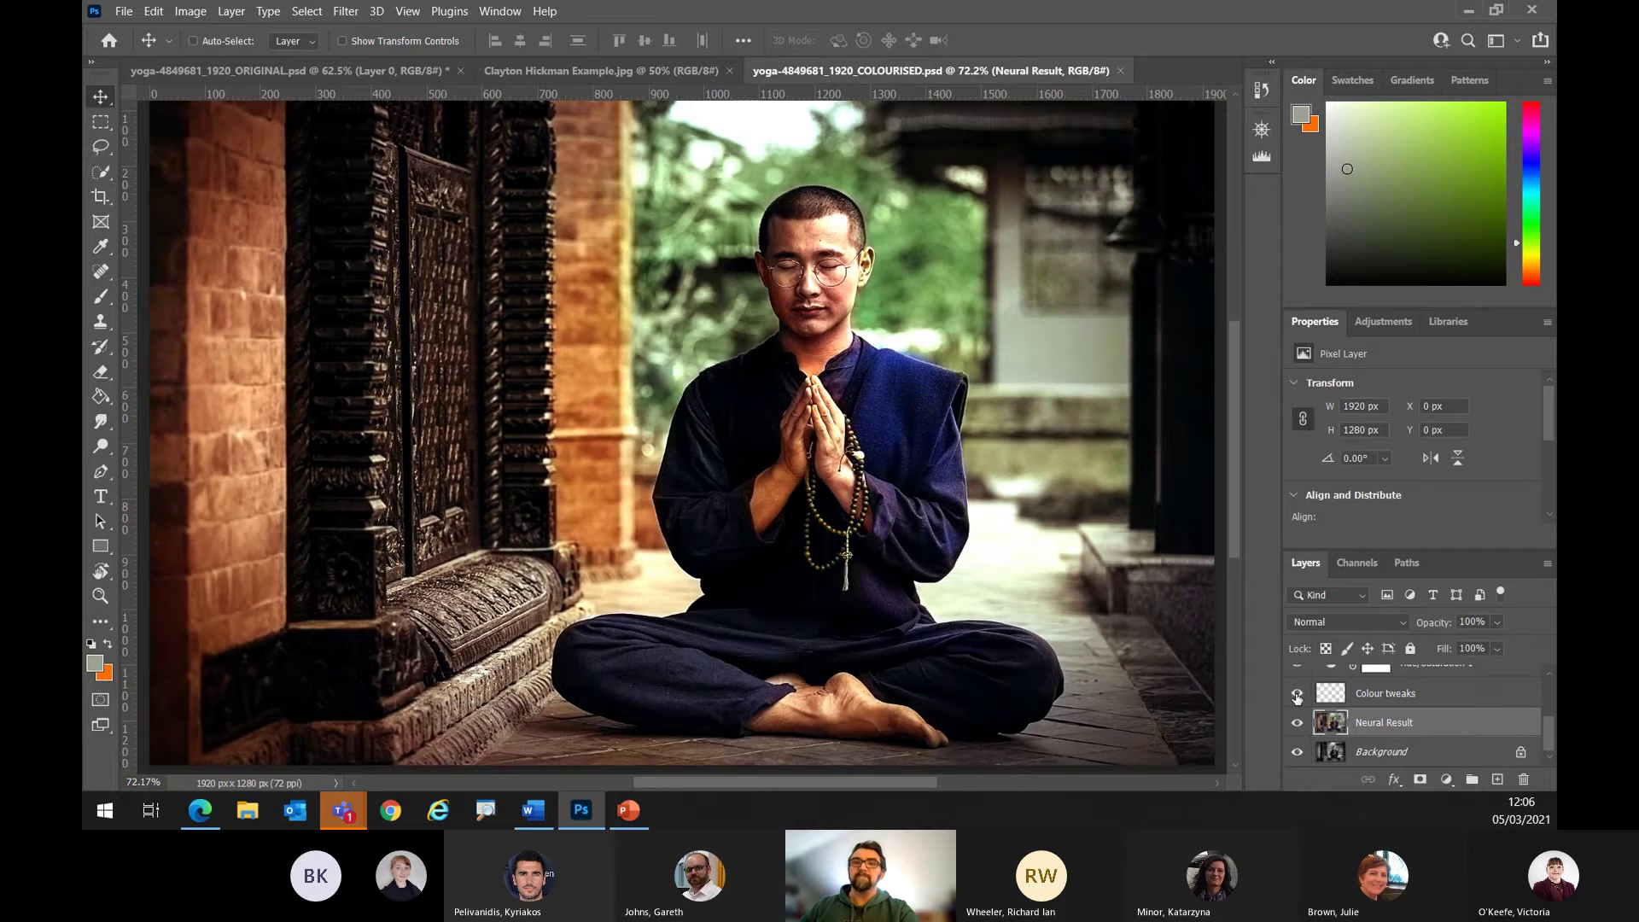
pyautogui.click(1297, 694)
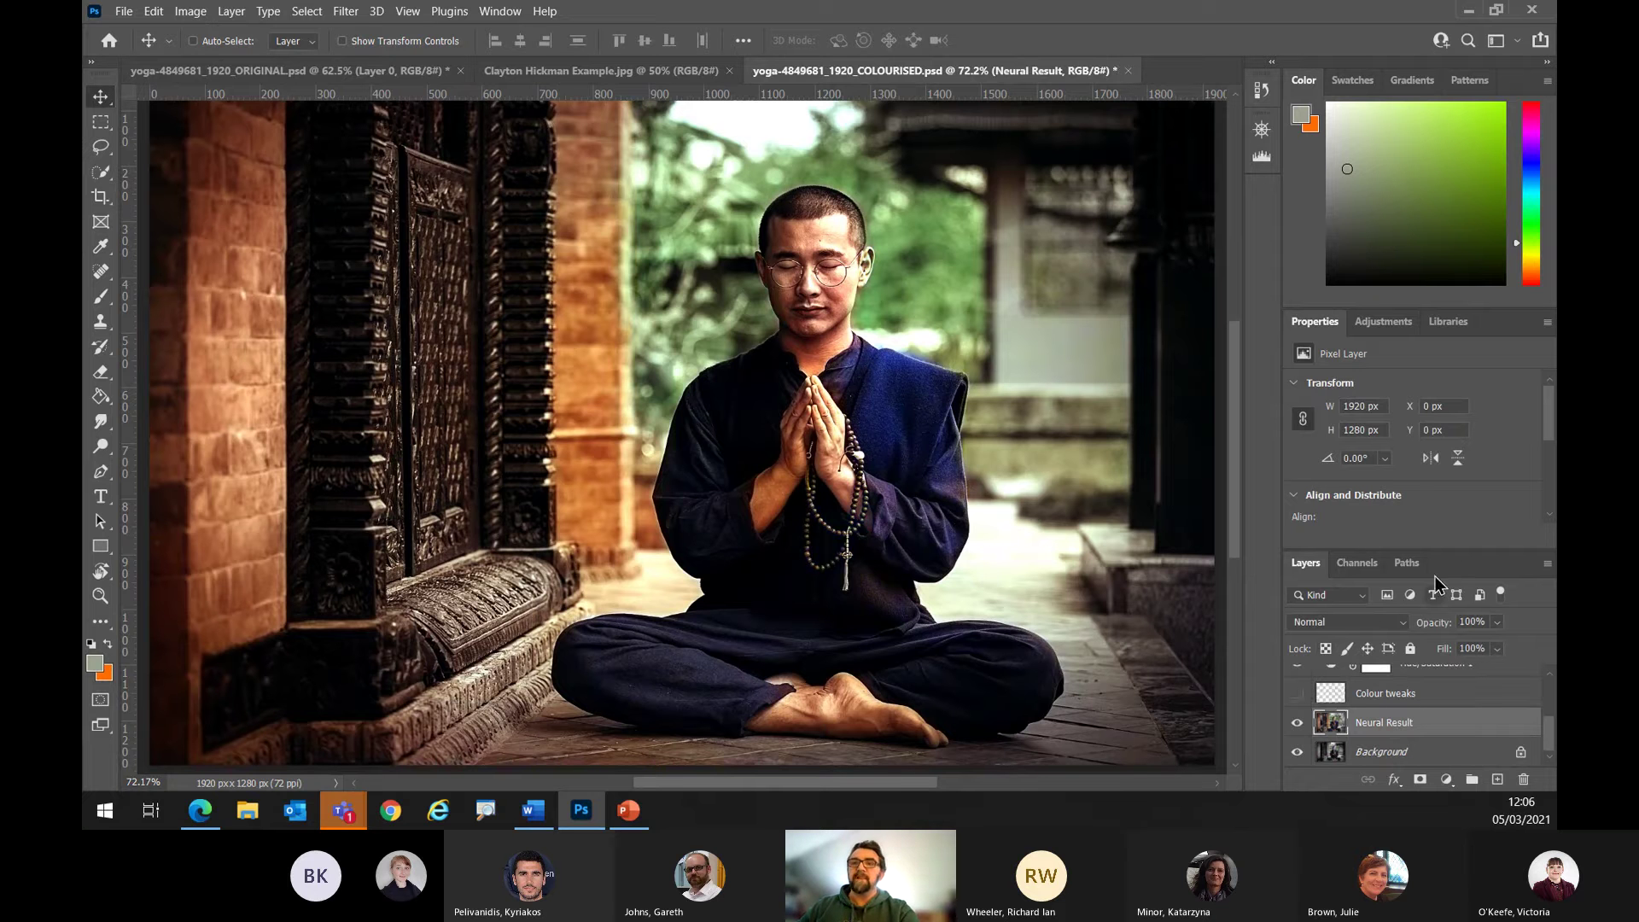
pyautogui.moveTo(1446, 549); pyautogui.dragTo(1445, 434)
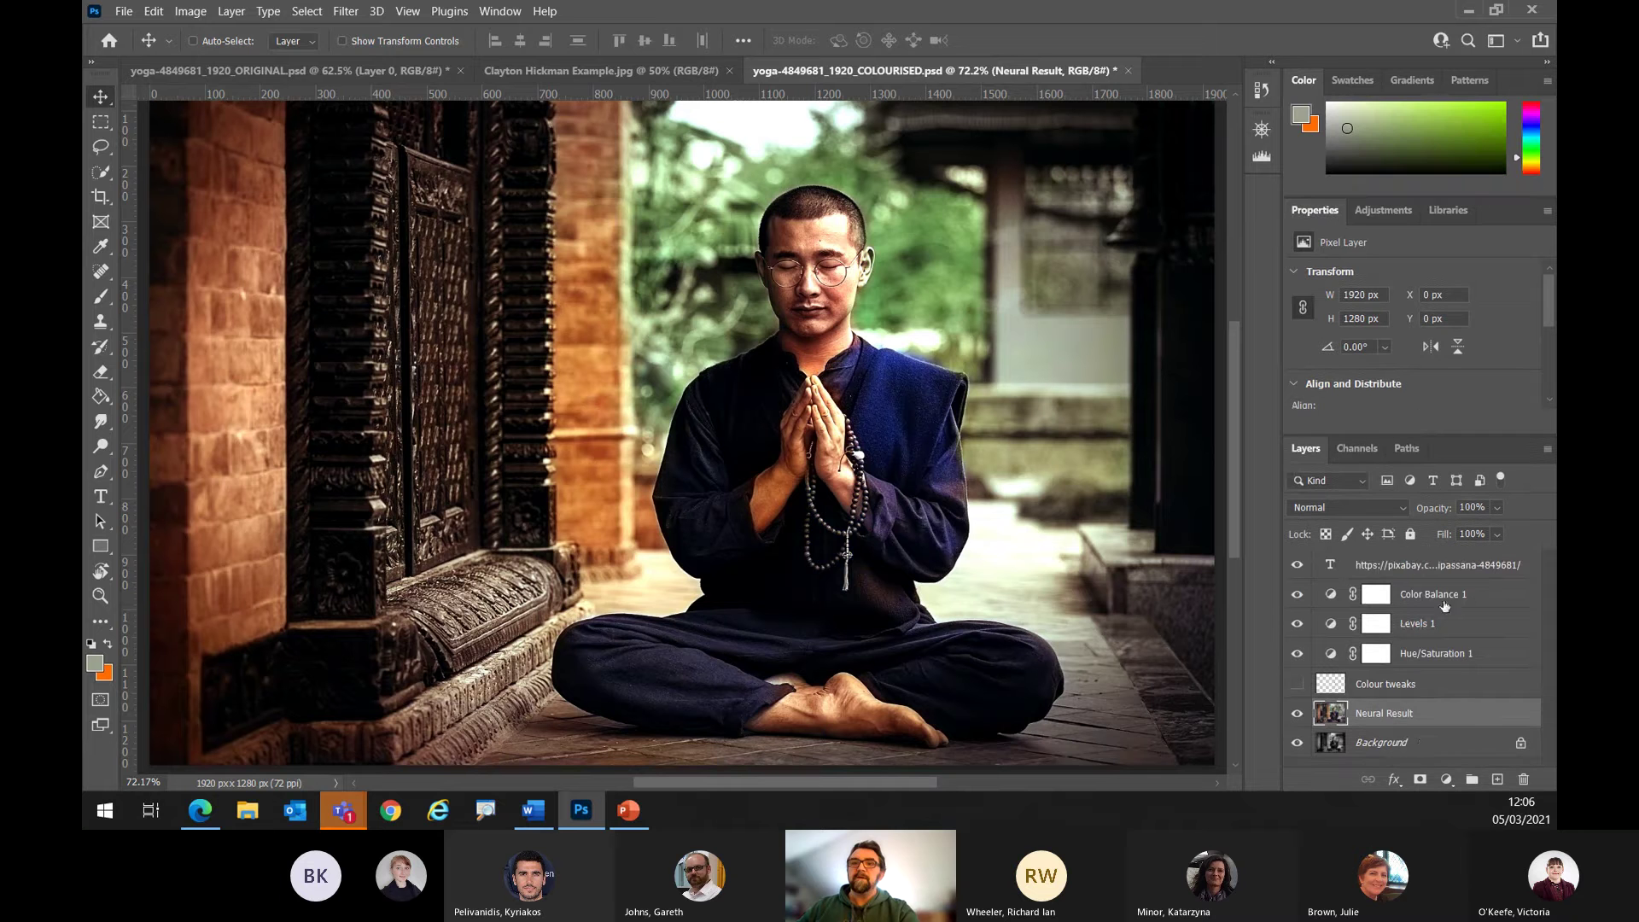
# Add a new layer above Neural Result and set its blend mode to Color.
pyautogui.click(1497, 780)
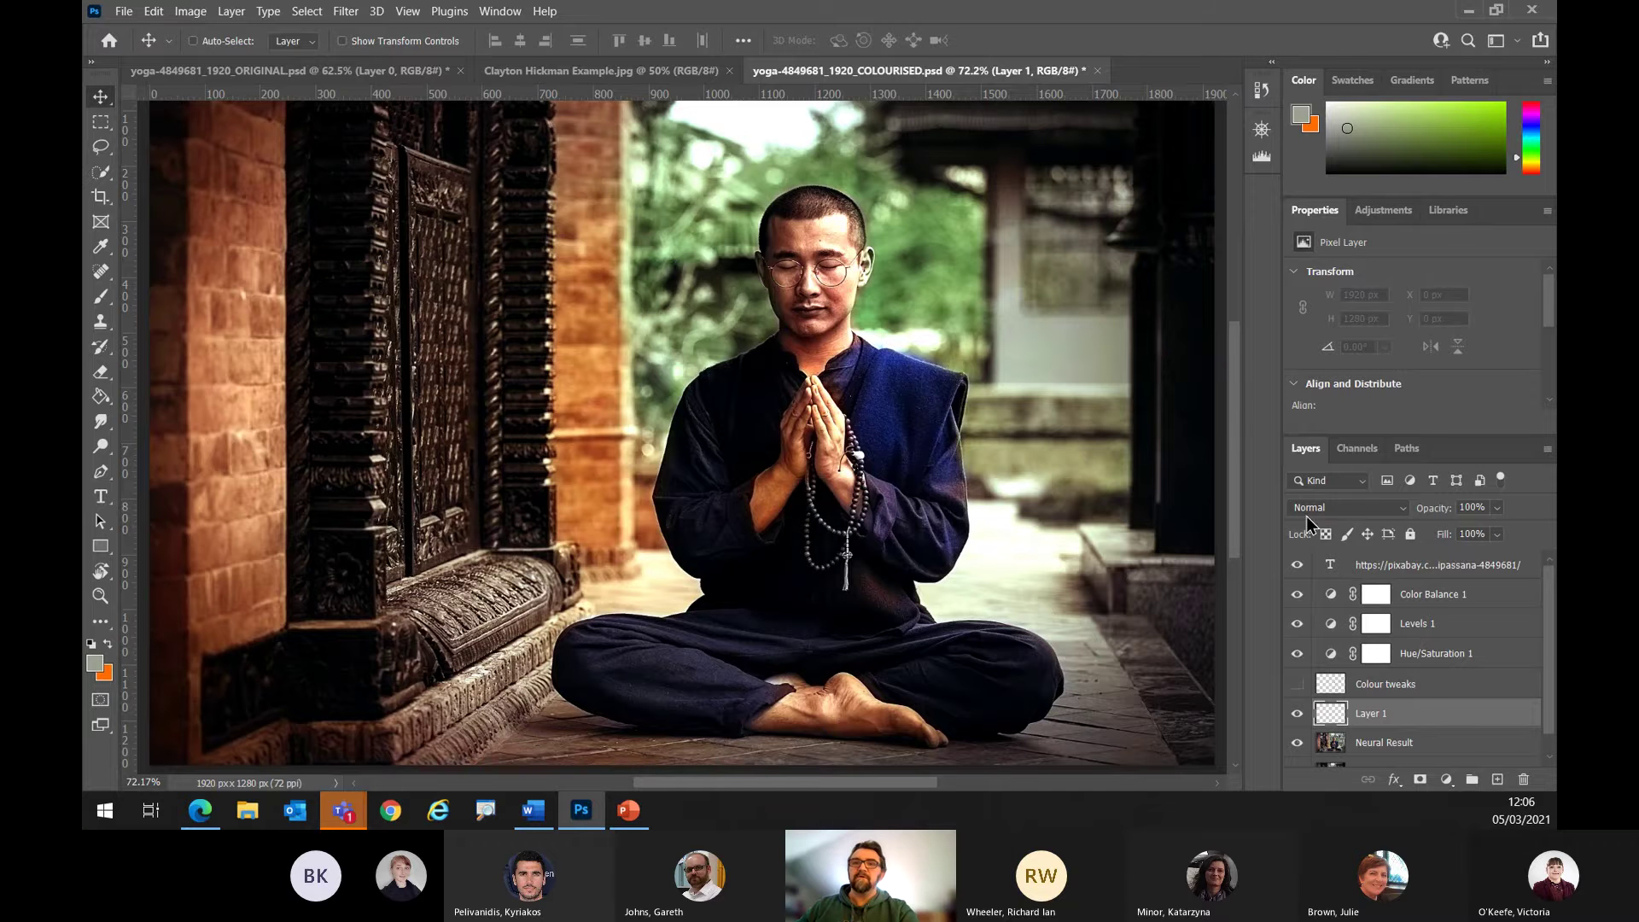
pyautogui.click(1333, 508)
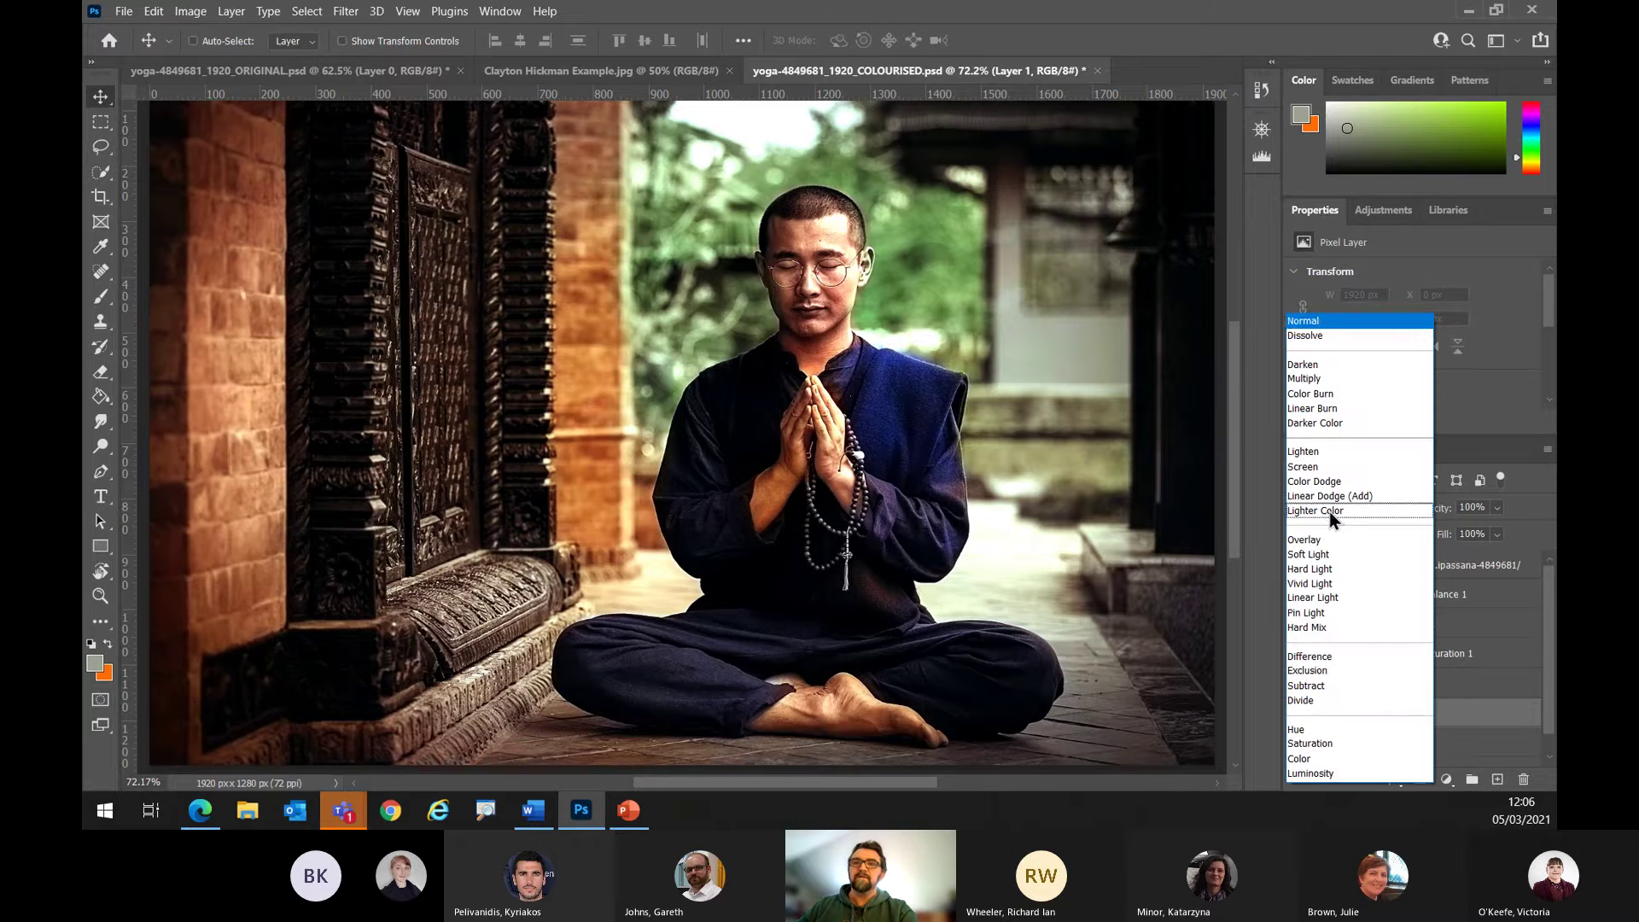
pyautogui.click(1313, 758)
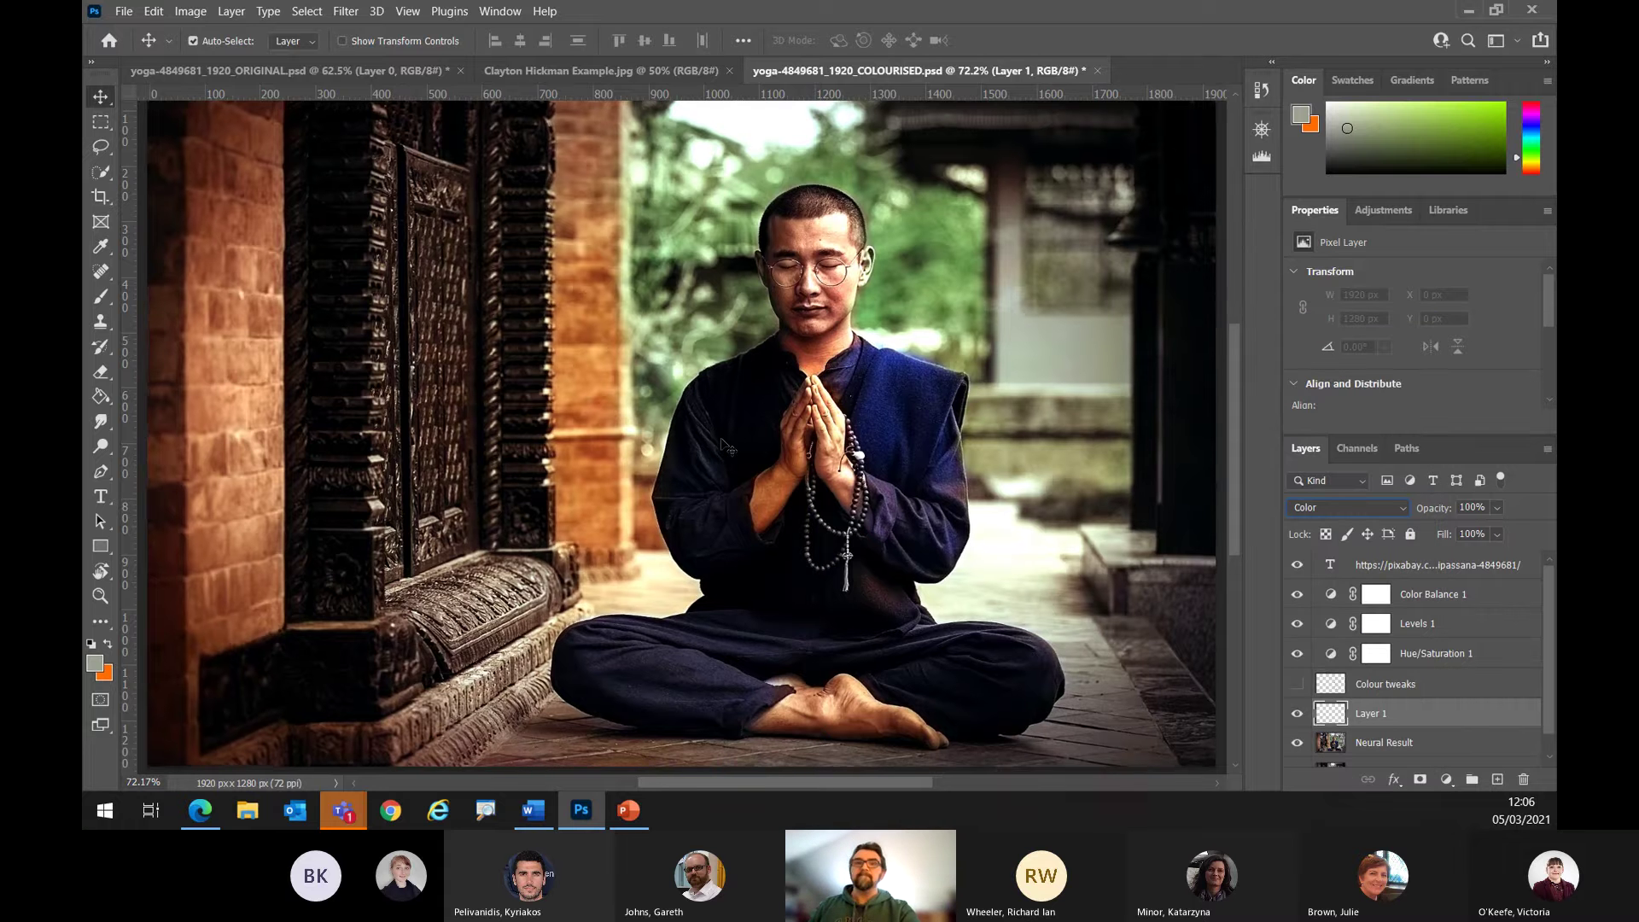
# Set the foreground colour to the skin tone #d3a063, with the hands and prayer beads in close view.
pyautogui.scroll(5, 726, 444)
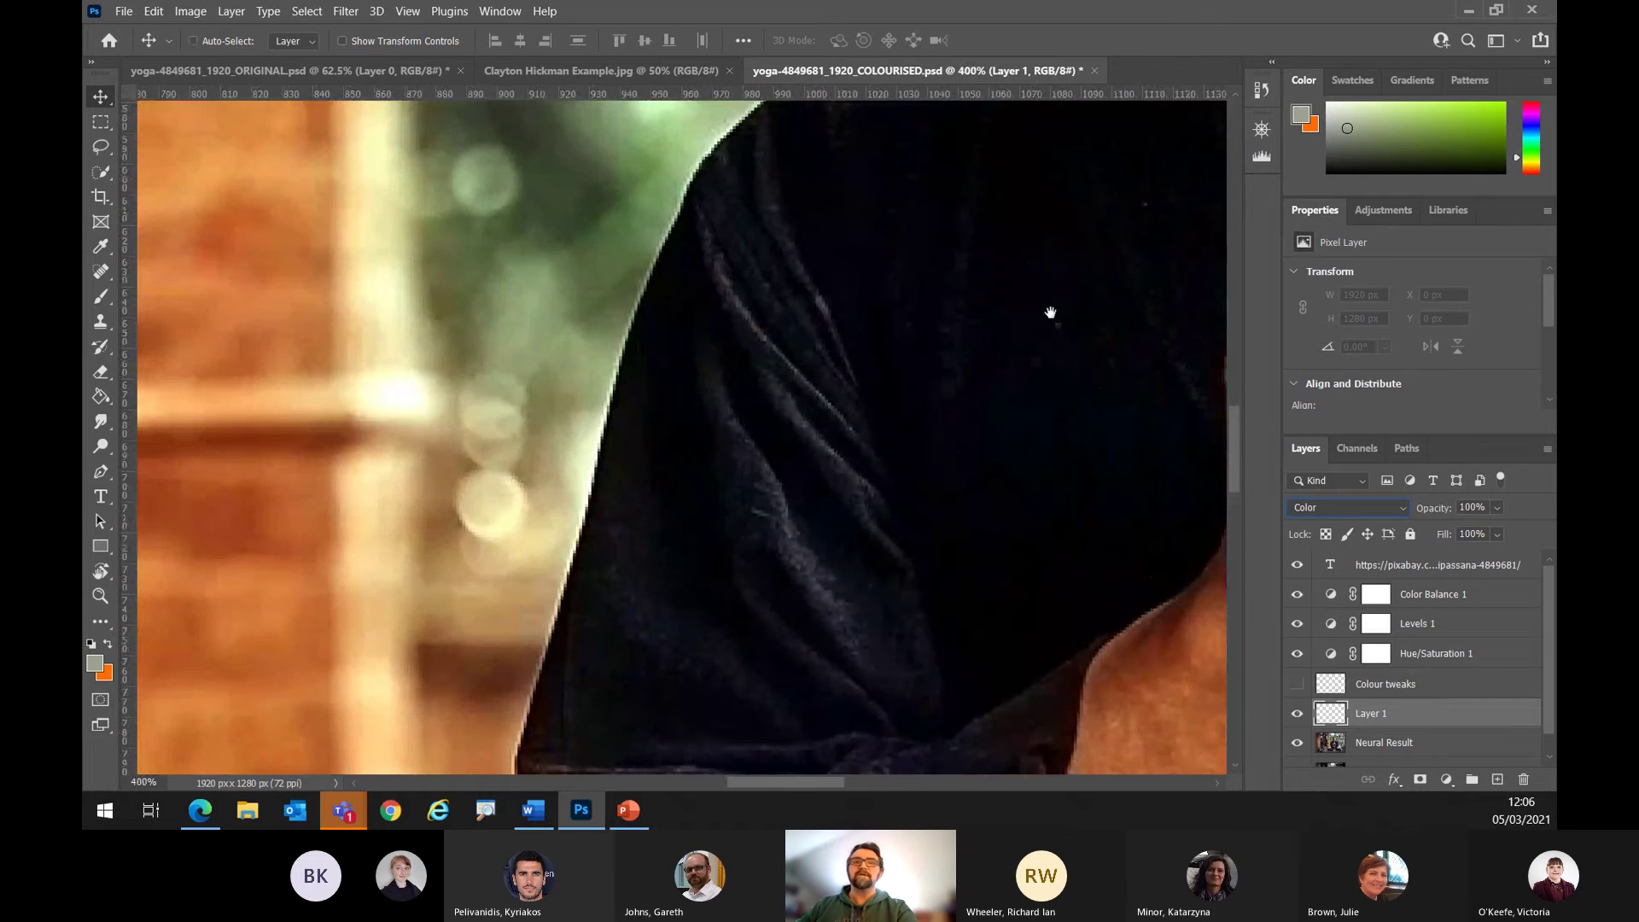
pyautogui.moveTo(1053, 310); pyautogui.dragTo(812, 541)
pyautogui.moveTo(1003, 559); pyautogui.dragTo(874, 257)
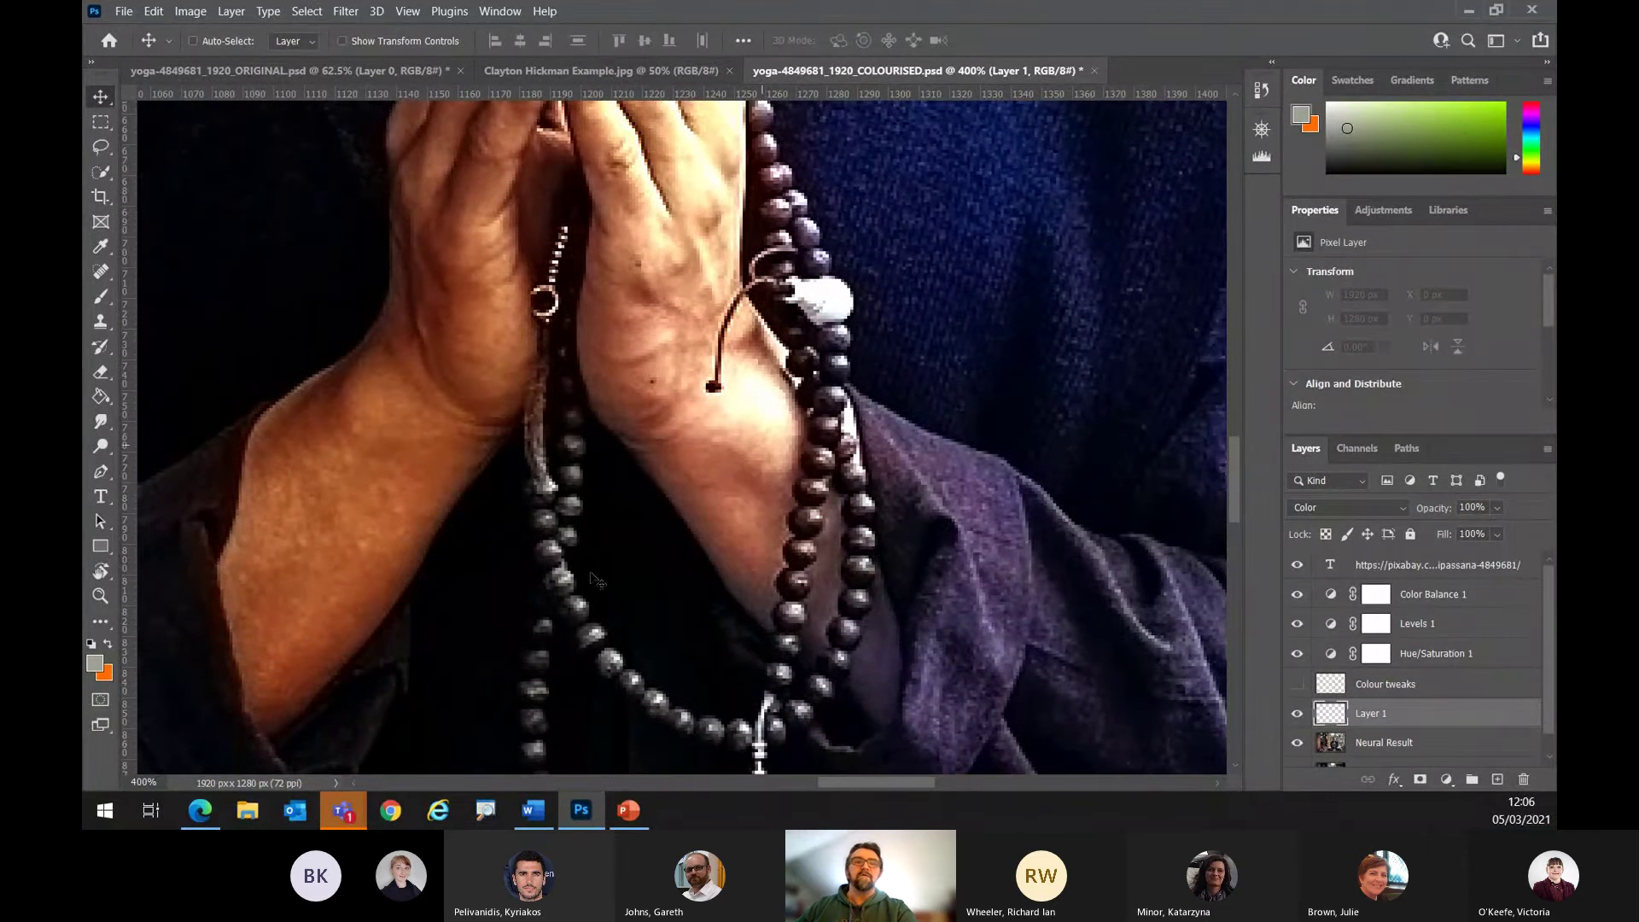
pyautogui.click(96, 663)
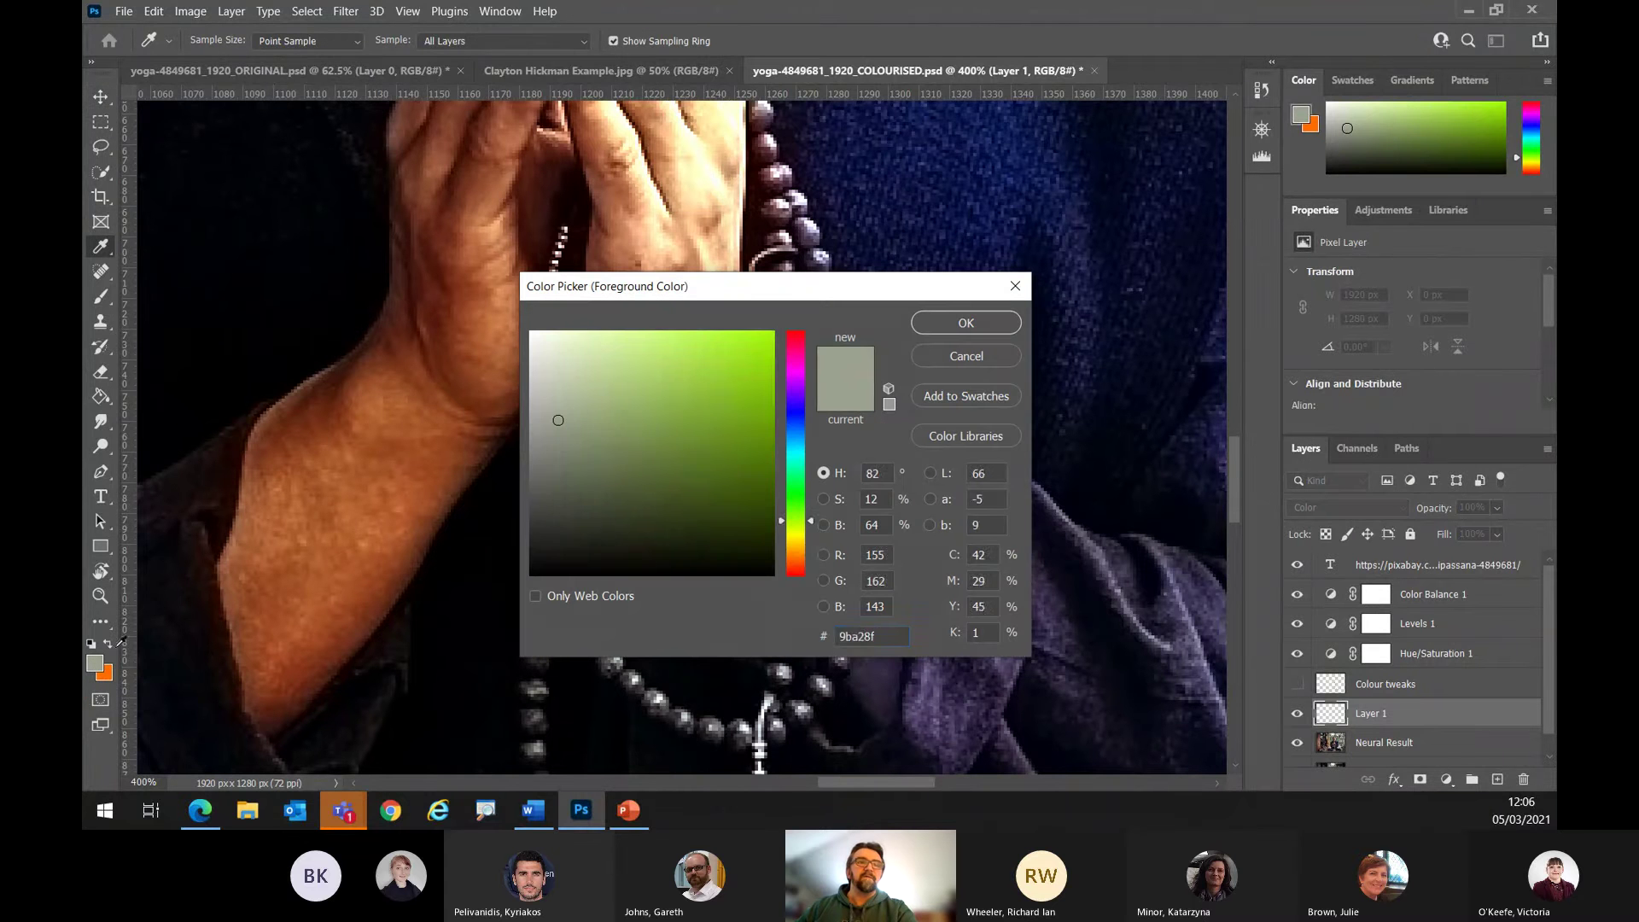
pyautogui.moveTo(794, 557); pyautogui.dragTo(794, 550)
pyautogui.moveTo(657, 388)
pyautogui.mouseDown()
pyautogui.moveTo(669, 380)
pyautogui.moveTo(644, 362)
pyautogui.moveTo(639, 402)
pyautogui.moveTo(666, 377)
pyautogui.mouseUp()
pyautogui.moveTo(782, 568); pyautogui.dragTo(793, 561)
pyautogui.moveTo(667, 378); pyautogui.dragTo(660, 372)
pyautogui.click(792, 555)
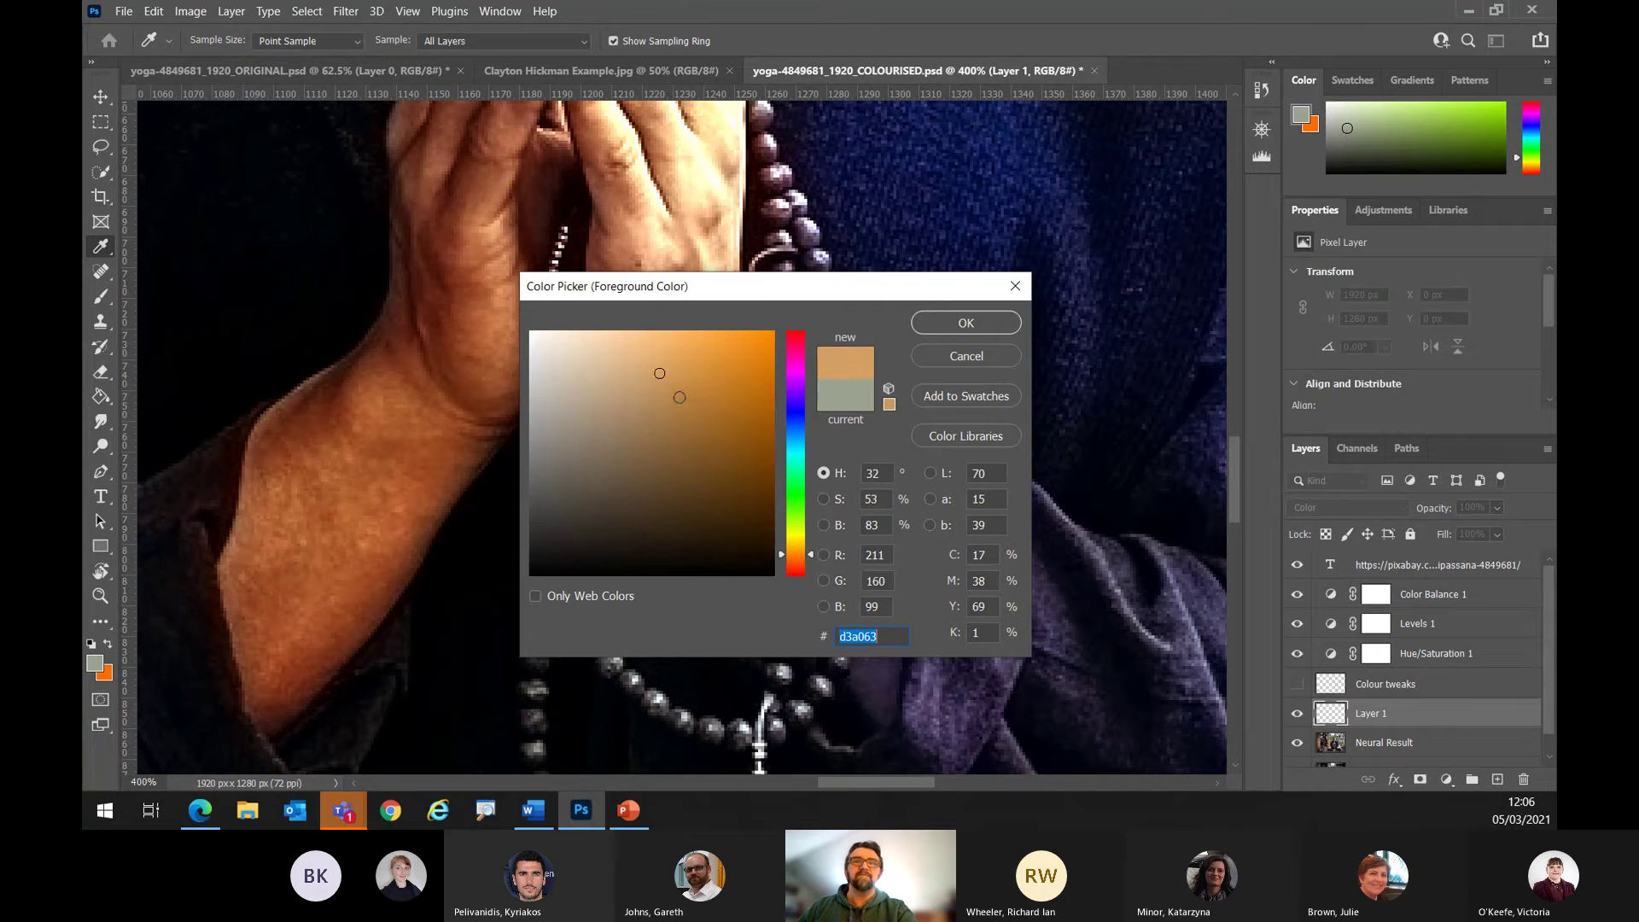
pyautogui.click(964, 322)
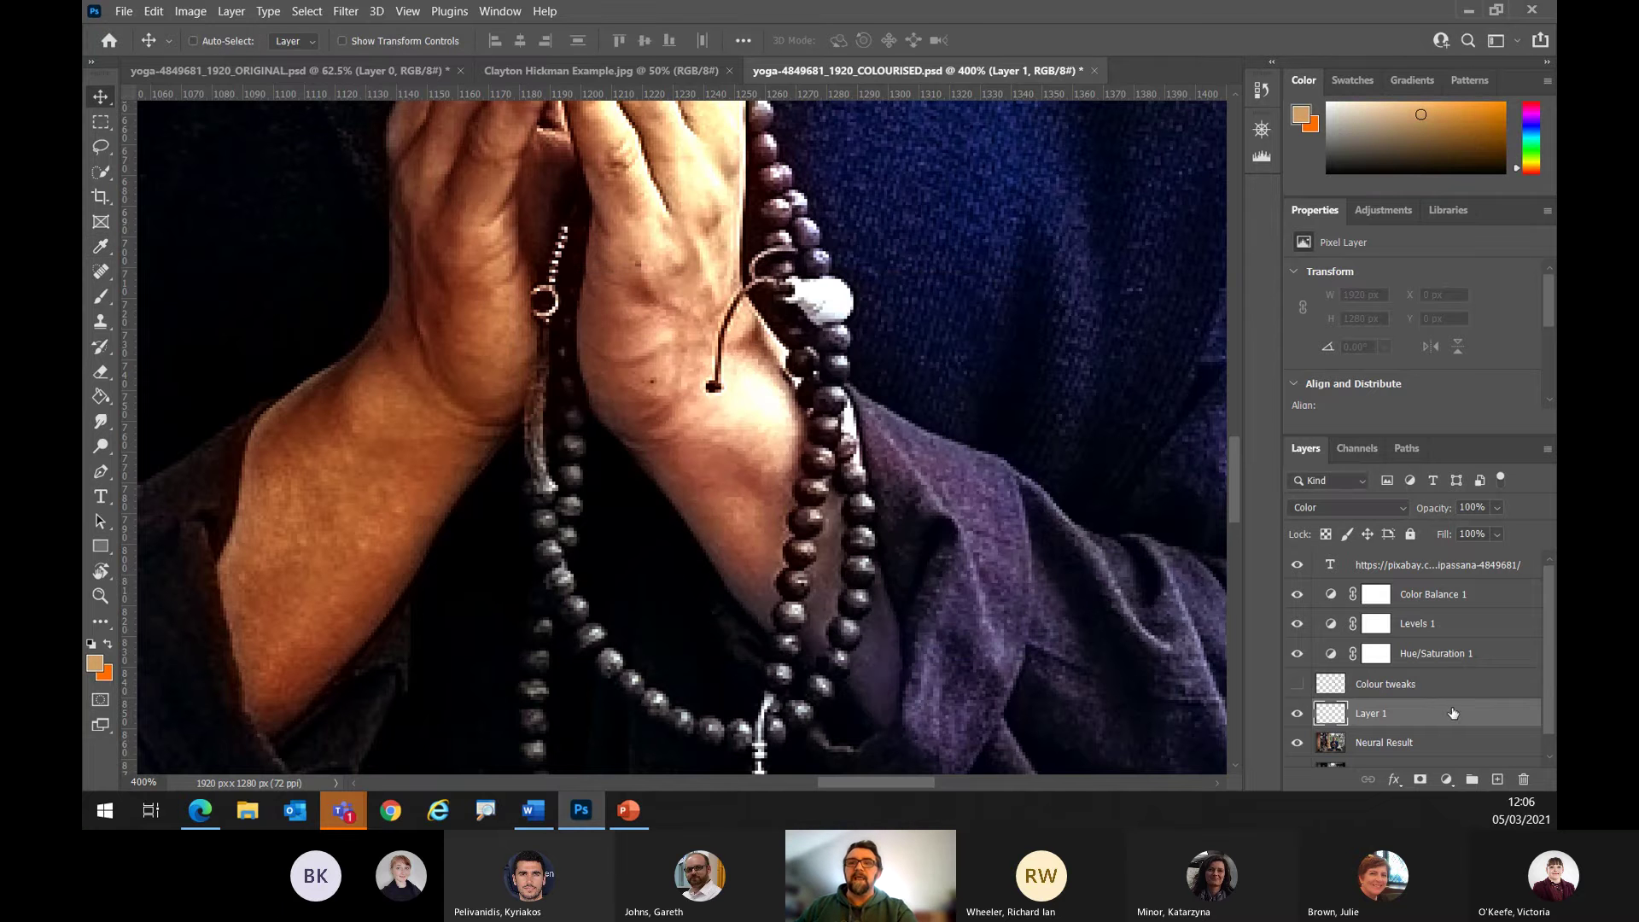
# Set up the Brush tool with 23% opacity and a size of 15 px.
pyautogui.click(102, 298)
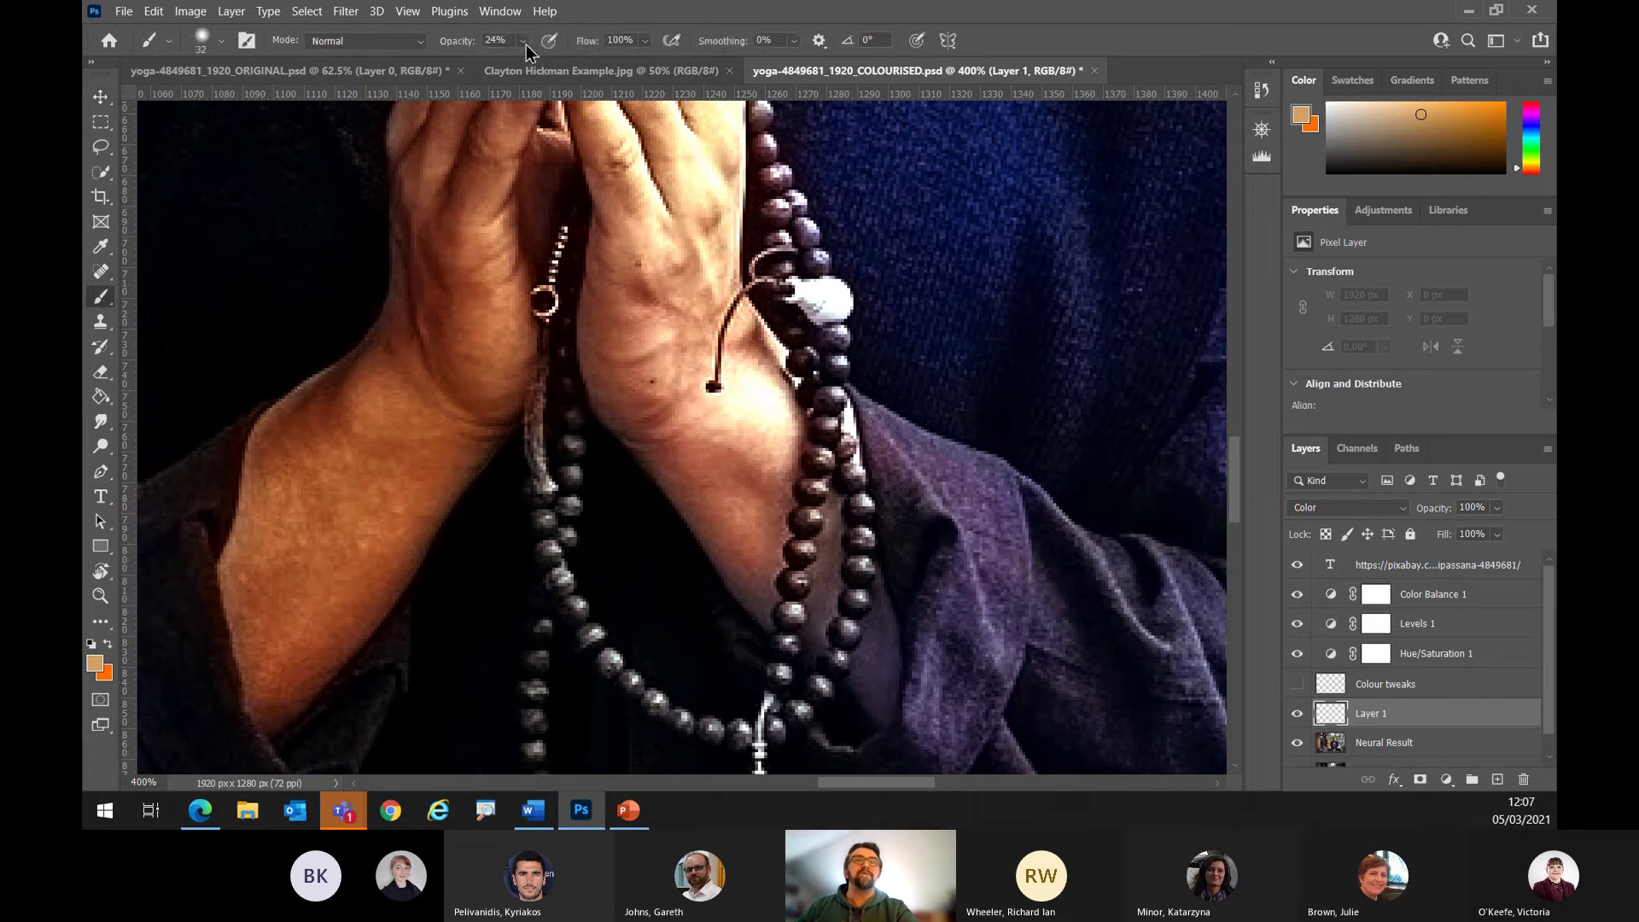
pyautogui.click(523, 40)
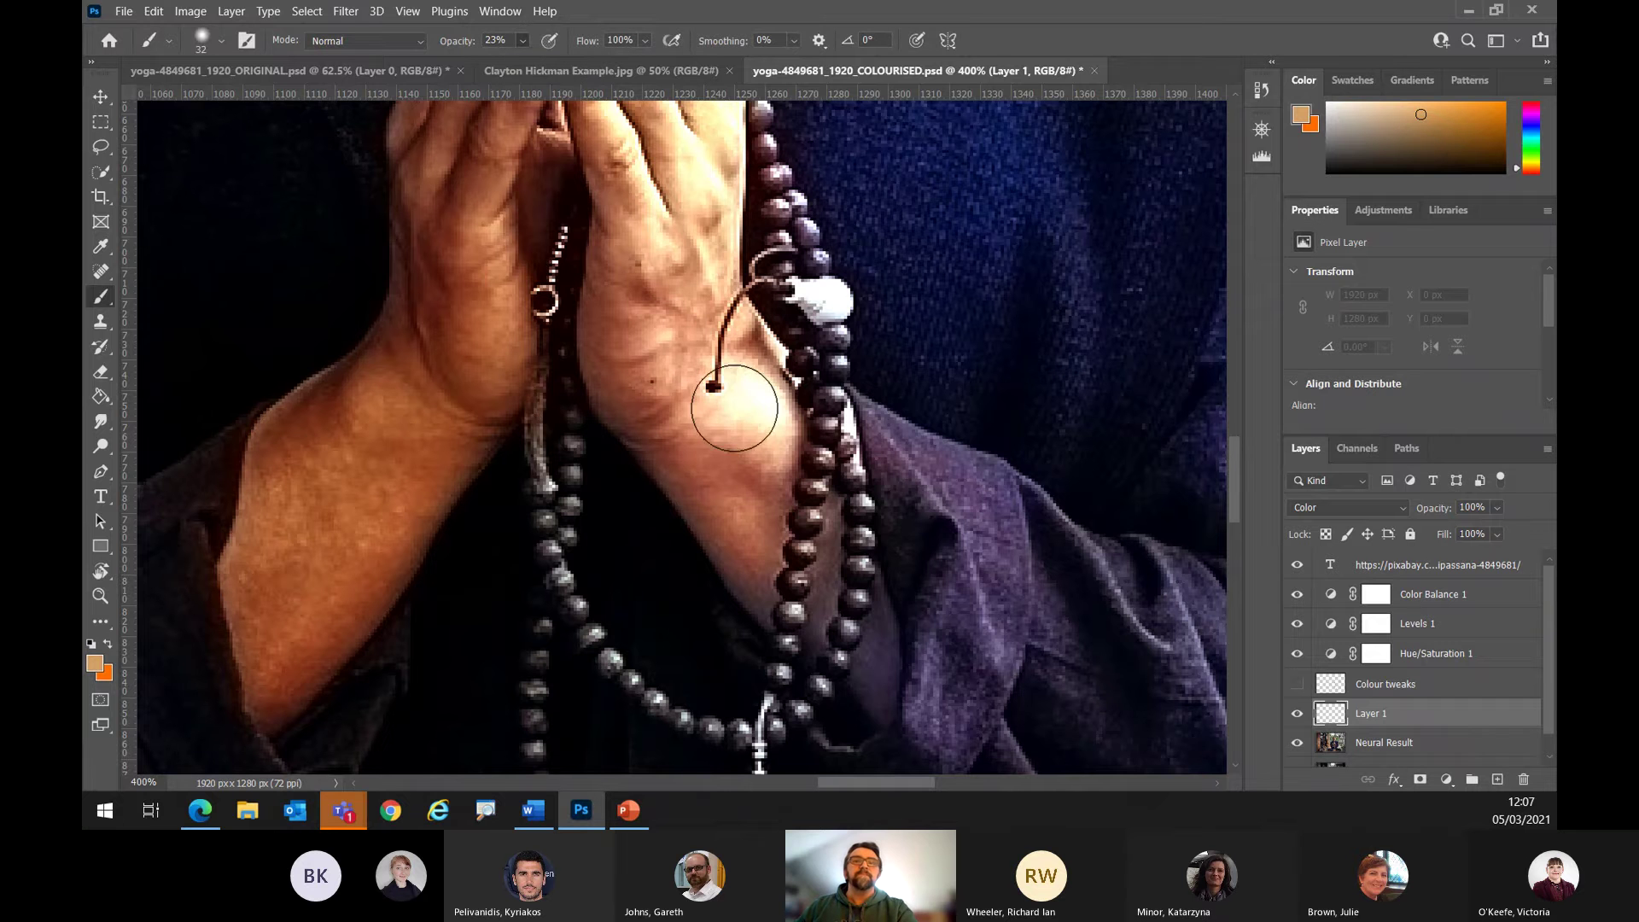
pyautogui.rightClick(735, 405)
pyautogui.moveTo(848, 454); pyautogui.dragTo(843, 454)
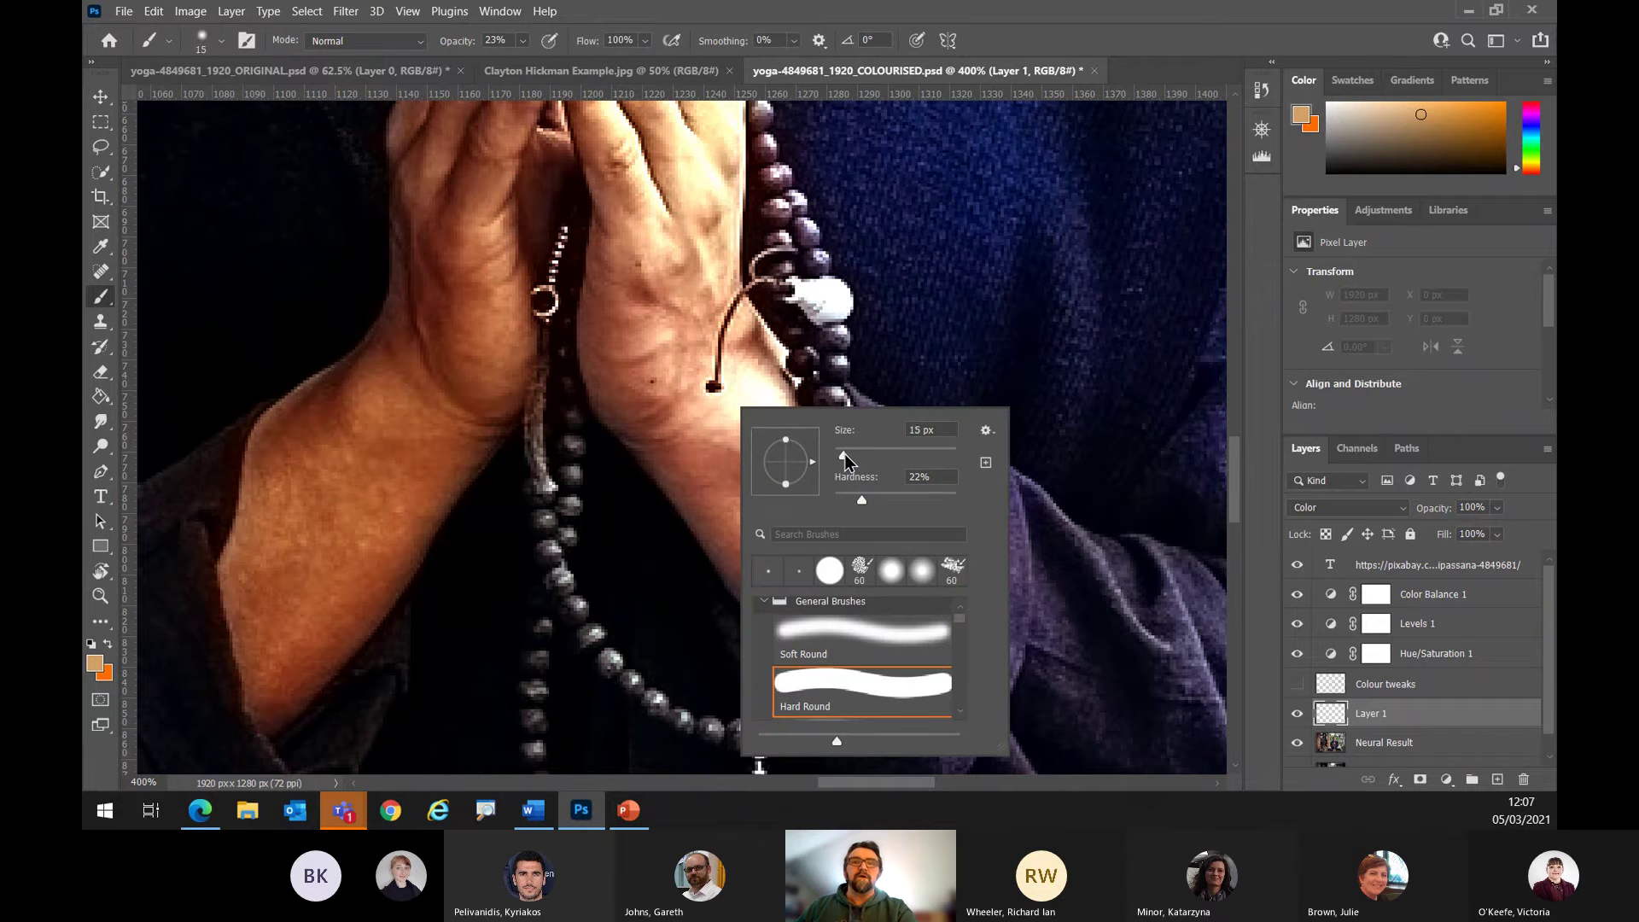
pyautogui.press('Return')
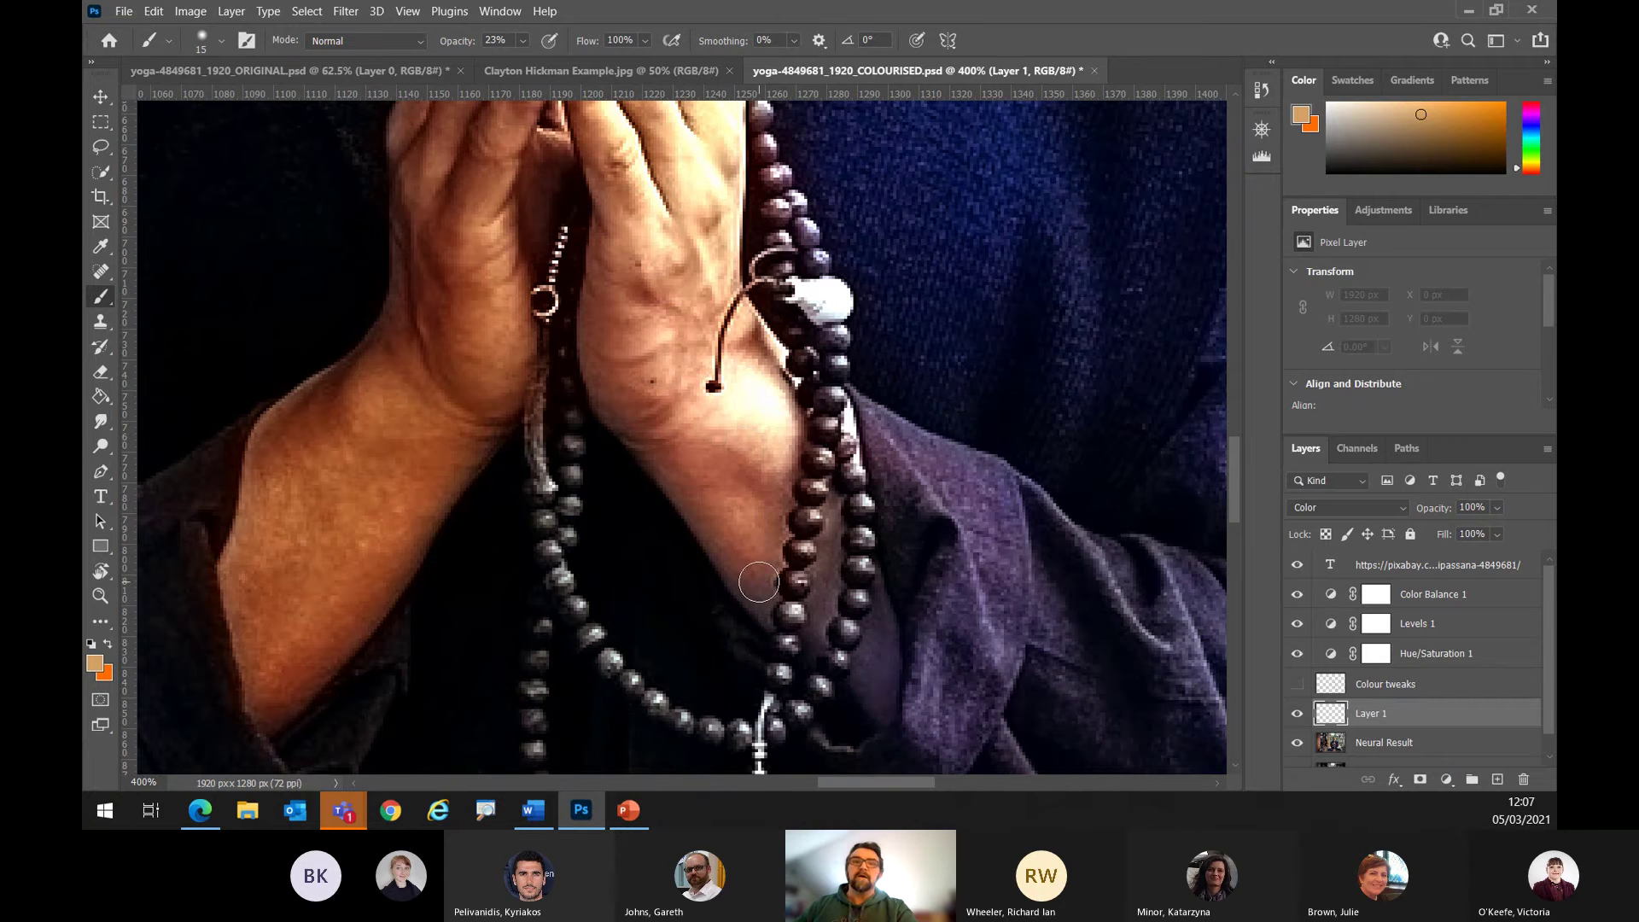
# Paint the skin tone over the hands, the wrist behind the beads and the pale fingers on the new layer.
pyautogui.moveTo(761, 583)
pyautogui.mouseDown()
pyautogui.moveTo(822, 553)
pyautogui.moveTo(828, 514)
pyautogui.moveTo(828, 644)
pyautogui.moveTo(857, 659)
pyautogui.moveTo(860, 689)
pyautogui.moveTo(878, 601)
pyautogui.moveTo(881, 695)
pyautogui.moveTo(760, 591)
pyautogui.moveTo(664, 473)
pyautogui.moveTo(693, 513)
pyautogui.moveTo(616, 407)
pyautogui.moveTo(610, 369)
pyautogui.moveTo(634, 400)
pyautogui.moveTo(326, 605)
pyautogui.moveTo(267, 675)
pyautogui.moveTo(270, 707)
pyautogui.moveTo(240, 577)
pyautogui.moveTo(292, 384)
pyautogui.mouseUp()
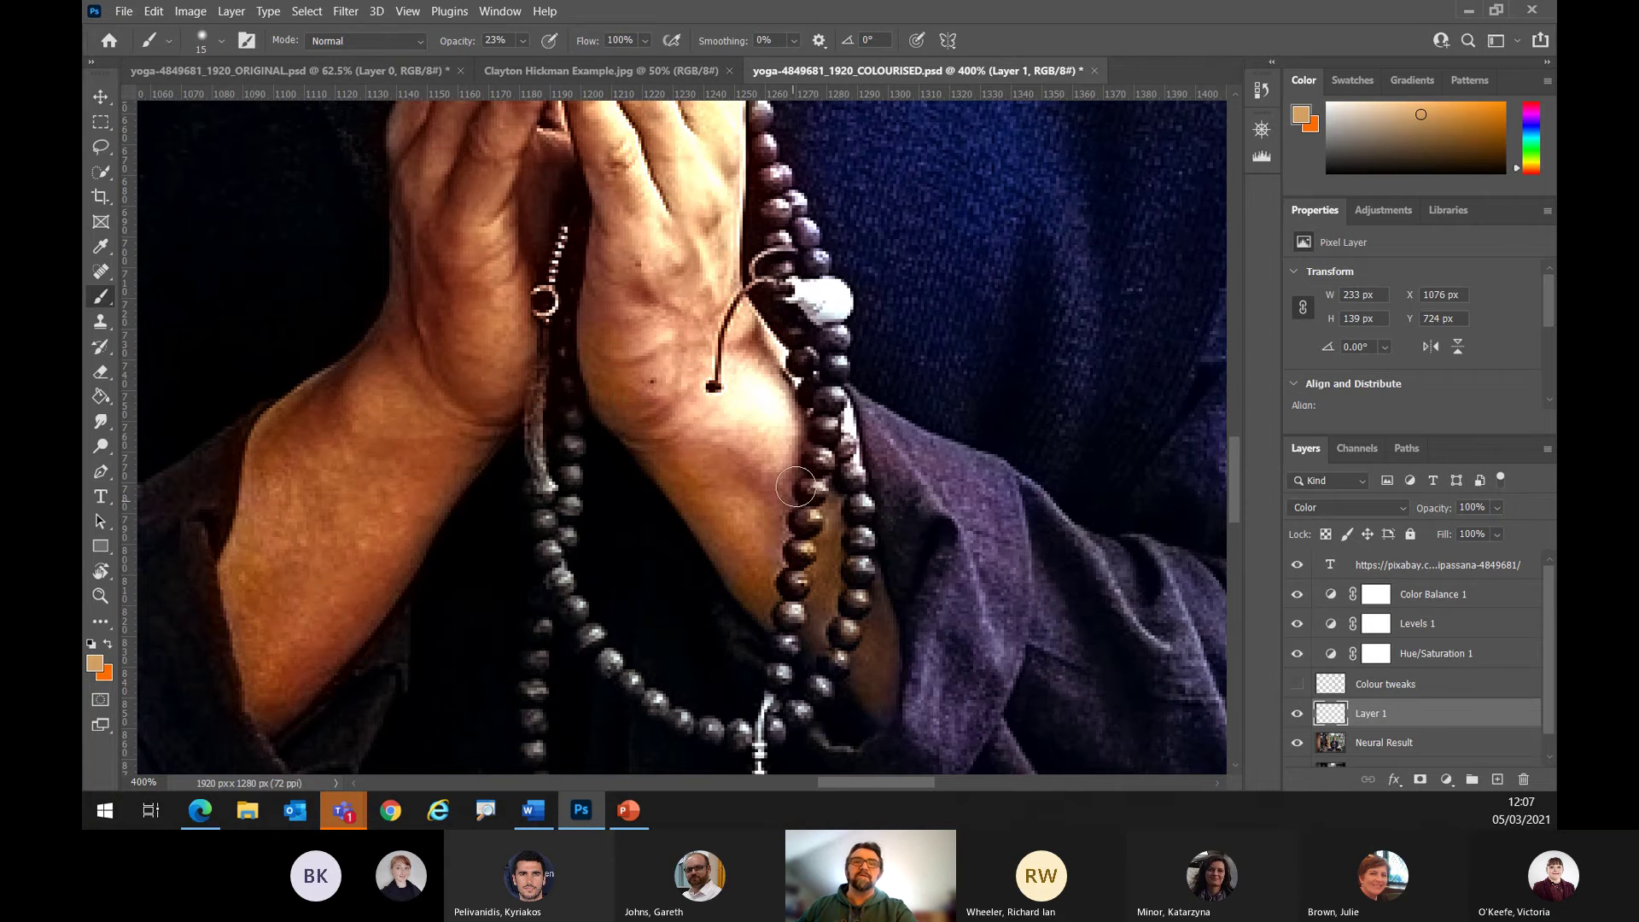
pyautogui.moveTo(832, 461)
pyautogui.mouseDown()
pyautogui.moveTo(826, 565)
pyautogui.moveTo(917, 772)
pyautogui.mouseUp()
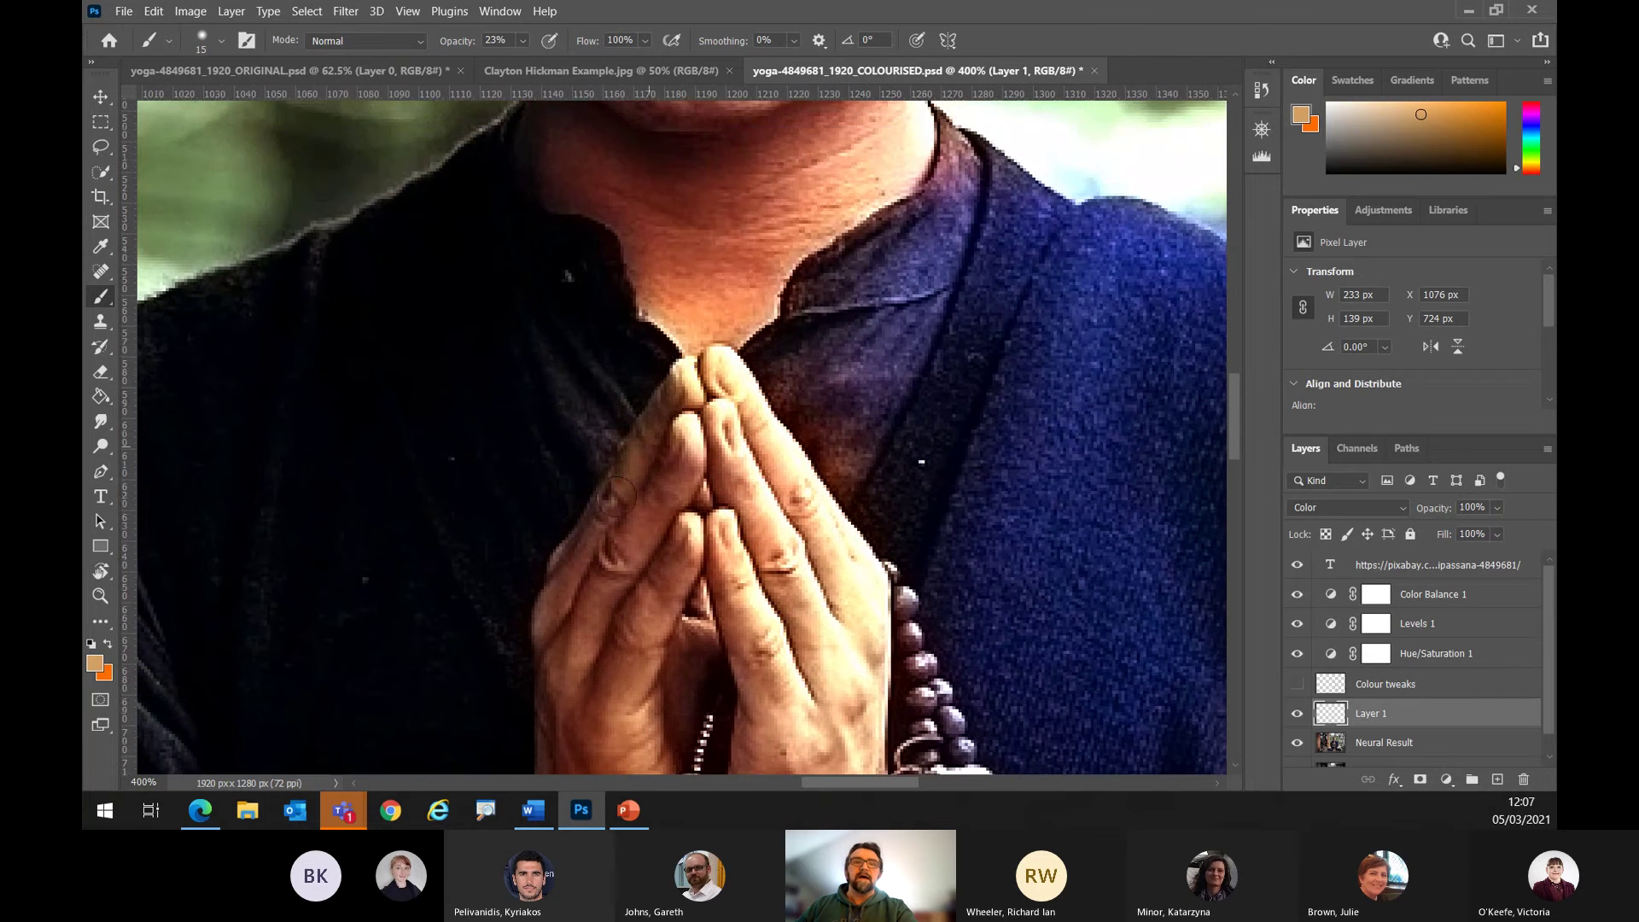
pyautogui.moveTo(738, 491)
pyautogui.mouseDown()
pyautogui.moveTo(743, 389)
pyautogui.moveTo(779, 568)
pyautogui.moveTo(797, 467)
pyautogui.mouseUp()
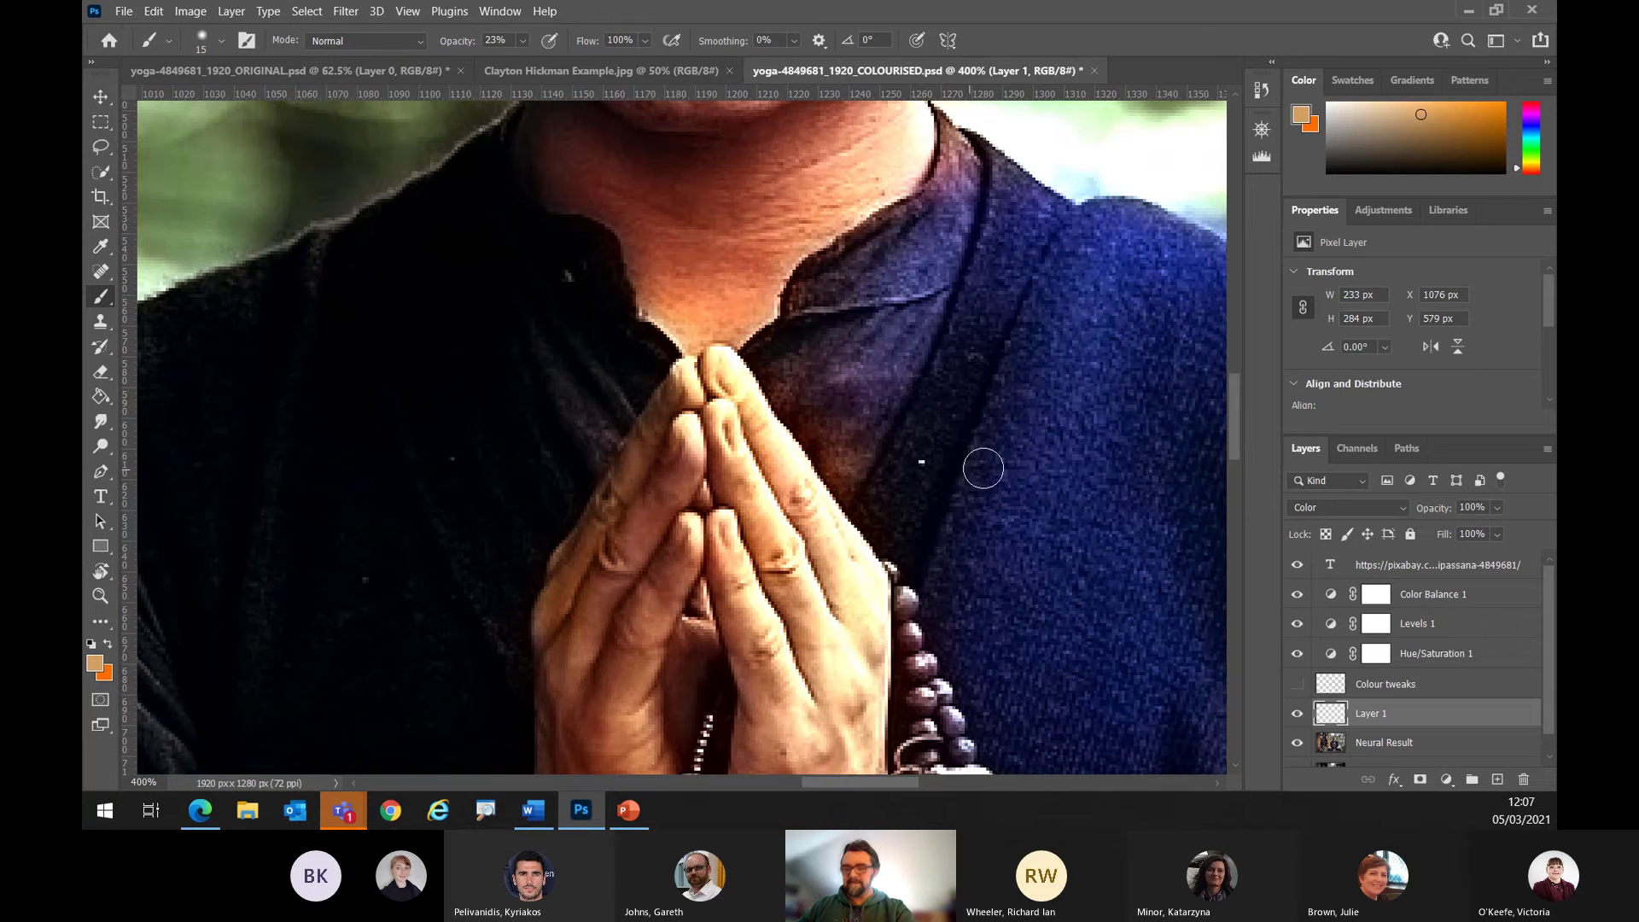
# Sample the dark blue of the robe and paint it over the brownish and purple areas beside the collar and fingertips.
pyautogui.keyDown('alt'); pyautogui.click(1053, 437); pyautogui.keyUp('alt')
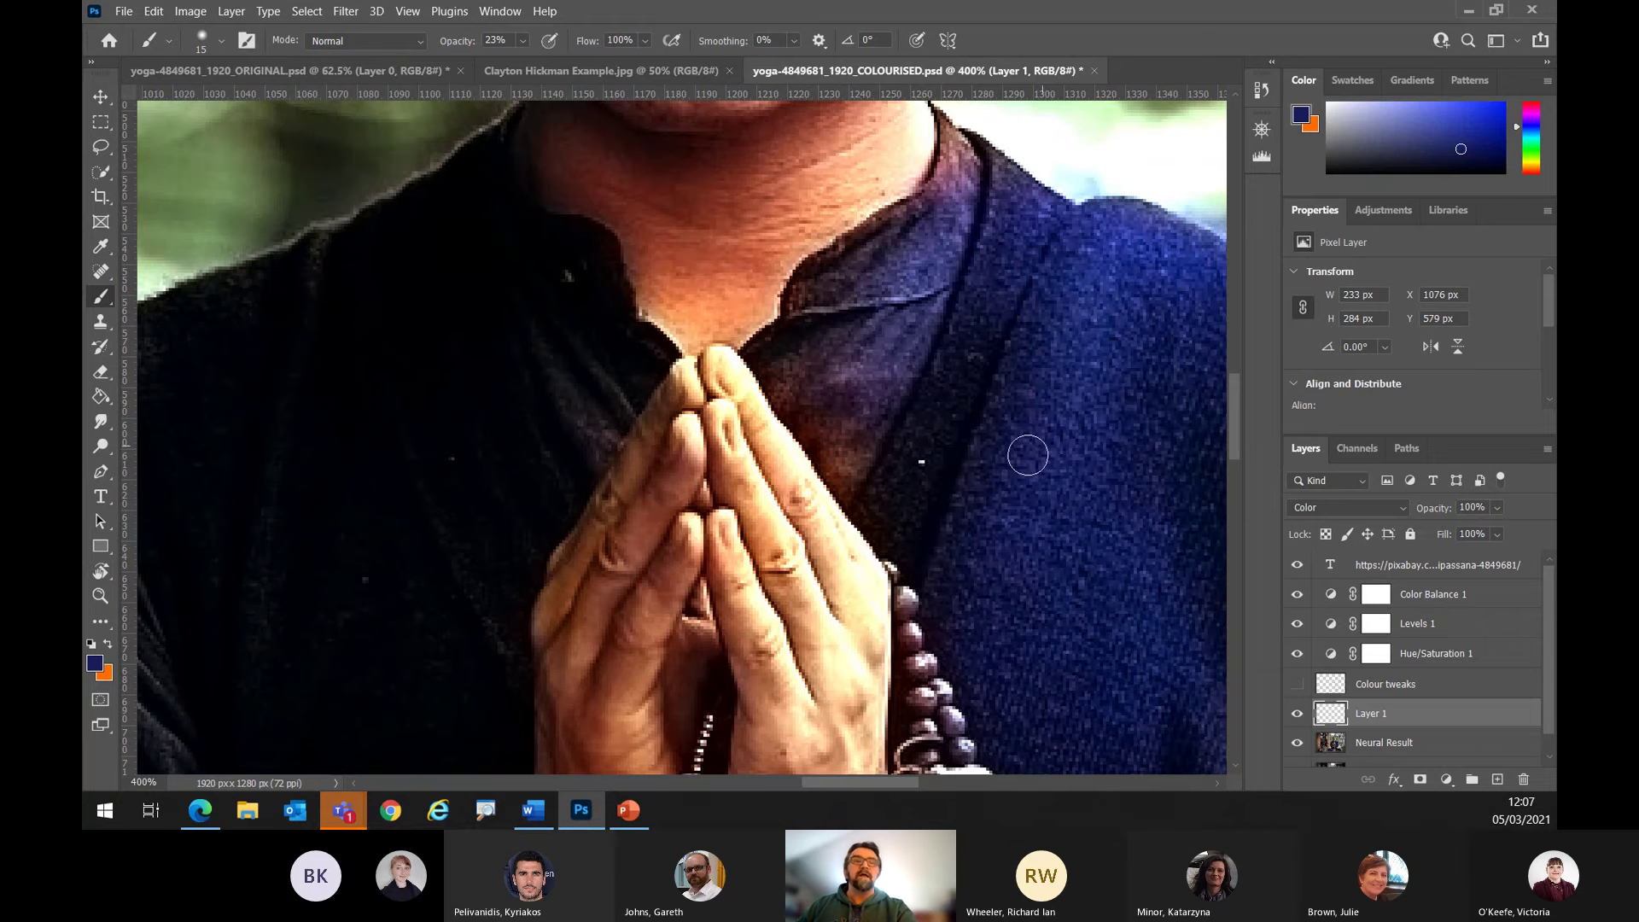
pyautogui.moveTo(845, 458)
pyautogui.mouseDown()
pyautogui.moveTo(798, 400)
pyautogui.moveTo(853, 487)
pyautogui.moveTo(810, 395)
pyautogui.moveTo(869, 499)
pyautogui.moveTo(779, 386)
pyautogui.moveTo(802, 346)
pyautogui.moveTo(785, 339)
pyautogui.moveTo(812, 293)
pyautogui.moveTo(879, 268)
pyautogui.moveTo(945, 195)
pyautogui.moveTo(957, 141)
pyautogui.moveTo(939, 124)
pyautogui.moveTo(935, 136)
pyautogui.mouseUp()
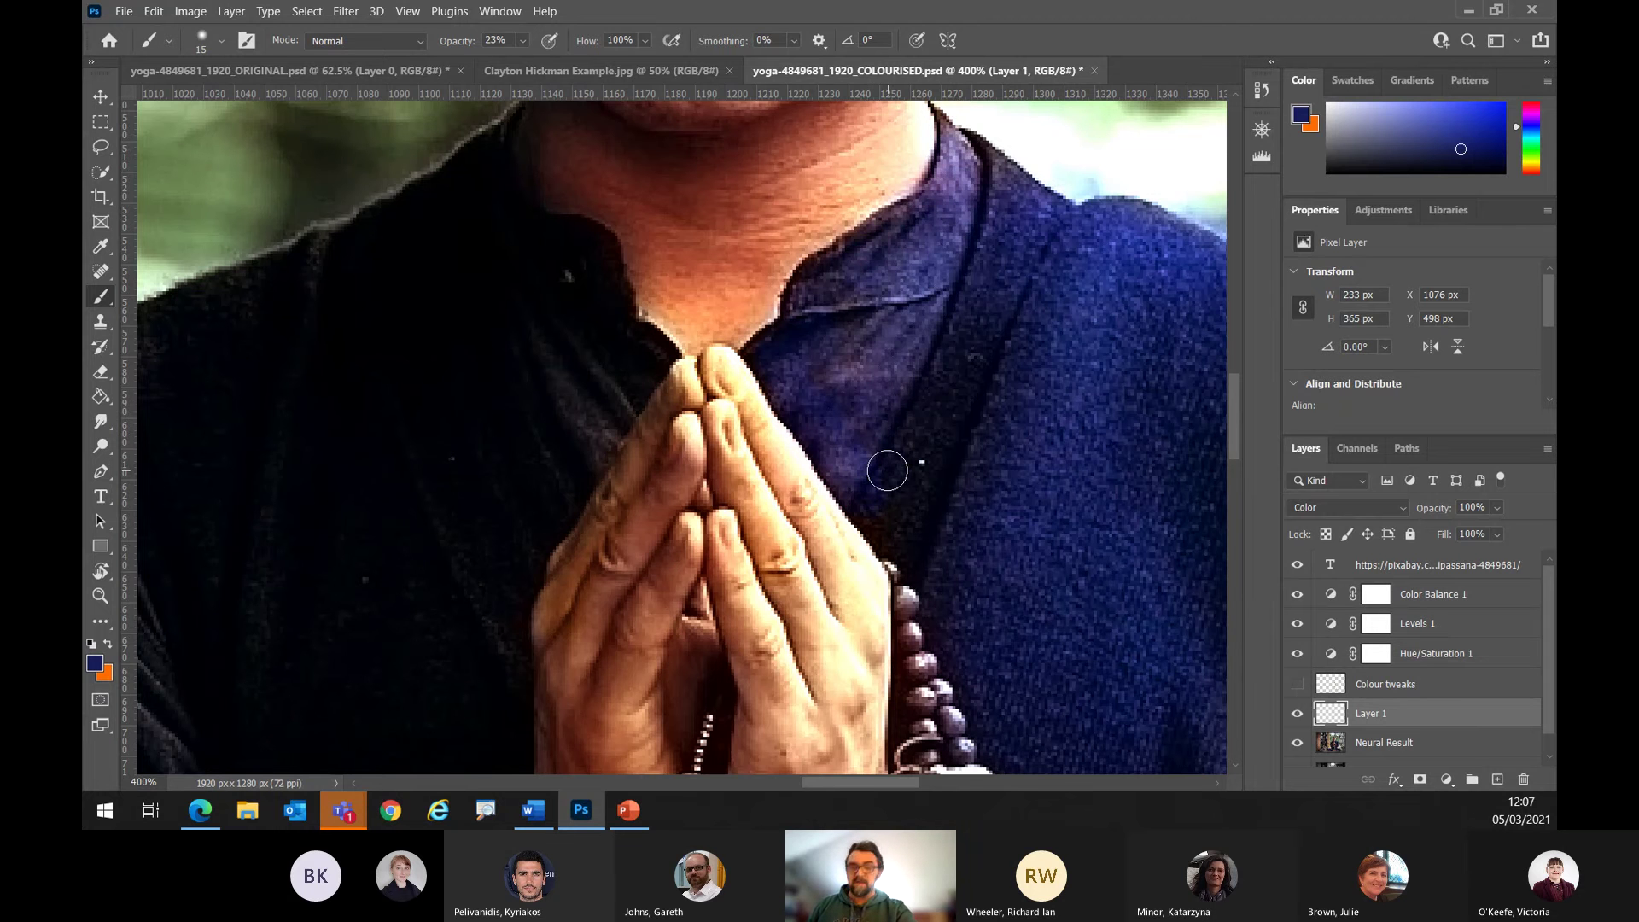
pyautogui.hotkey('ctrl', '0')
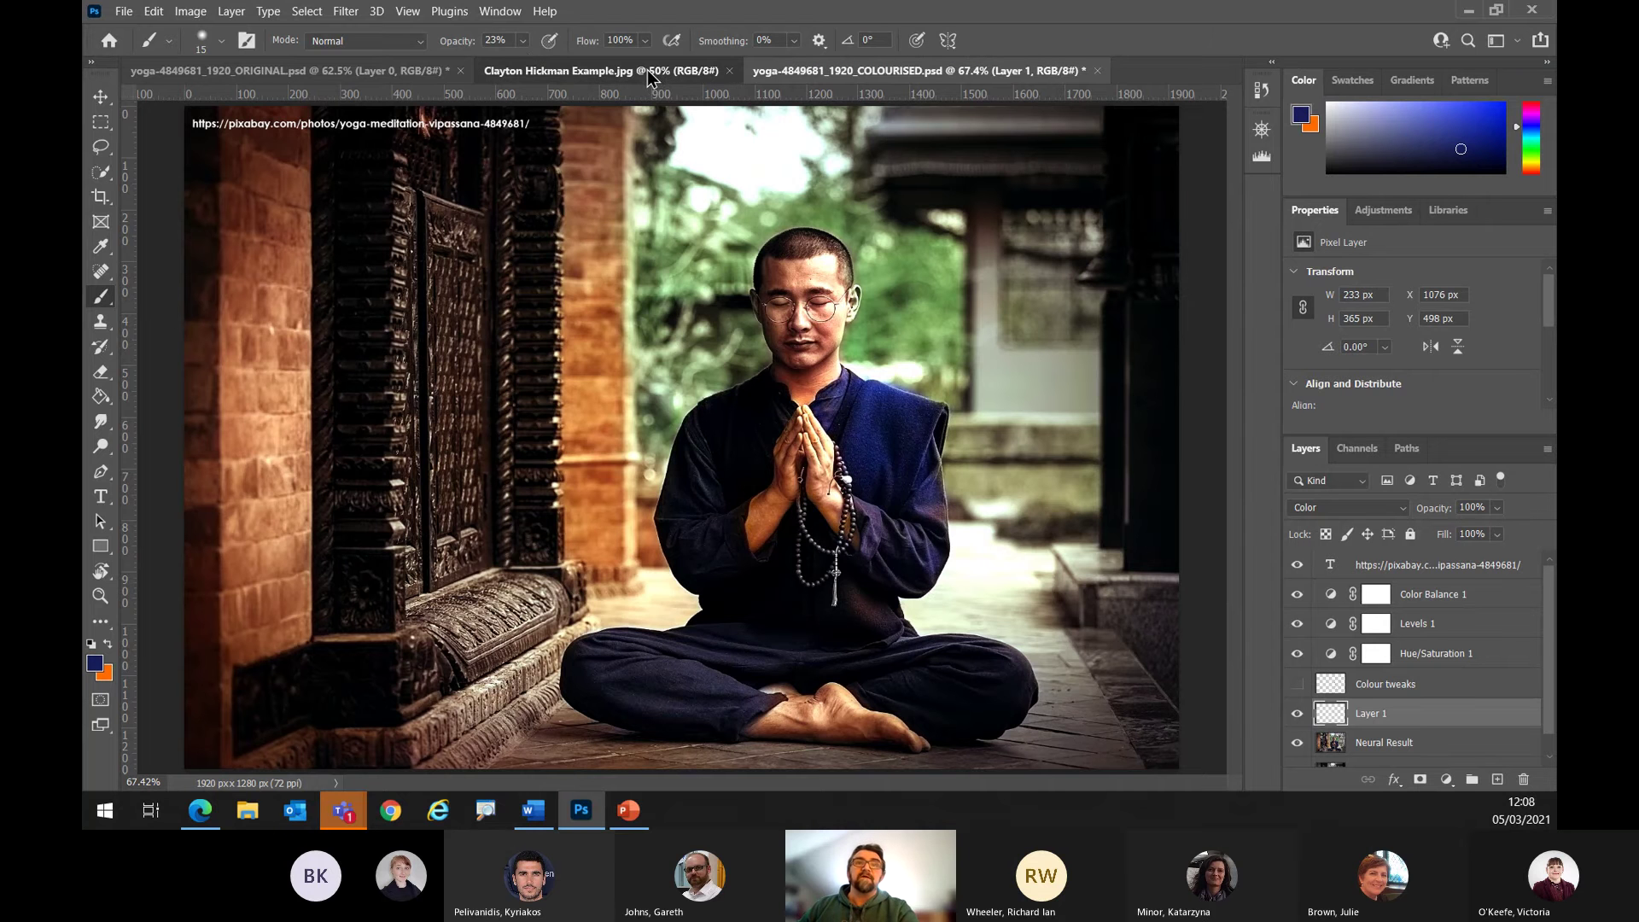
# Switch to the Clayton Hickman Example.jpg document to view the colourised and black-and-white versions side by side.
pyautogui.click(517, 76)
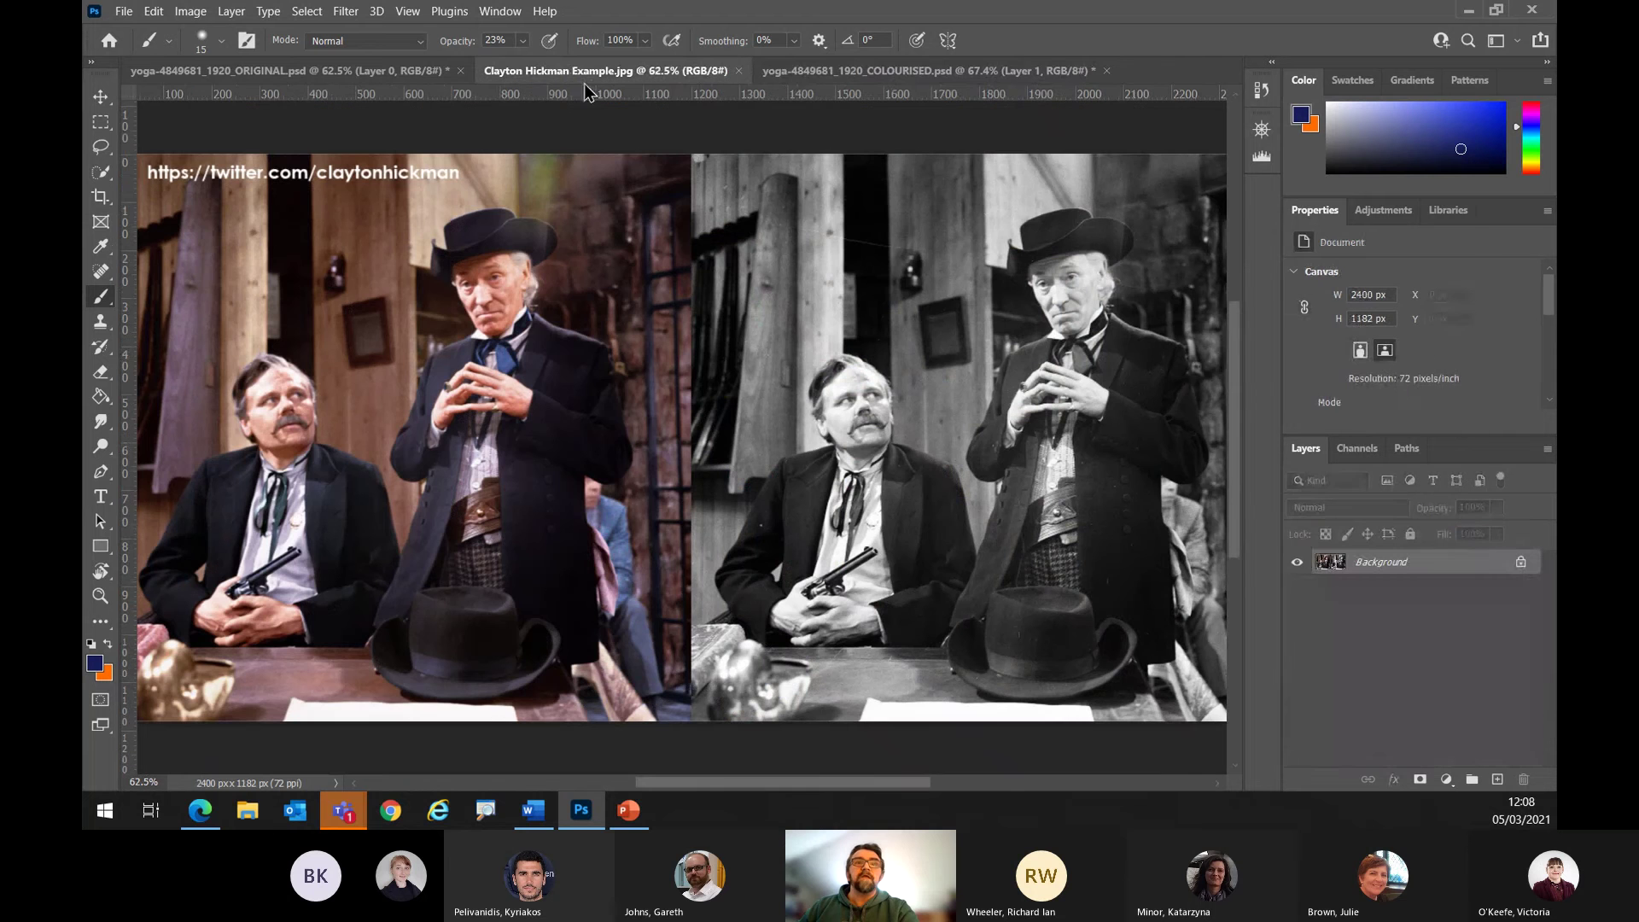